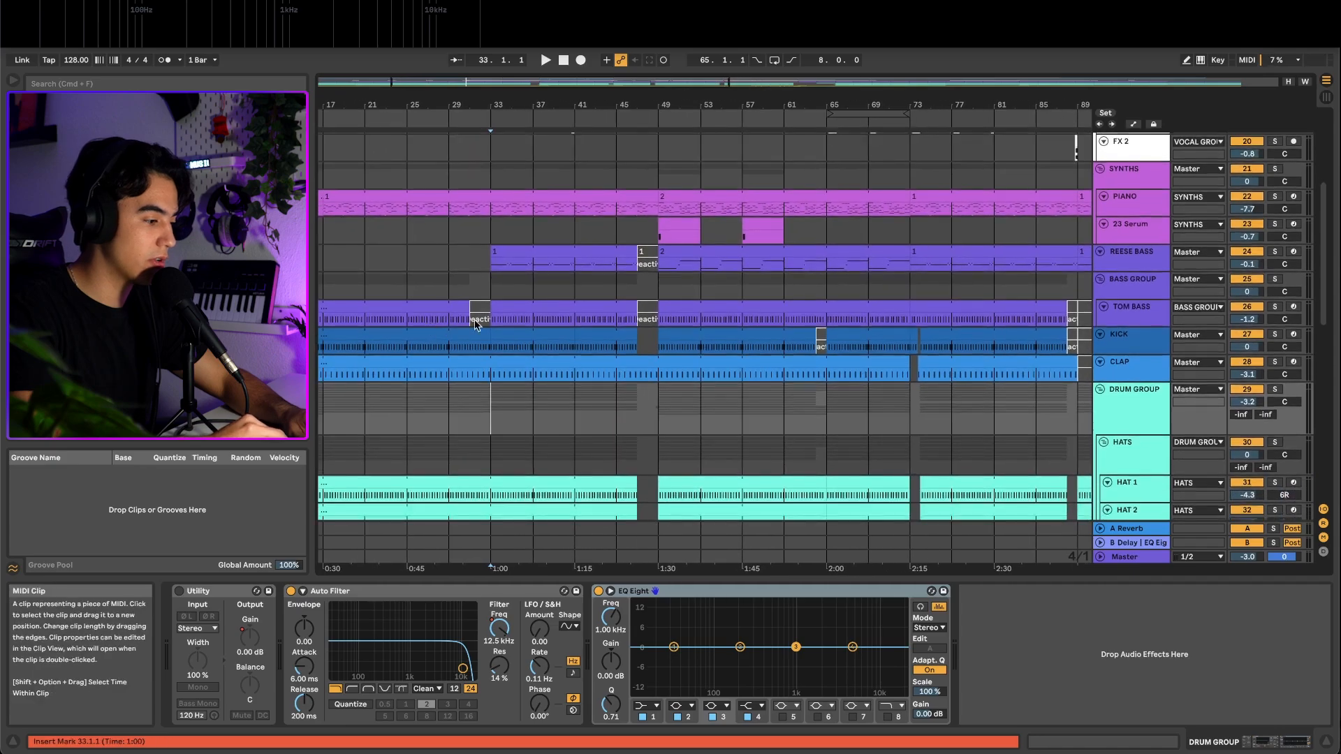
Play the arrangement from bar 41 and review the vocal, synth, bass and drum tracks leading into the drop.
{"action": "left_click", "coordinate": [574, 291]}
{"action": "key", "text": "space"}
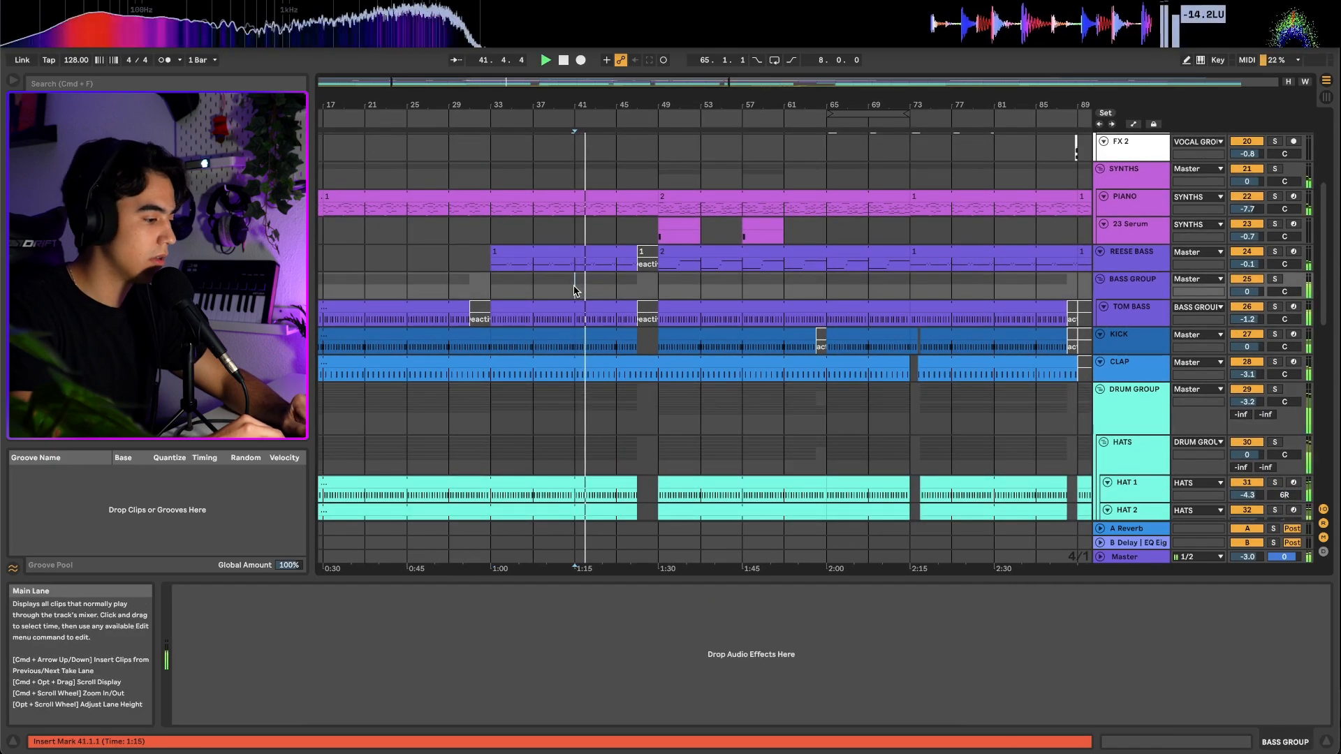
{"action": "scroll", "coordinate": [574, 290], "scroll_direction": "up", "scroll_amount": 4}
{"action": "scroll", "coordinate": [574, 290], "scroll_direction": "right", "scroll_amount": 3}
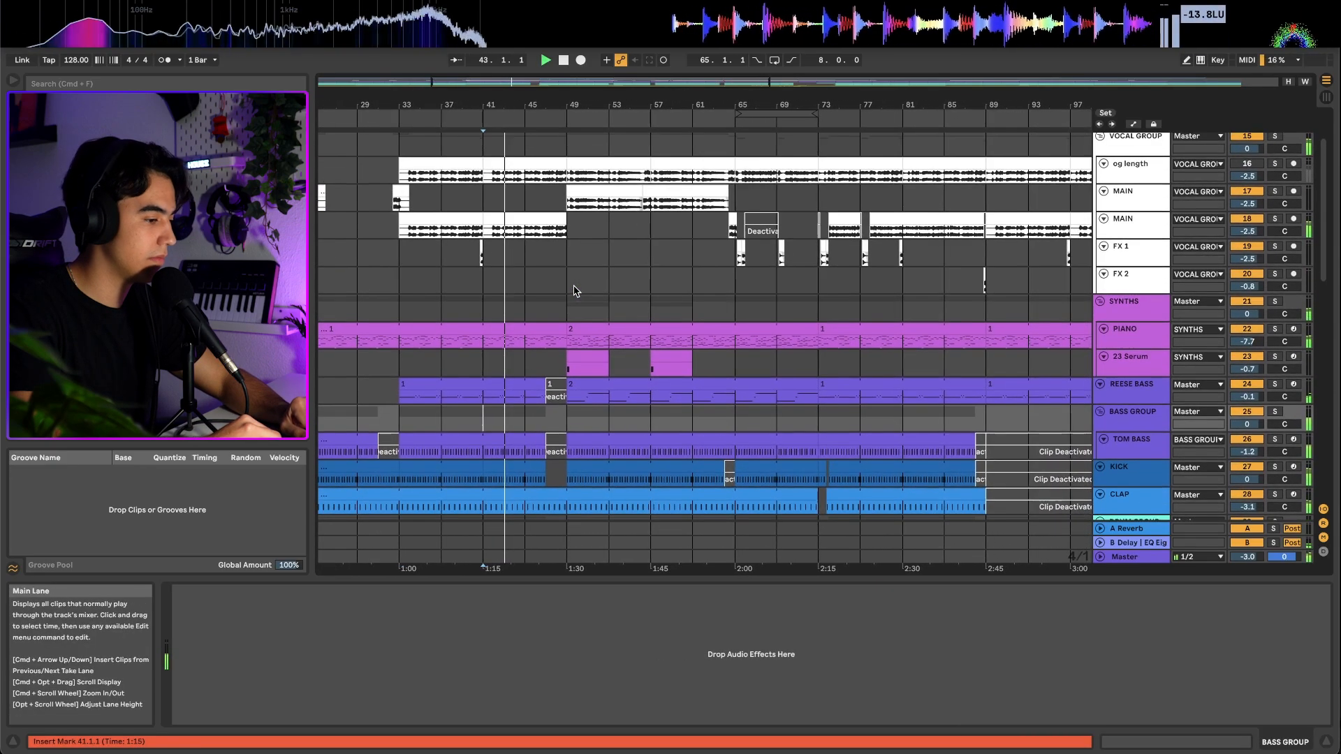
{"action": "scroll", "coordinate": [574, 290], "scroll_direction": "down", "scroll_amount": 1}
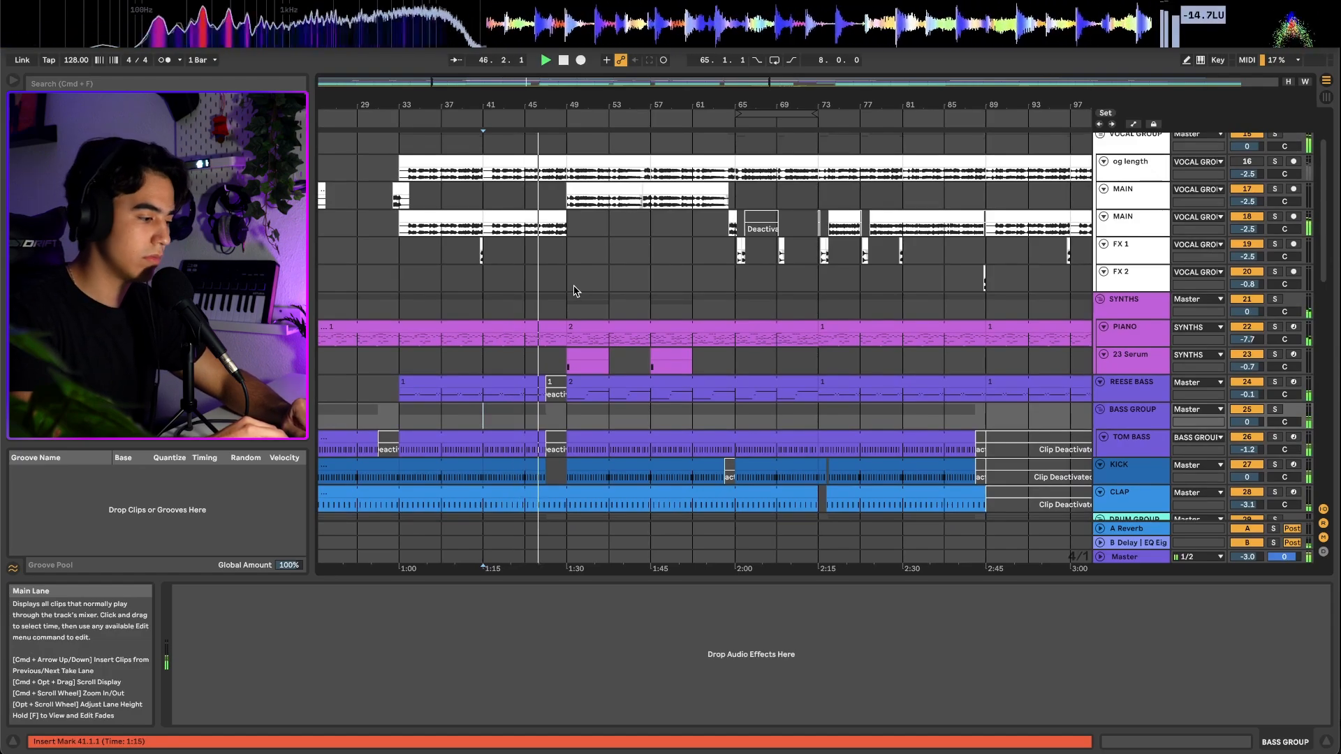
{"action": "scroll", "coordinate": [550, 367], "scroll_direction": "down", "scroll_amount": 3}
{"action": "scroll", "coordinate": [549, 367], "scroll_direction": "left", "scroll_amount": 1}
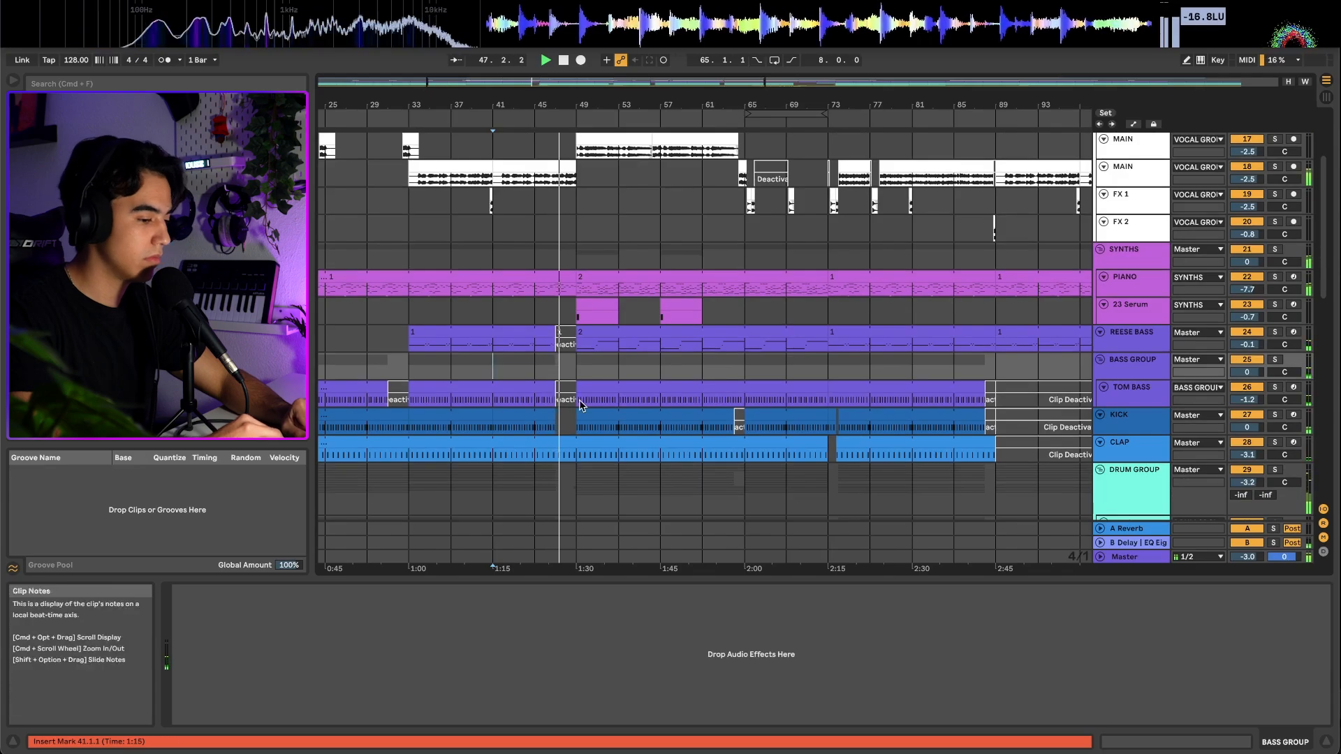
{"action": "scroll", "coordinate": [566, 394], "scroll_direction": "down", "scroll_amount": 3}
{"action": "scroll", "coordinate": [566, 395], "scroll_direction": "right", "scroll_amount": 2}
{"action": "scroll", "coordinate": [559, 405], "scroll_direction": "up", "scroll_amount": 3}
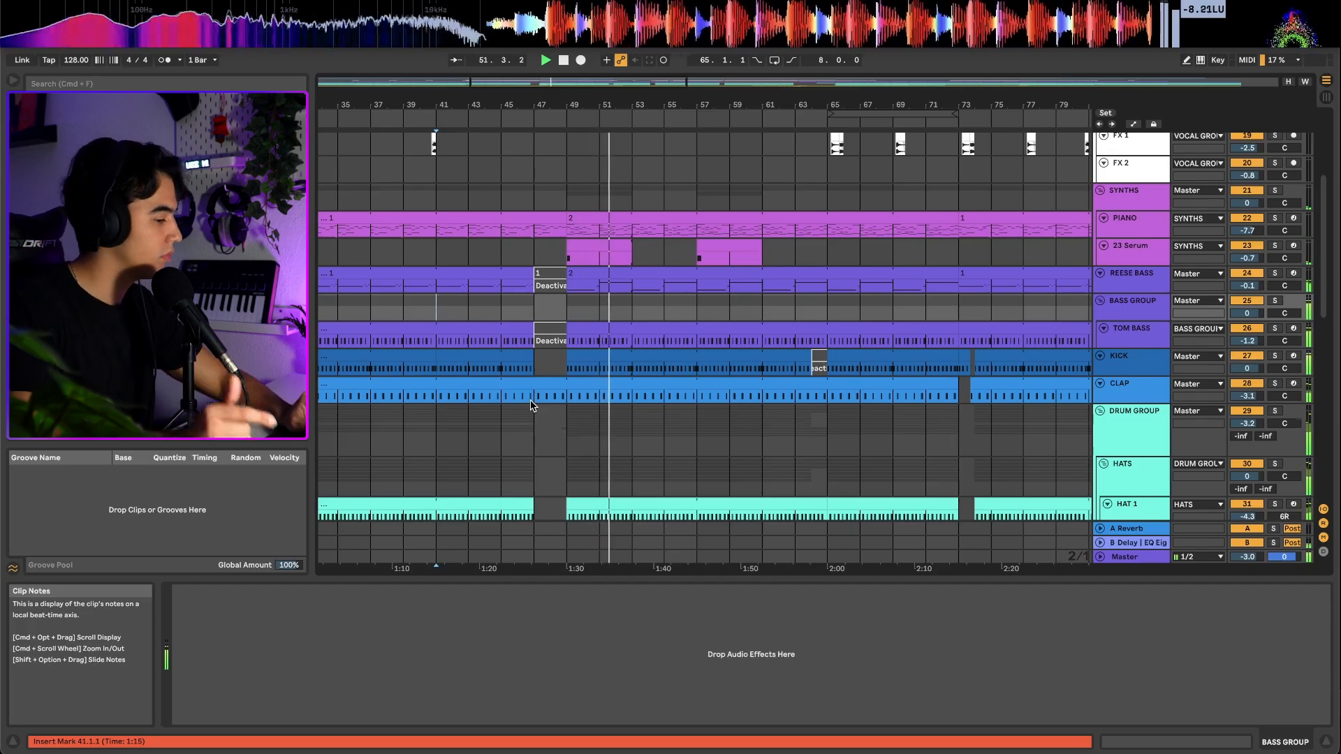
Examine the DRUM GROUP layers, from the hats down to the percussion, while the drop plays.
{"action": "scroll", "coordinate": [531, 405], "scroll_direction": "down", "scroll_amount": 10}
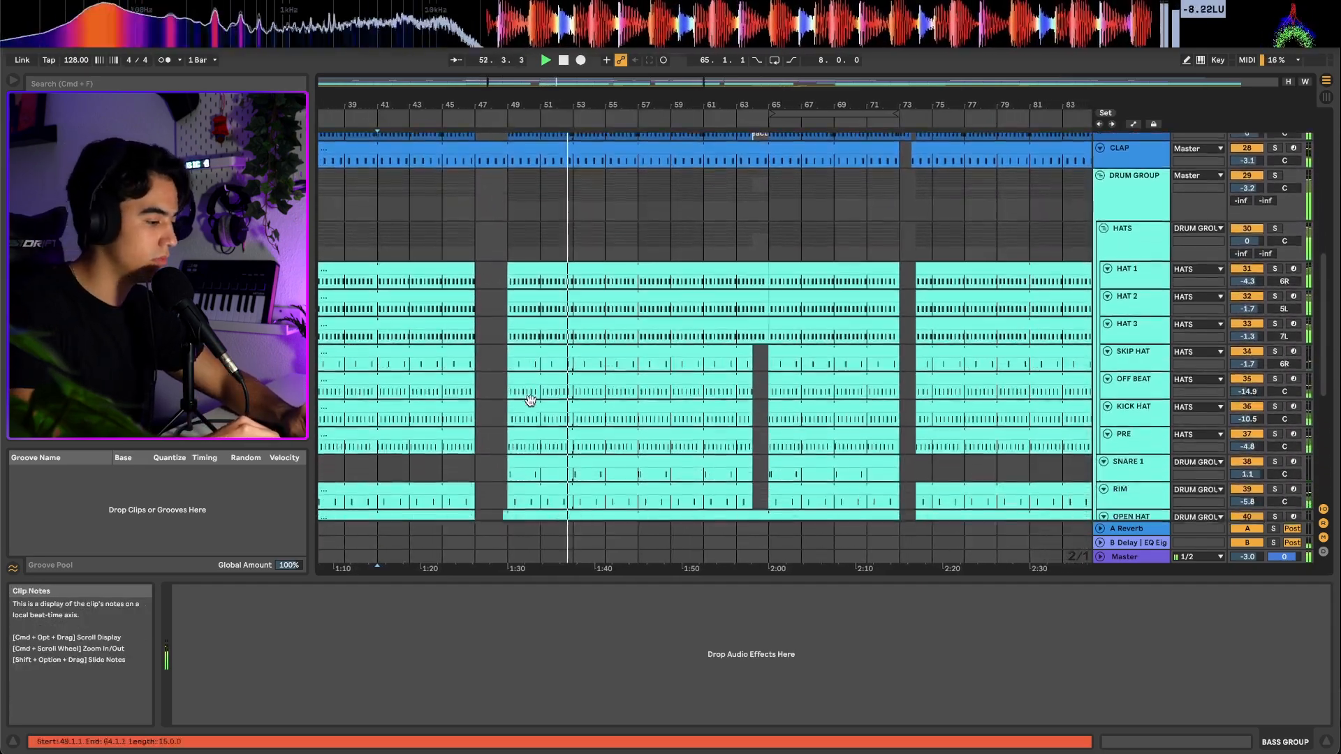
{"action": "scroll", "coordinate": [531, 412], "scroll_direction": "up", "scroll_amount": 2}
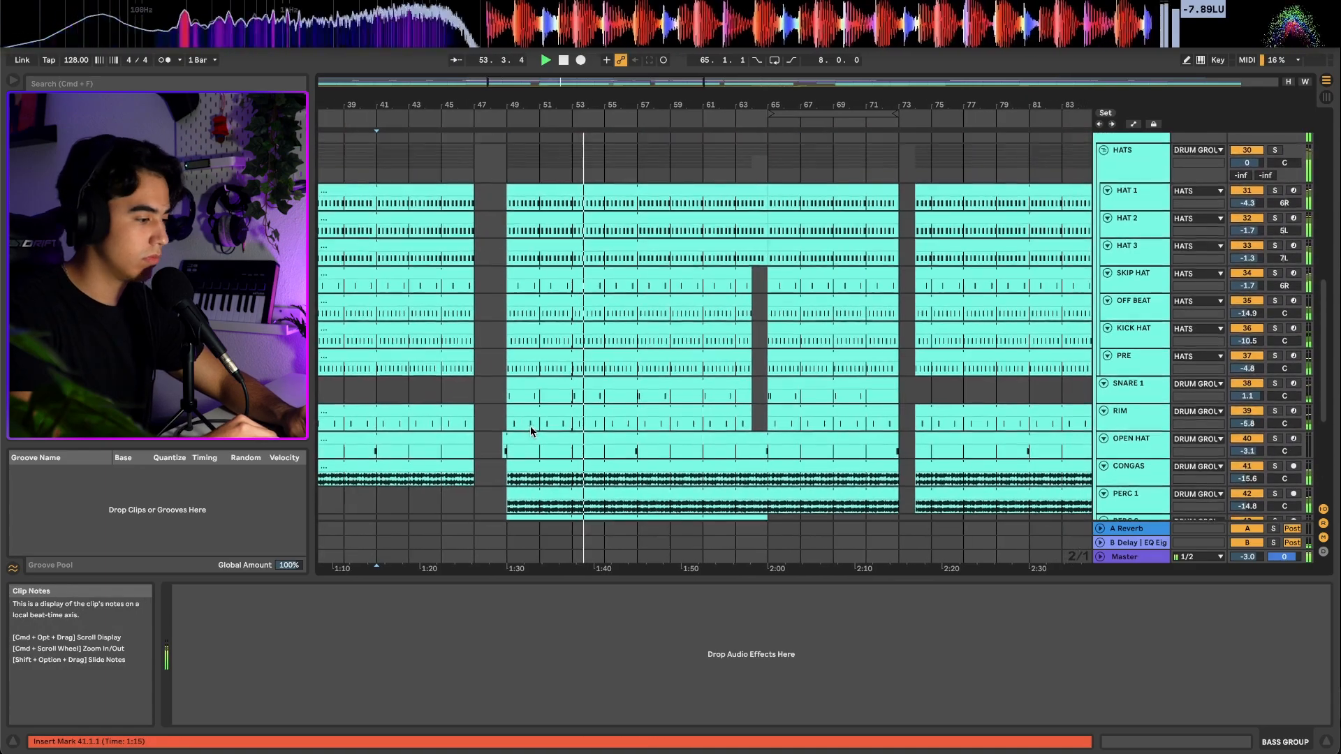
{"action": "scroll", "coordinate": [531, 431], "scroll_direction": "up", "scroll_amount": 3}
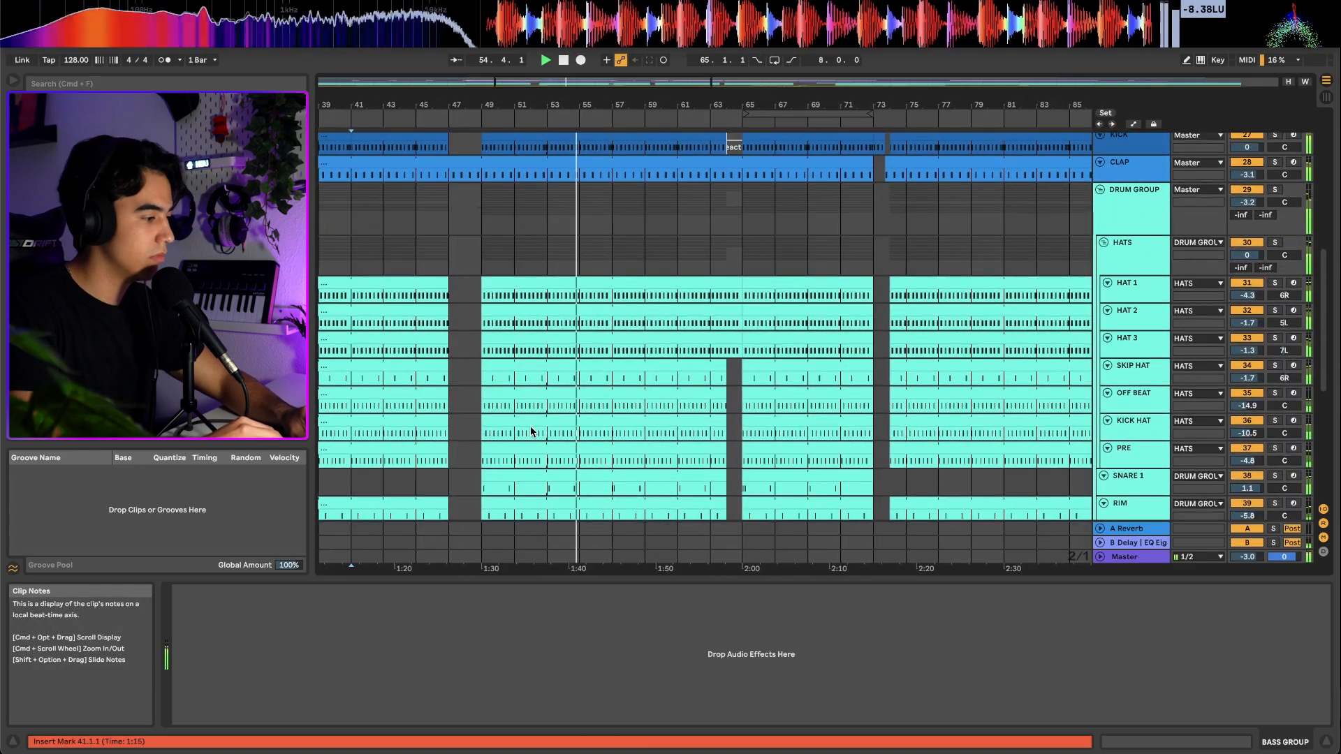
{"action": "scroll", "coordinate": [531, 430], "scroll_direction": "up", "scroll_amount": 7}
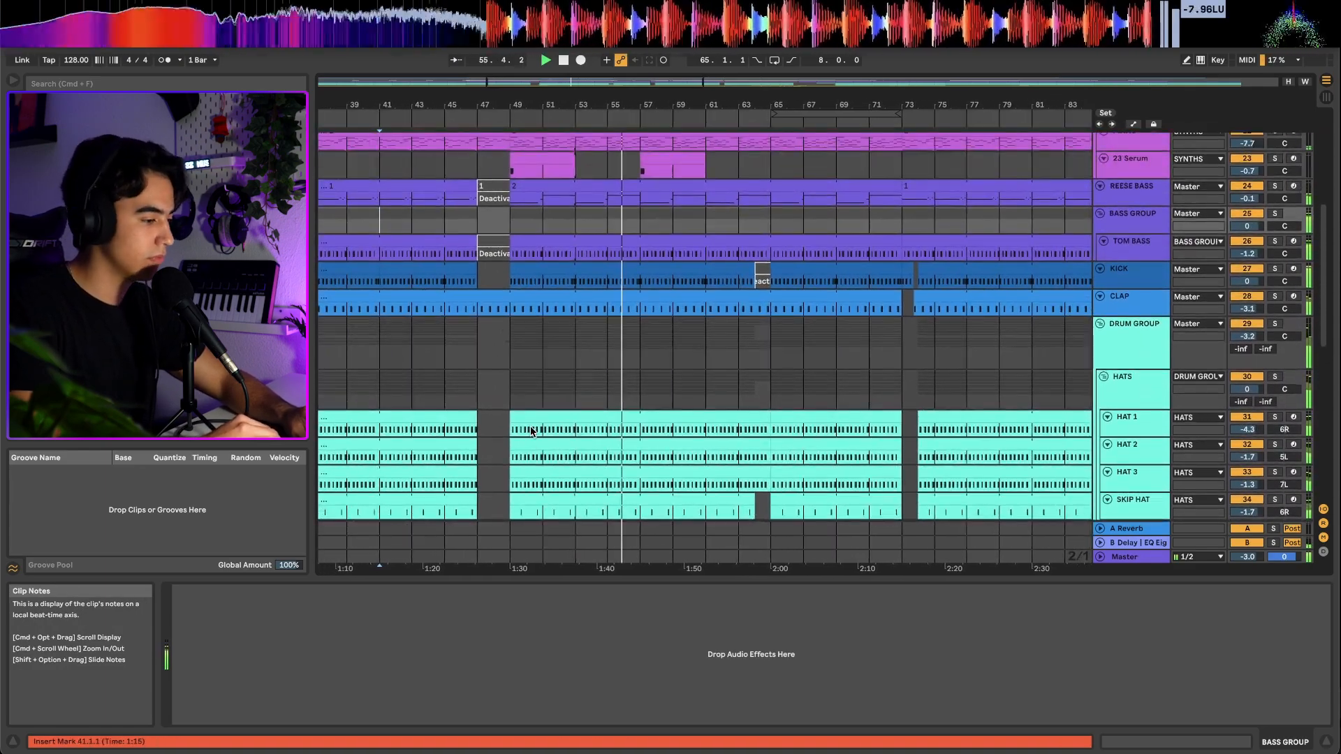
{"action": "scroll", "coordinate": [531, 428], "scroll_direction": "up", "scroll_amount": 4}
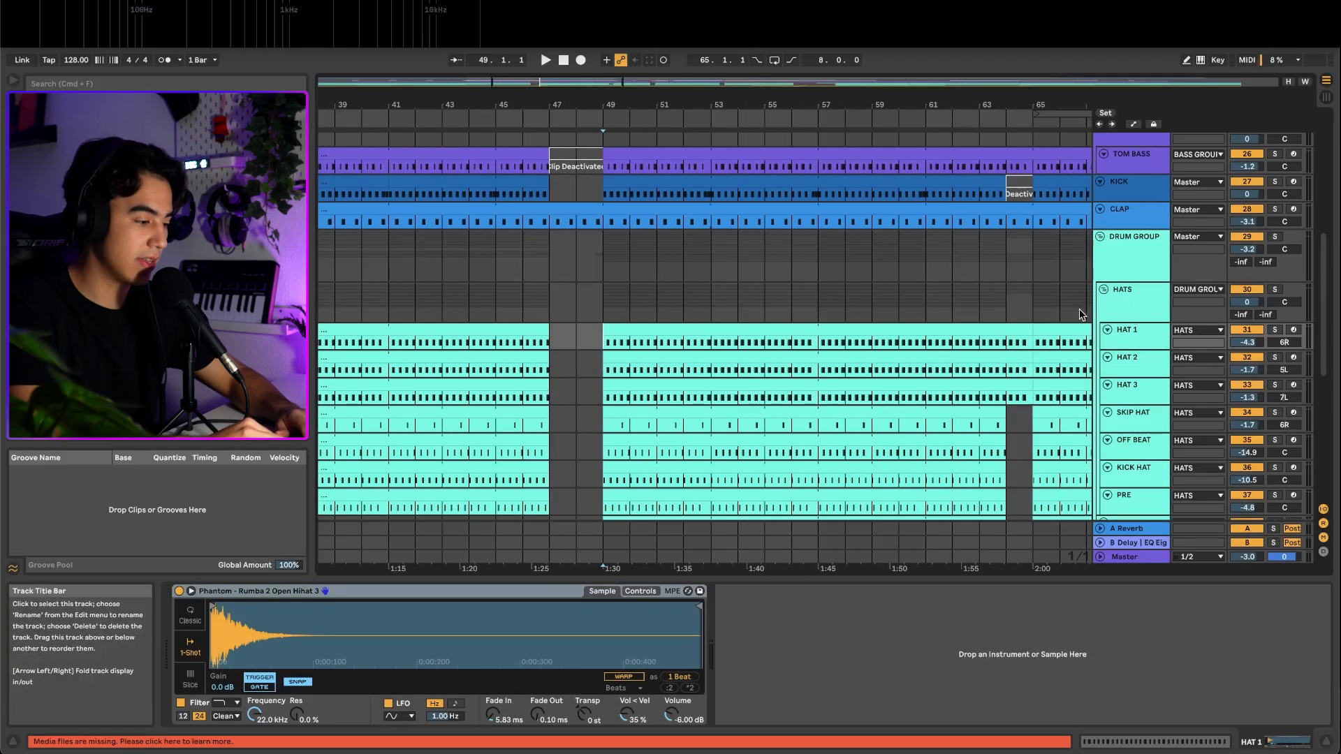
Play the HATS group from bar 49 and examine the note patterns of its tracks.
{"action": "left_click", "coordinate": [596, 346]}
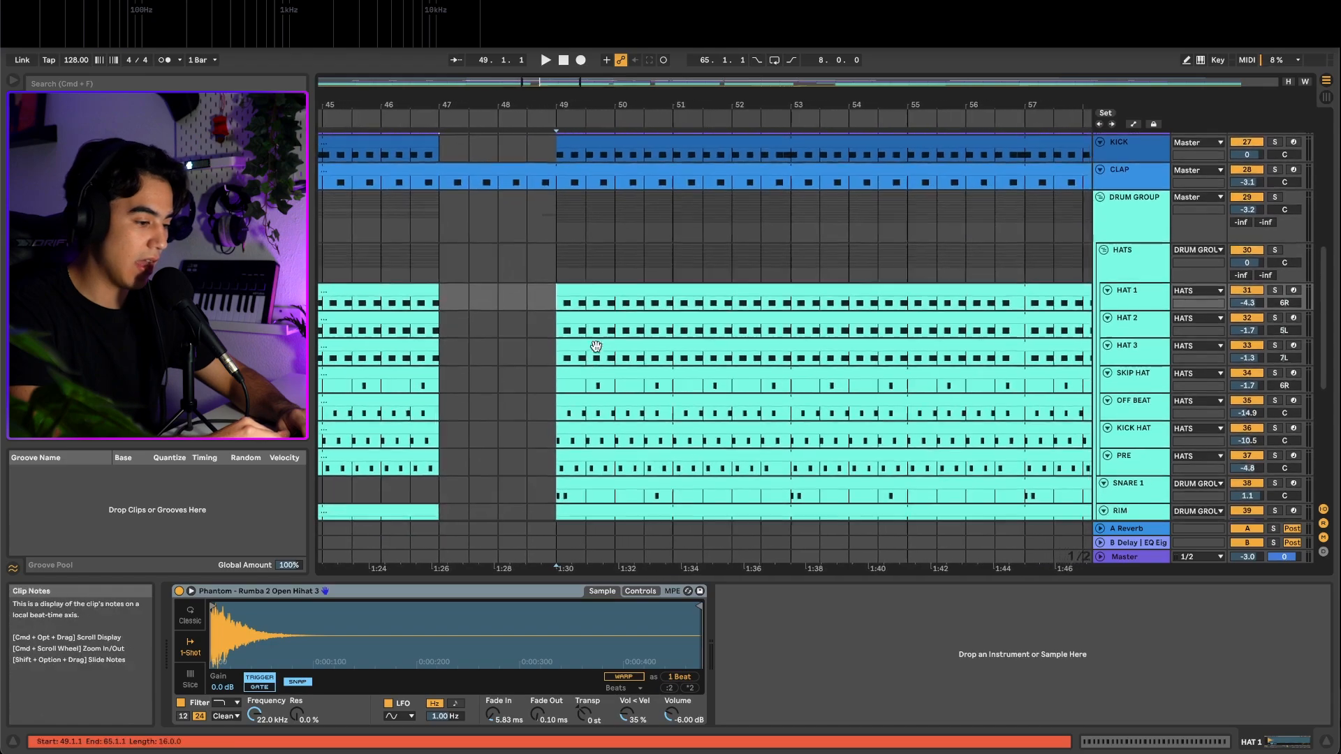
{"action": "left_click_drag", "start_coordinate": [596, 347], "coordinate": [559, 320]}
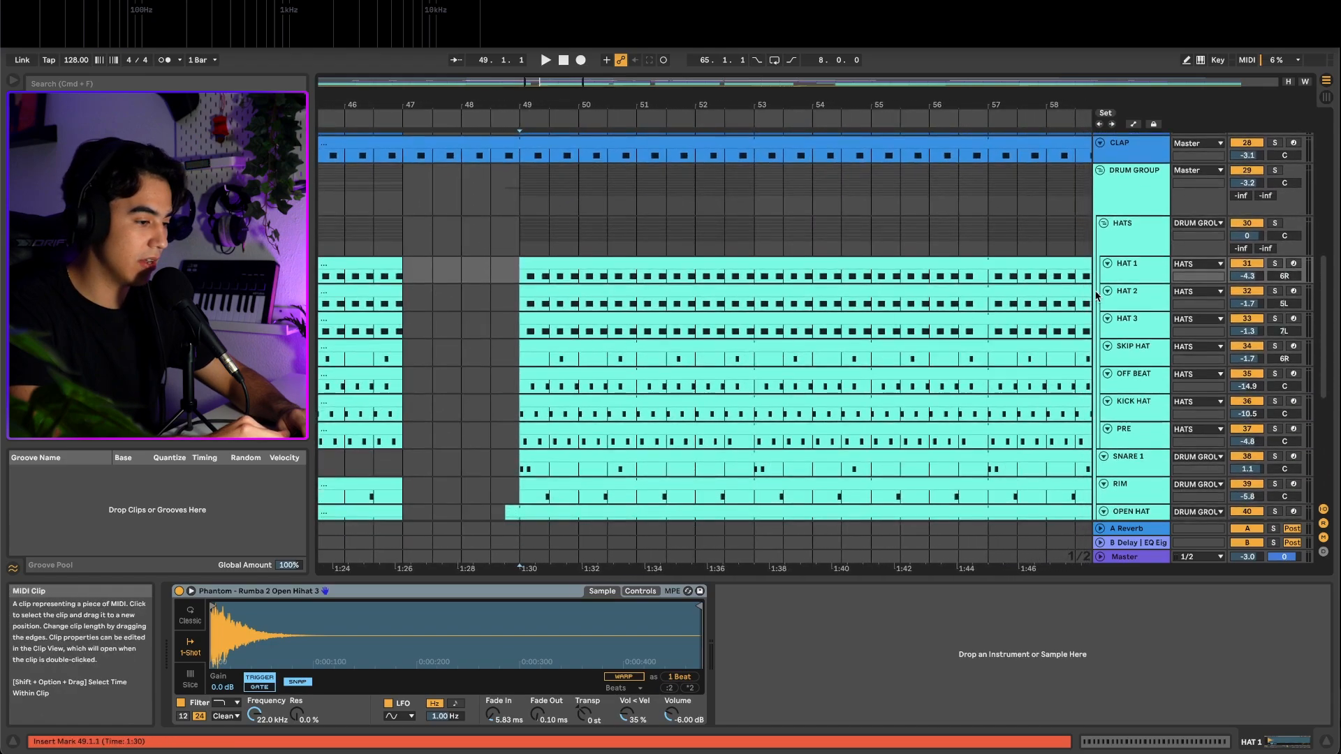
{"action": "left_click", "coordinate": [1131, 241]}
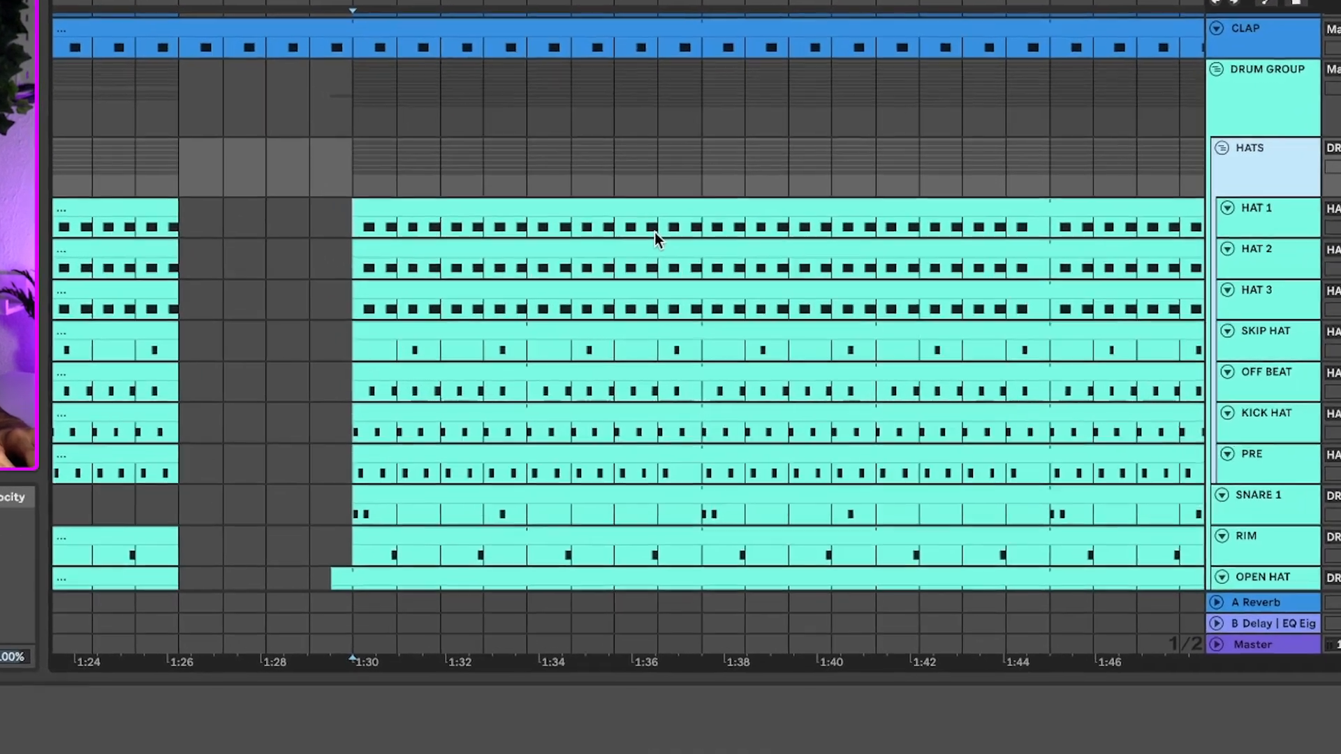
{"action": "key", "text": "space"}
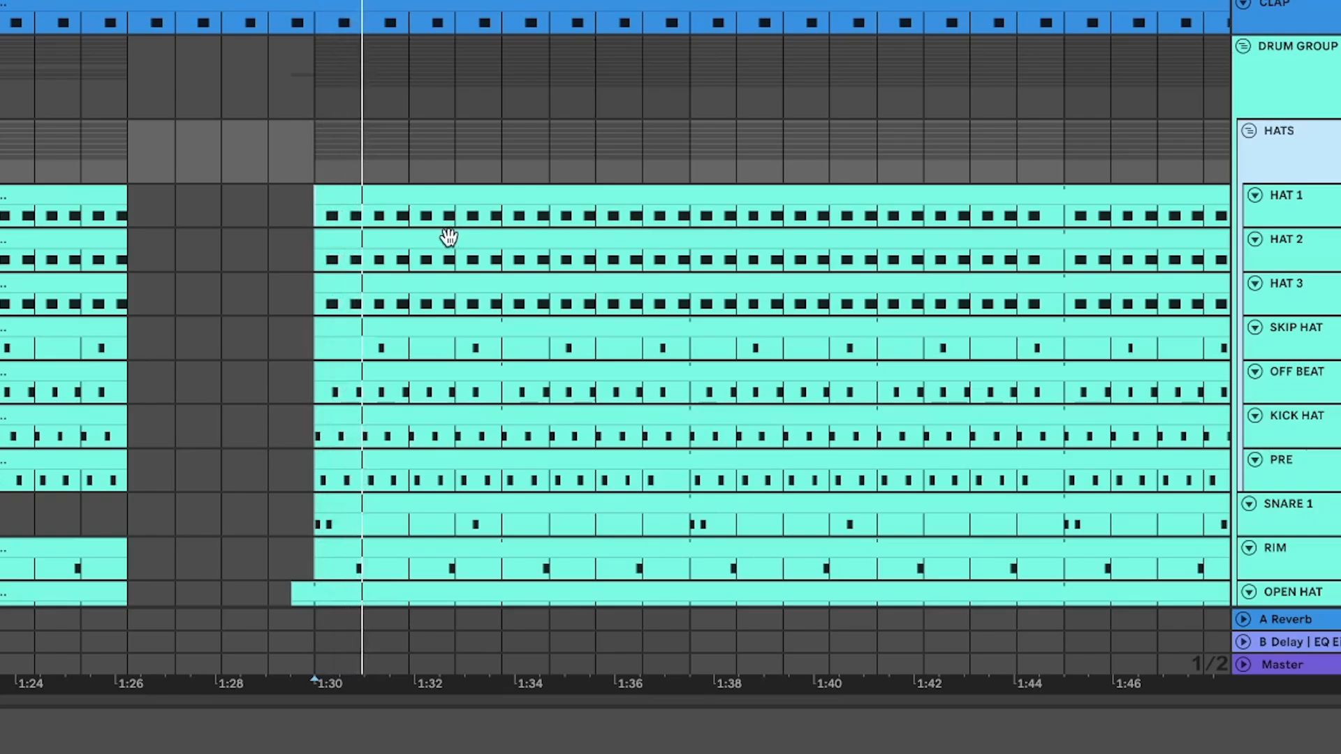
{"action": "scroll", "coordinate": [448, 239], "scroll_direction": "up", "scroll_amount": 5}
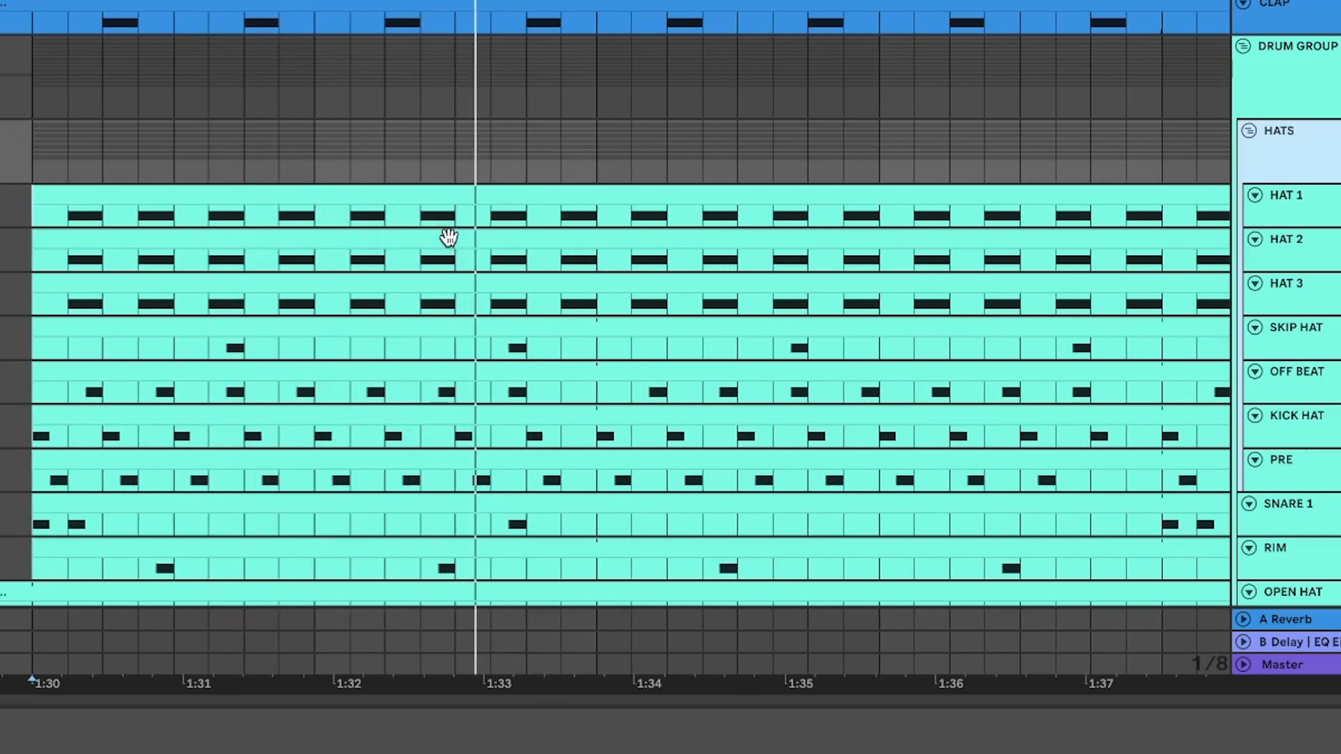
{"action": "scroll", "coordinate": [449, 238], "scroll_direction": "down", "scroll_amount": 3}
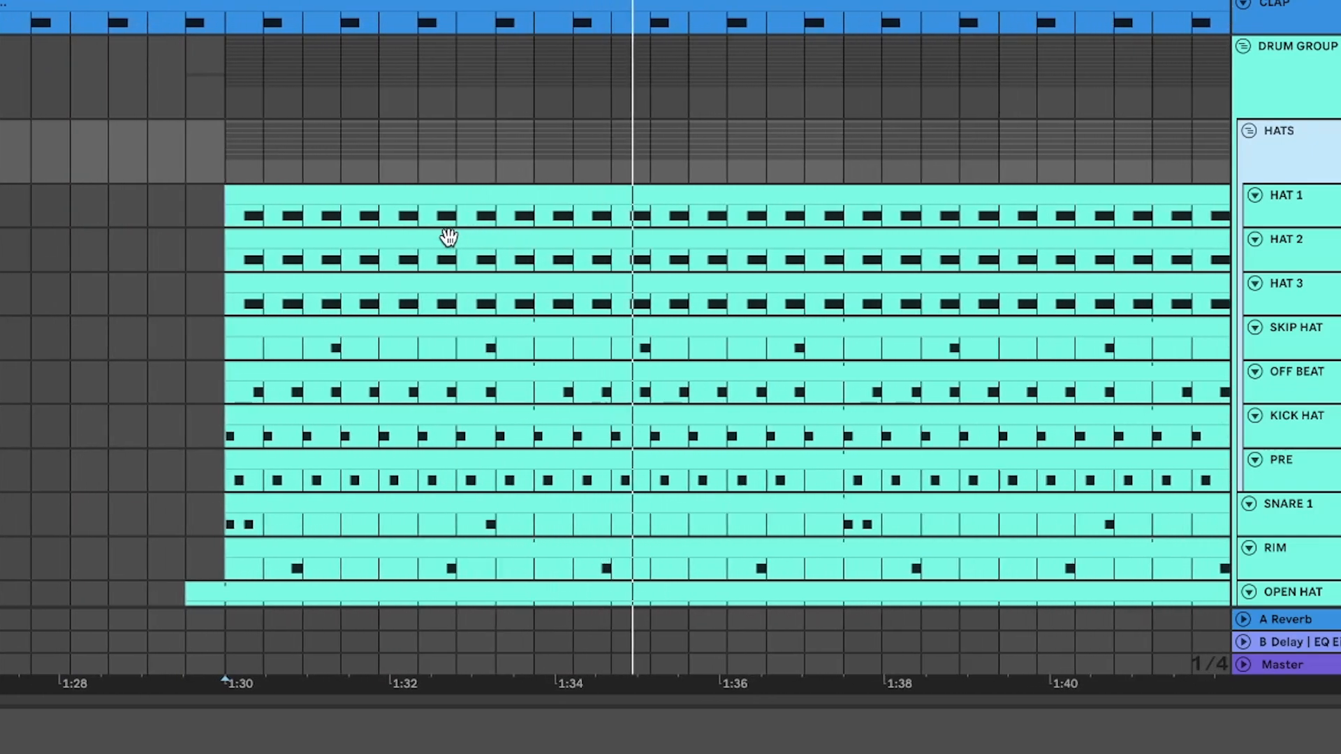
{"action": "scroll", "coordinate": [448, 238], "scroll_direction": "right", "scroll_amount": 5}
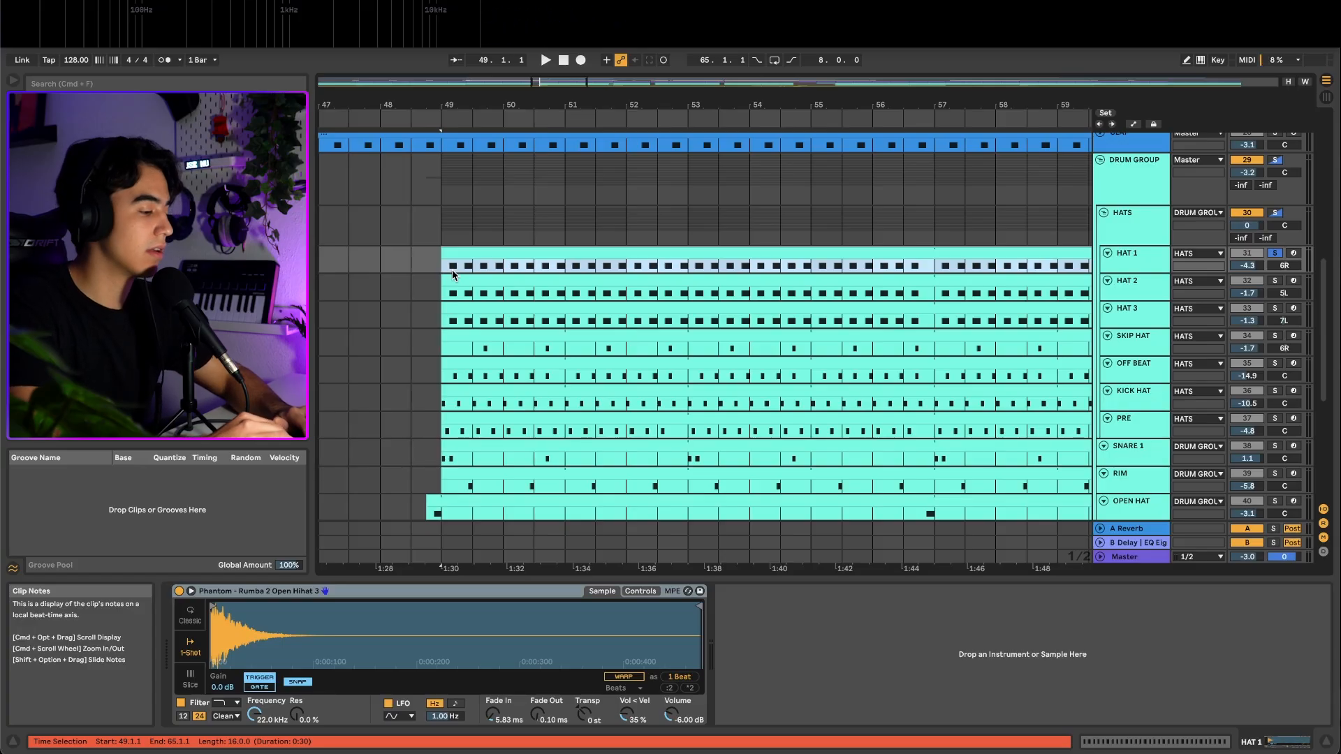
Audition the soloed HAT 1 track from bar 49 and examine its note placement.
{"action": "left_click", "coordinate": [451, 270]}
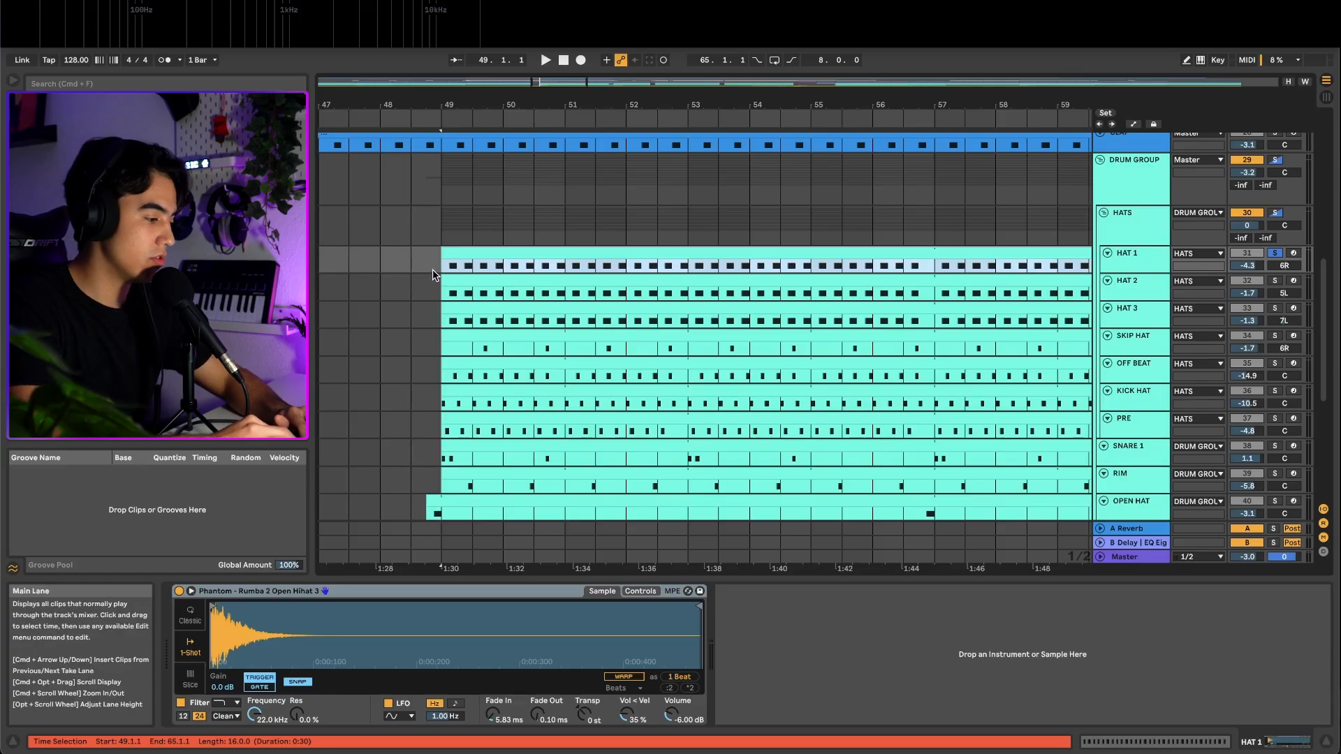
{"action": "scroll", "coordinate": [451, 269], "scroll_direction": "up", "scroll_amount": 5}
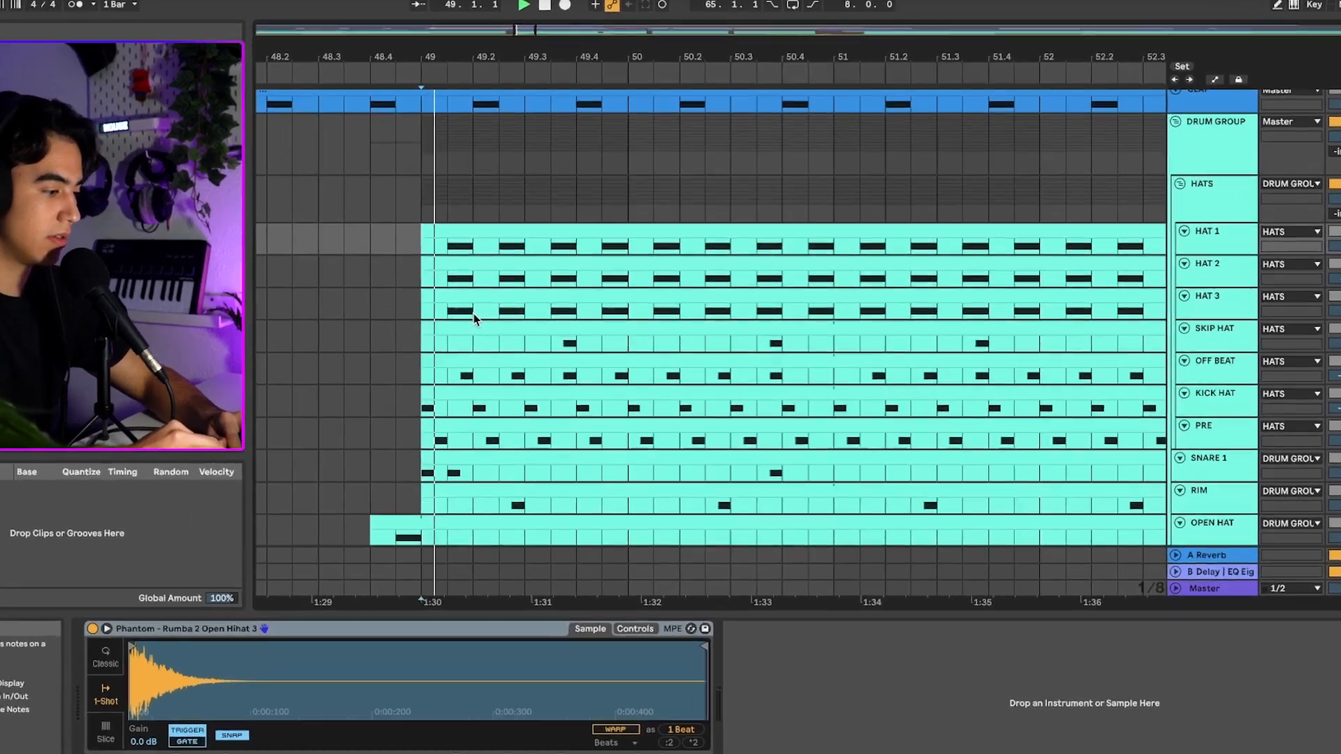
{"action": "key", "text": "space"}
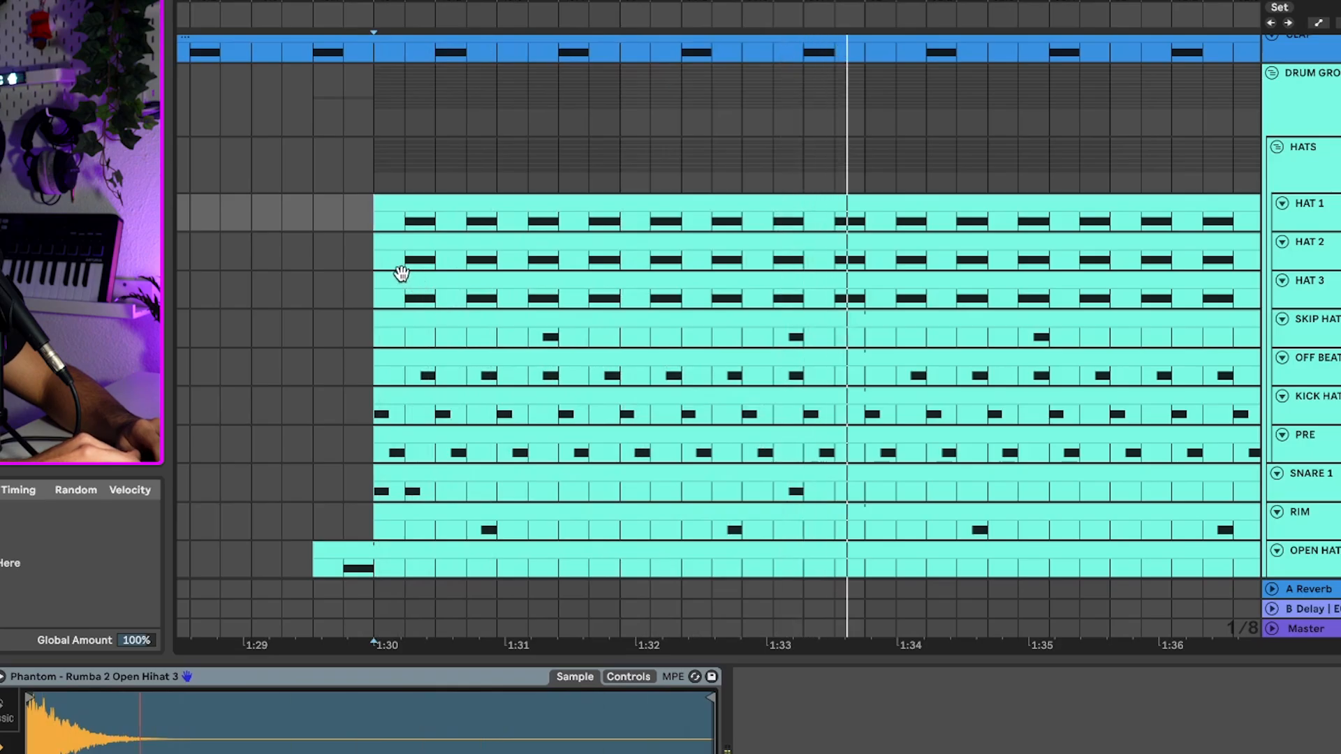
{"action": "key", "text": "space"}
Solo and audition HAT 2 from bar 49, and audition HAT 1 through HAT 3 together.
{"action": "left_click", "coordinate": [376, 261]}
{"action": "key", "text": "s"}
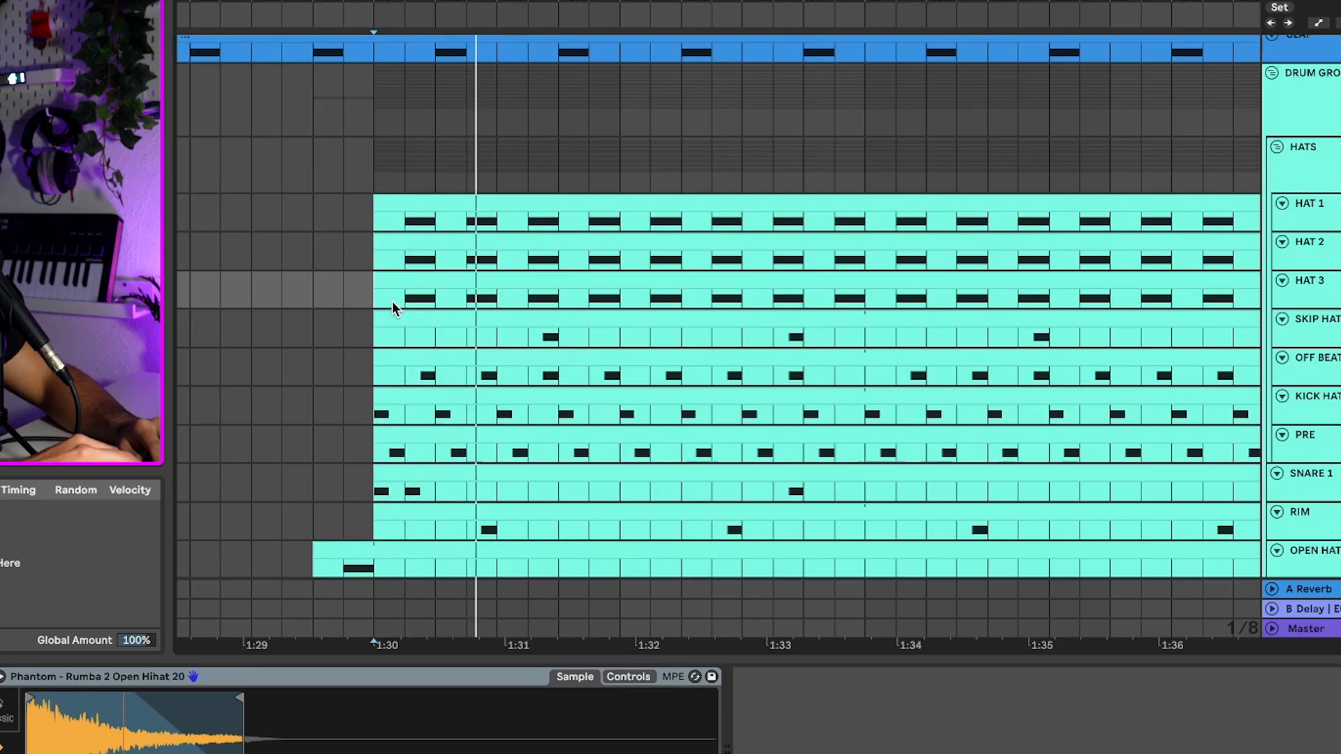
{"action": "left_click", "coordinate": [1322, 220], "text": "shift"}
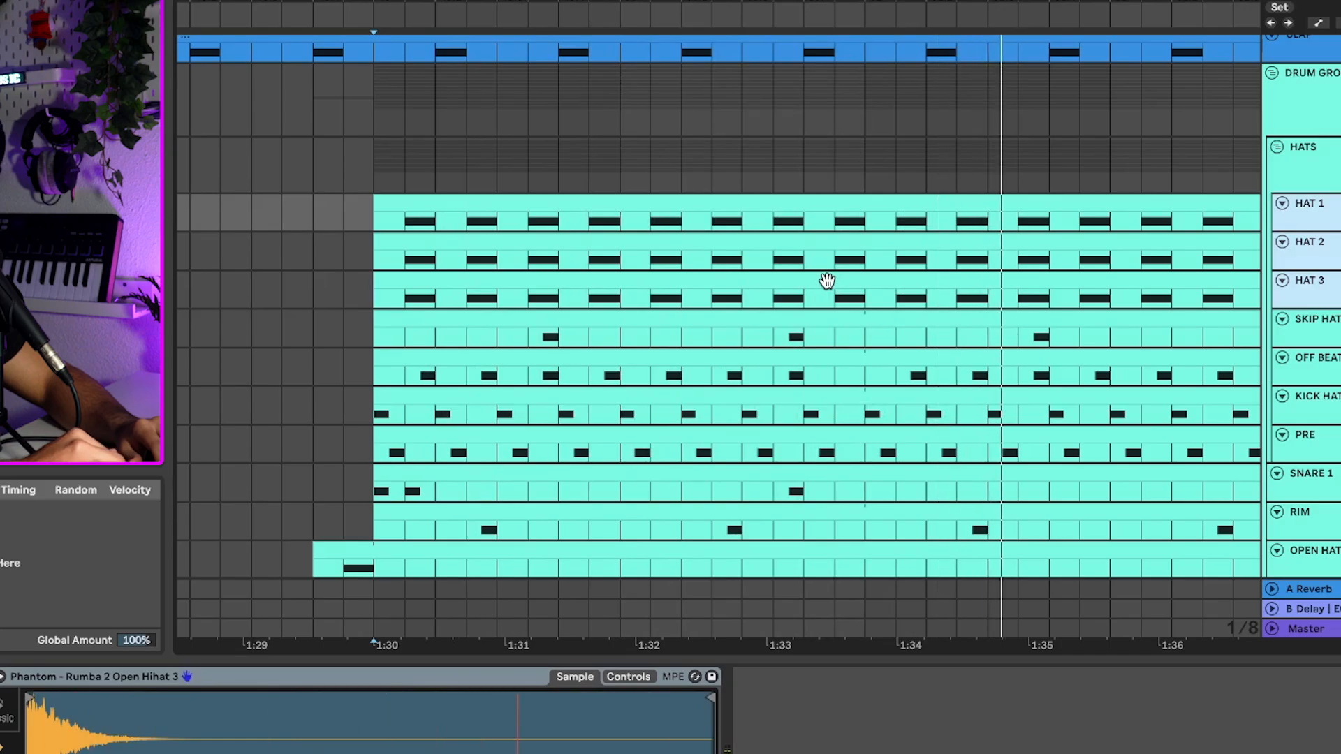
{"action": "scroll", "coordinate": [827, 280], "scroll_direction": "right", "scroll_amount": 5}
{"action": "scroll", "coordinate": [827, 280], "scroll_direction": "down", "scroll_amount": 1}
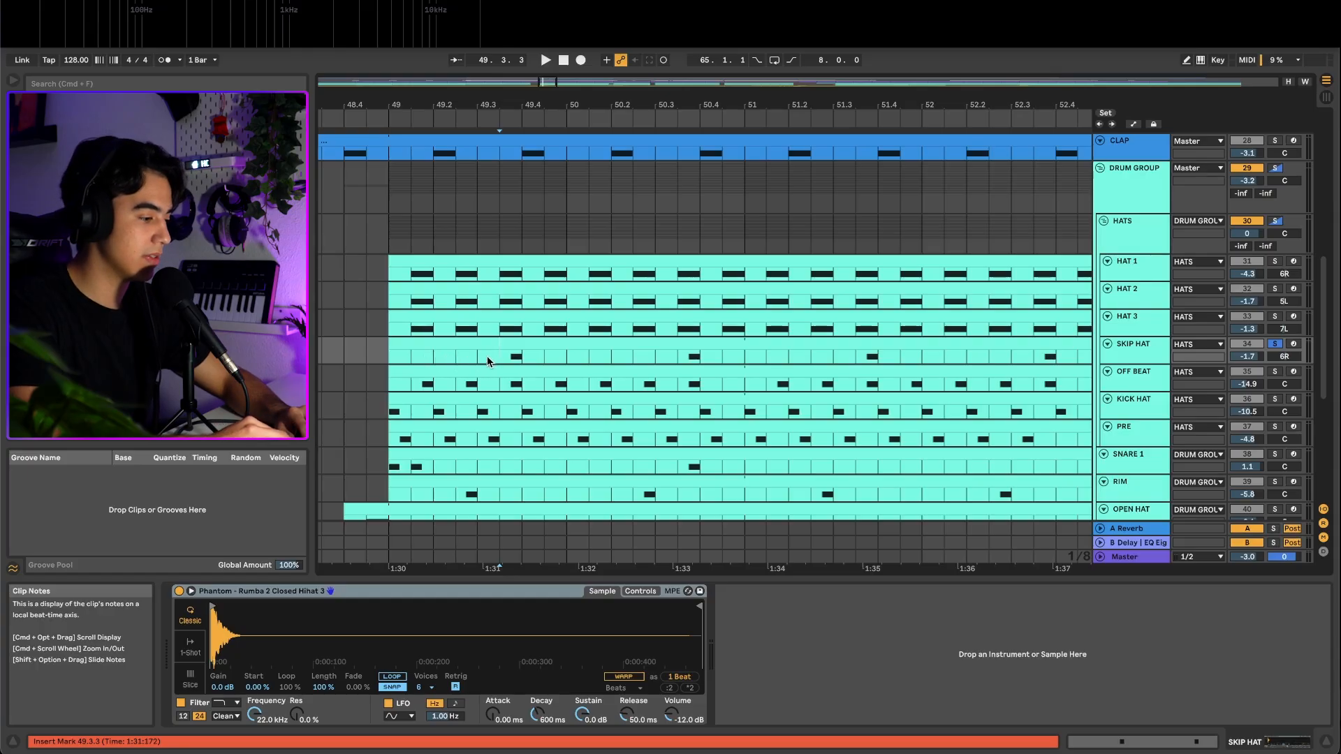
Inspect the SKIP HAT note pattern and audition that track soloed over the opening bars of the drop.
{"action": "scroll", "coordinate": [489, 358], "scroll_direction": "up", "scroll_amount": 3}
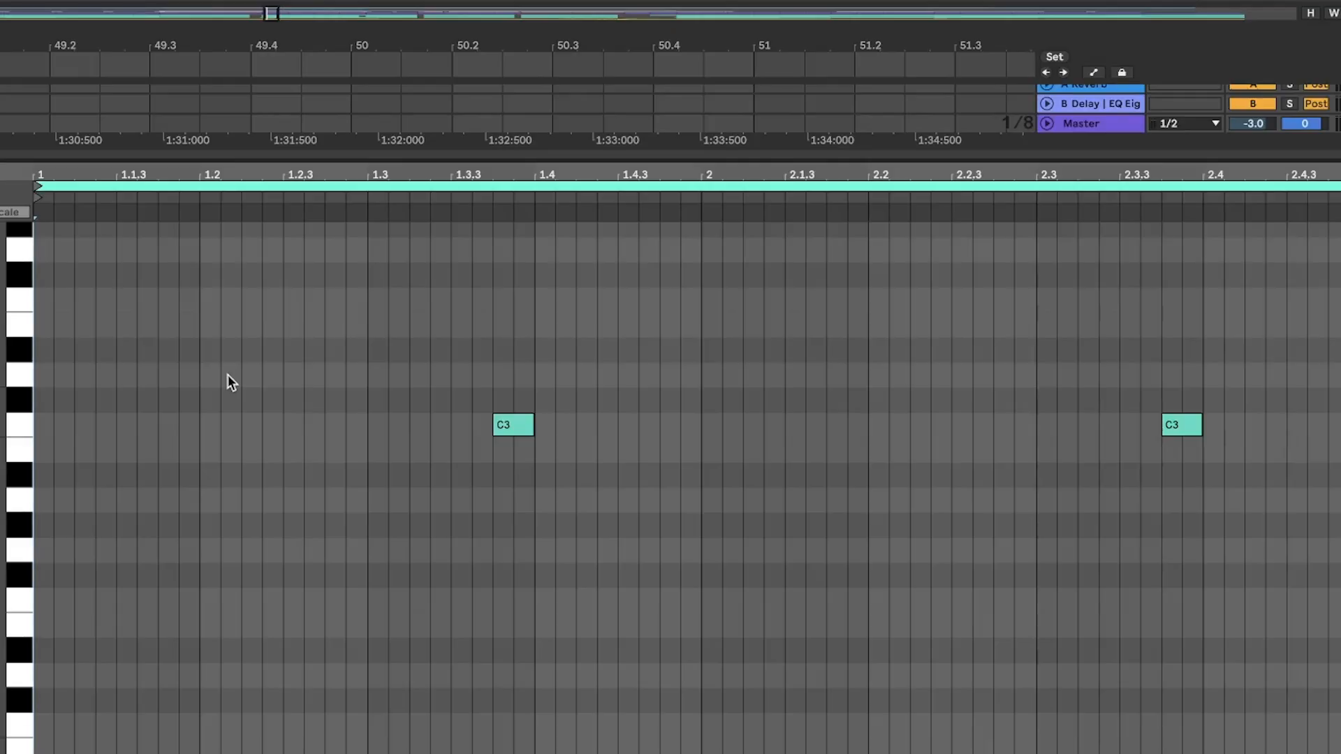
{"action": "key", "text": "space"}
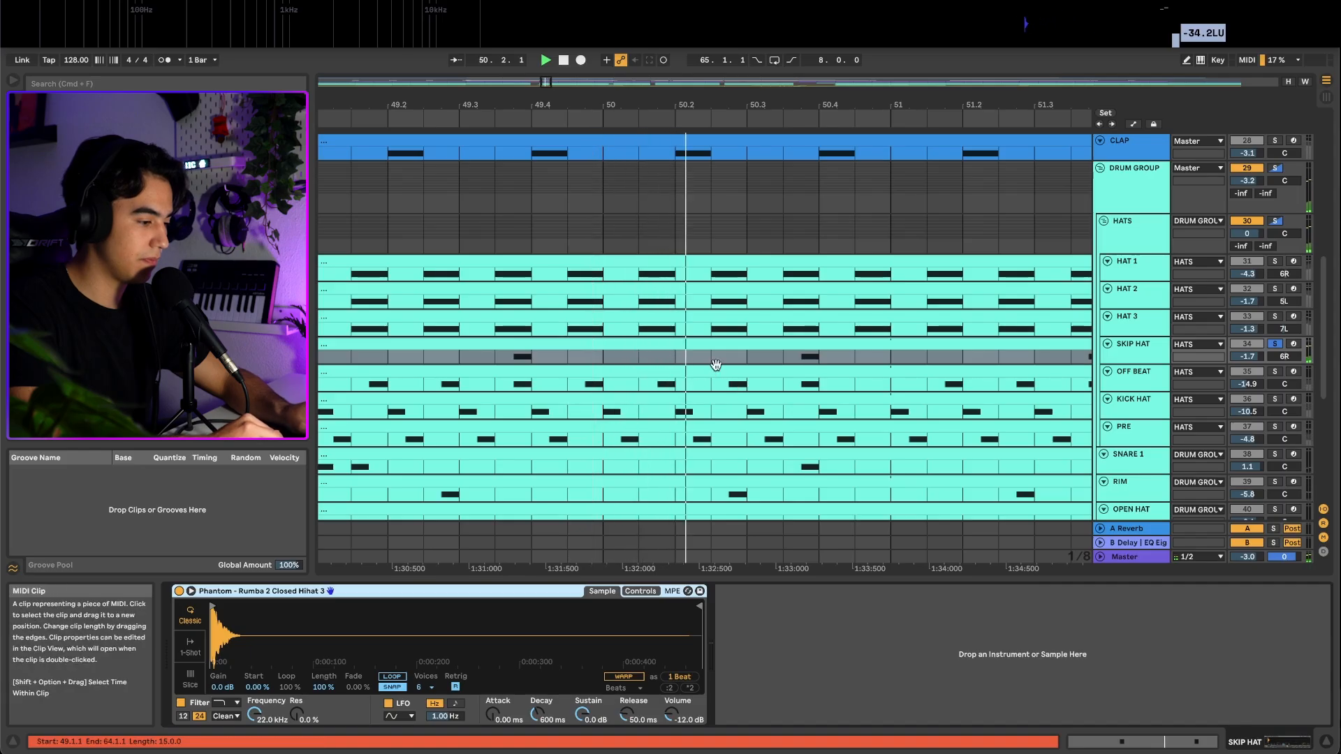
{"action": "left_click", "coordinate": [713, 359]}
{"action": "scroll", "coordinate": [713, 367], "scroll_direction": "right", "scroll_amount": 2}
{"action": "scroll", "coordinate": [713, 370], "scroll_direction": "right", "scroll_amount": 3}
{"action": "scroll", "coordinate": [809, 362], "scroll_direction": "down", "scroll_amount": 3}
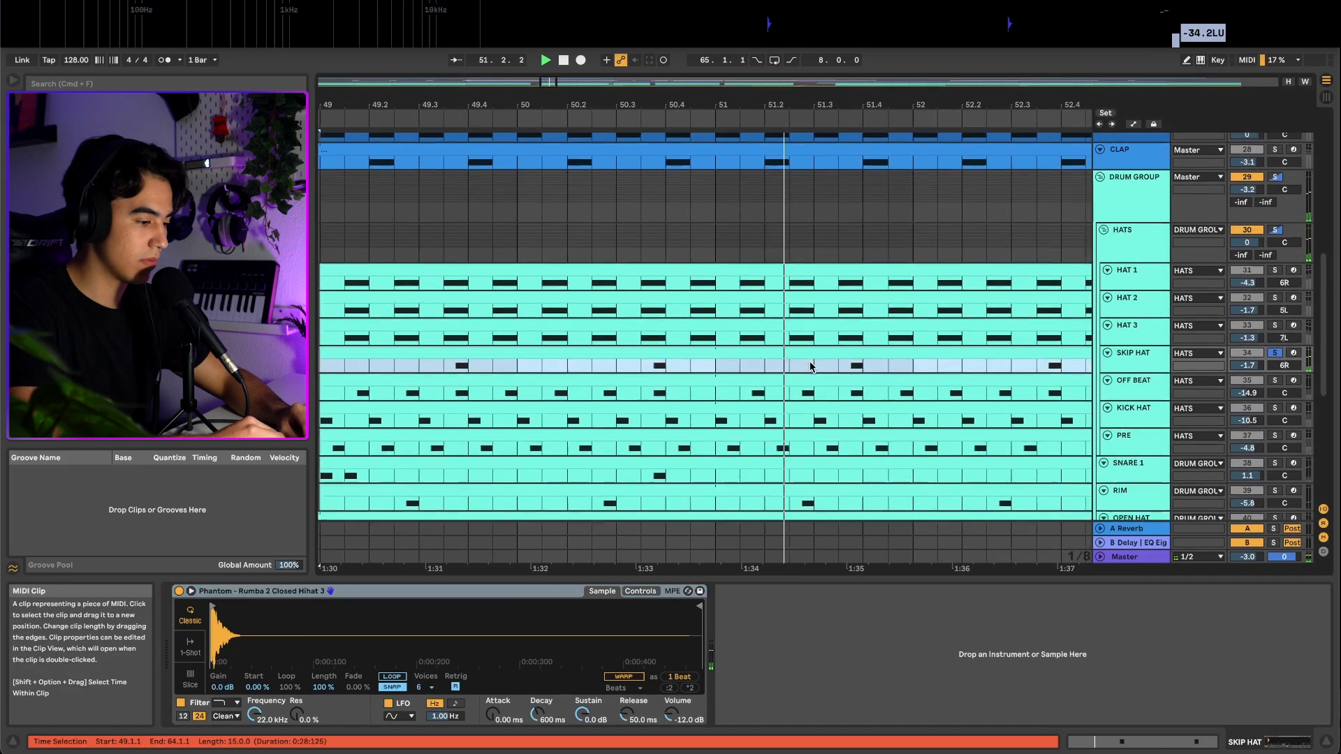
Solo HAT 1 through SKIP HAT together and listen to the combined layers.
{"action": "scroll", "coordinate": [809, 362], "scroll_direction": "right", "scroll_amount": 2}
{"action": "left_click", "coordinate": [1142, 261], "text": "shift"}
{"action": "key", "text": "s"}
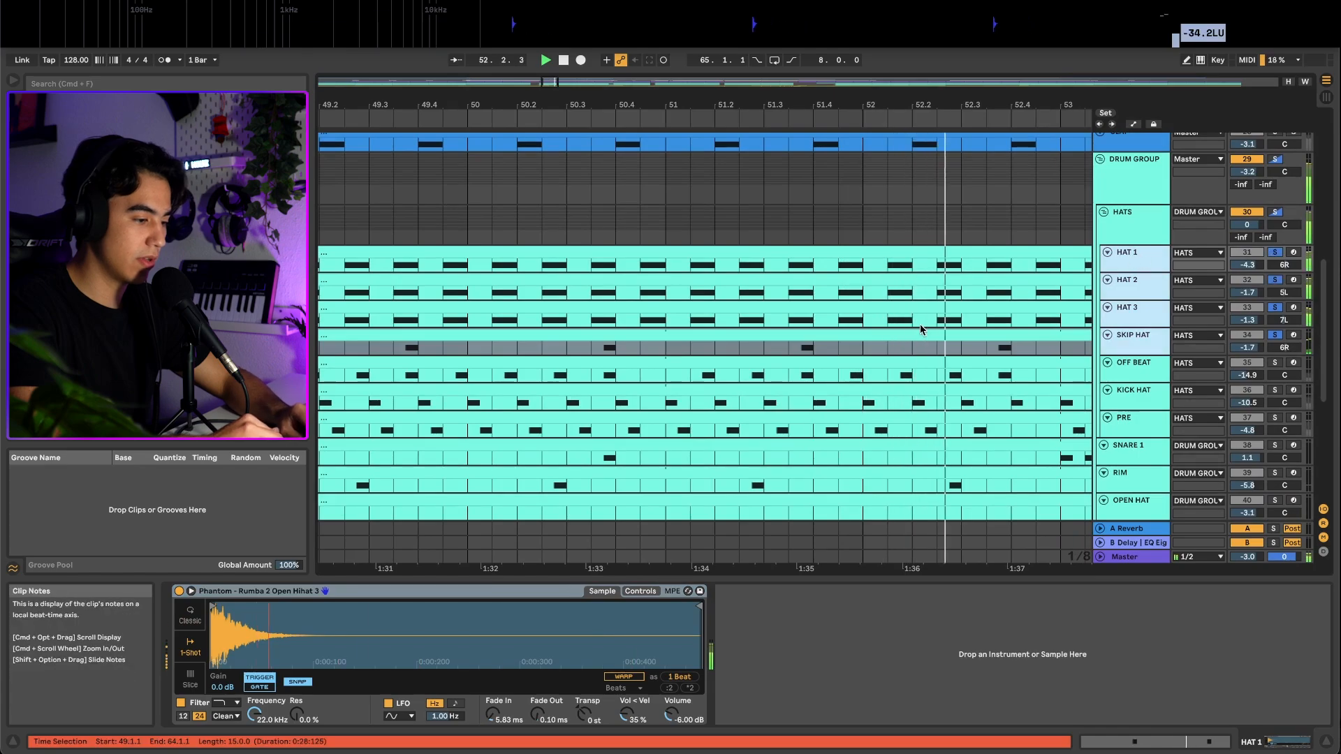
{"action": "scroll", "coordinate": [904, 323], "scroll_direction": "right", "scroll_amount": 2}
{"action": "scroll", "coordinate": [906, 325], "scroll_direction": "right", "scroll_amount": 4}
{"action": "scroll", "coordinate": [907, 325], "scroll_direction": "right", "scroll_amount": 1}
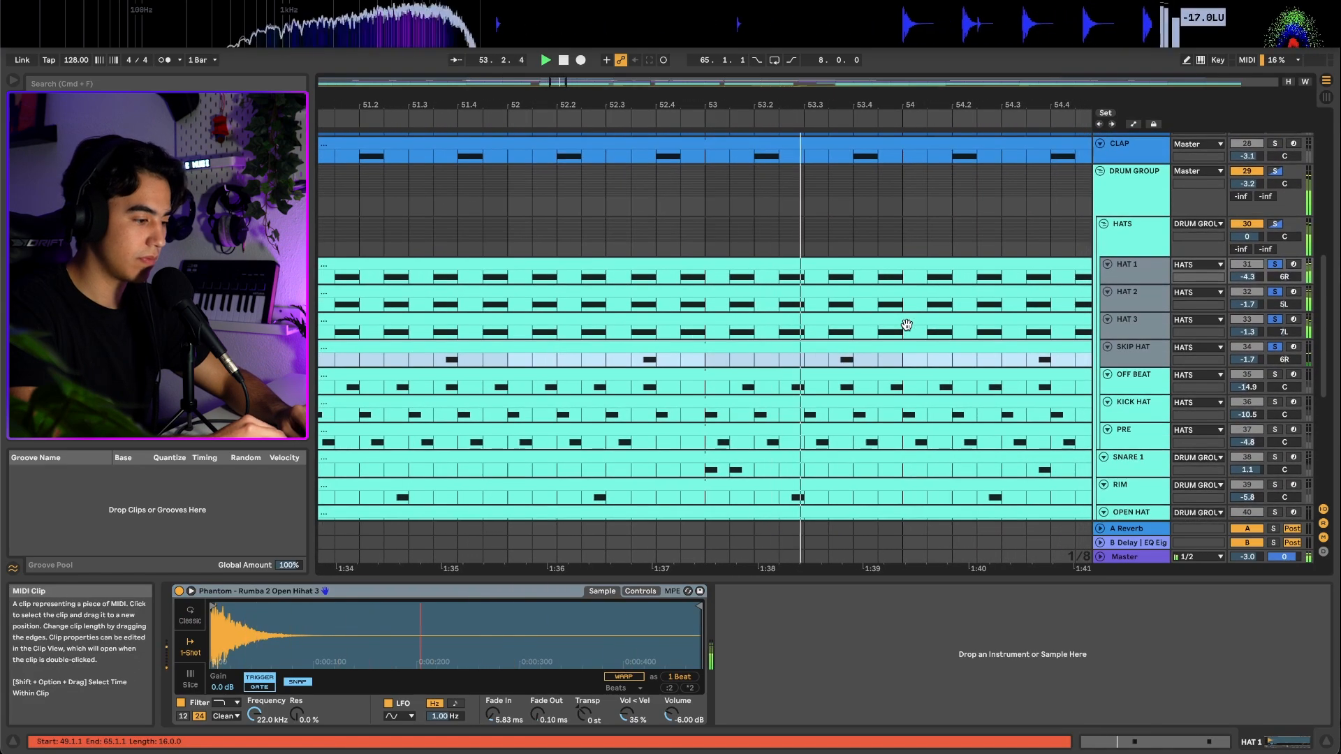
Audition OFF BEAT with the hat layers above it, and play KICK HAT soloed from bar 49.
{"action": "scroll", "coordinate": [907, 328], "scroll_direction": "down", "scroll_amount": 3}
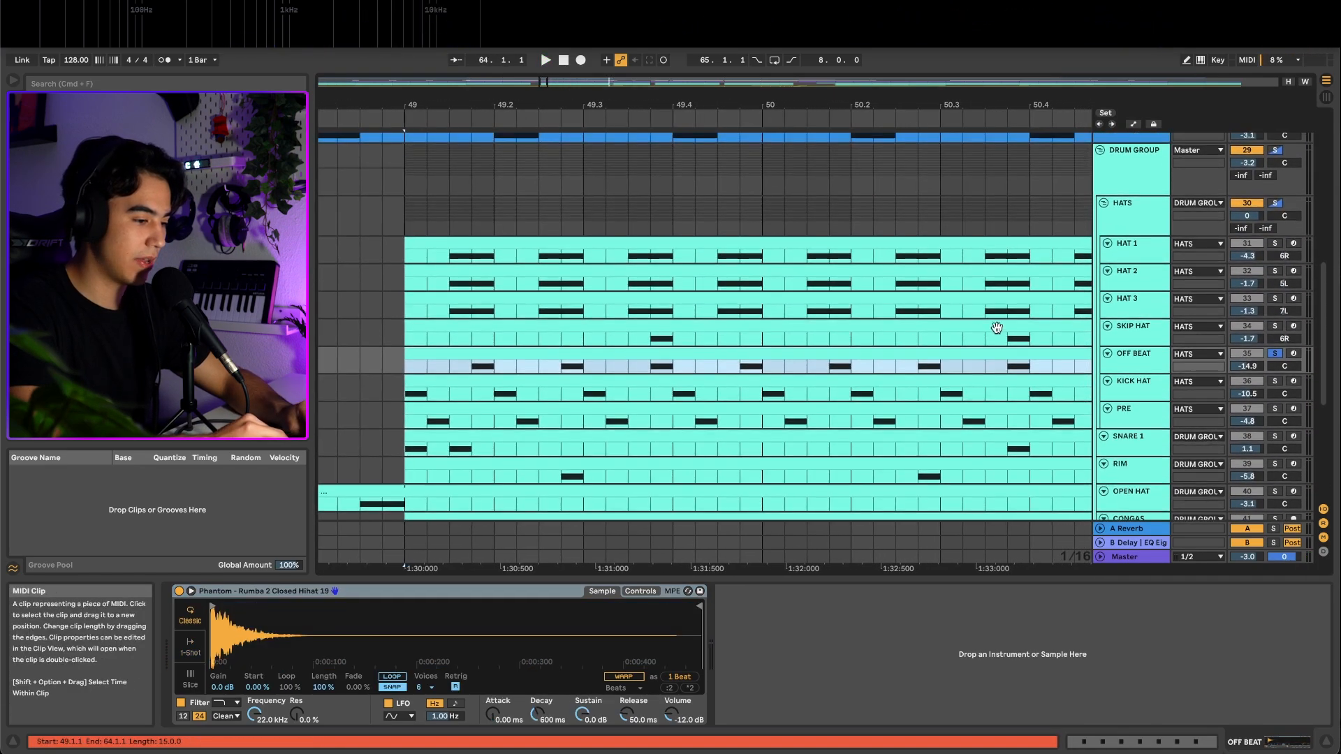
{"action": "key", "text": "space"}
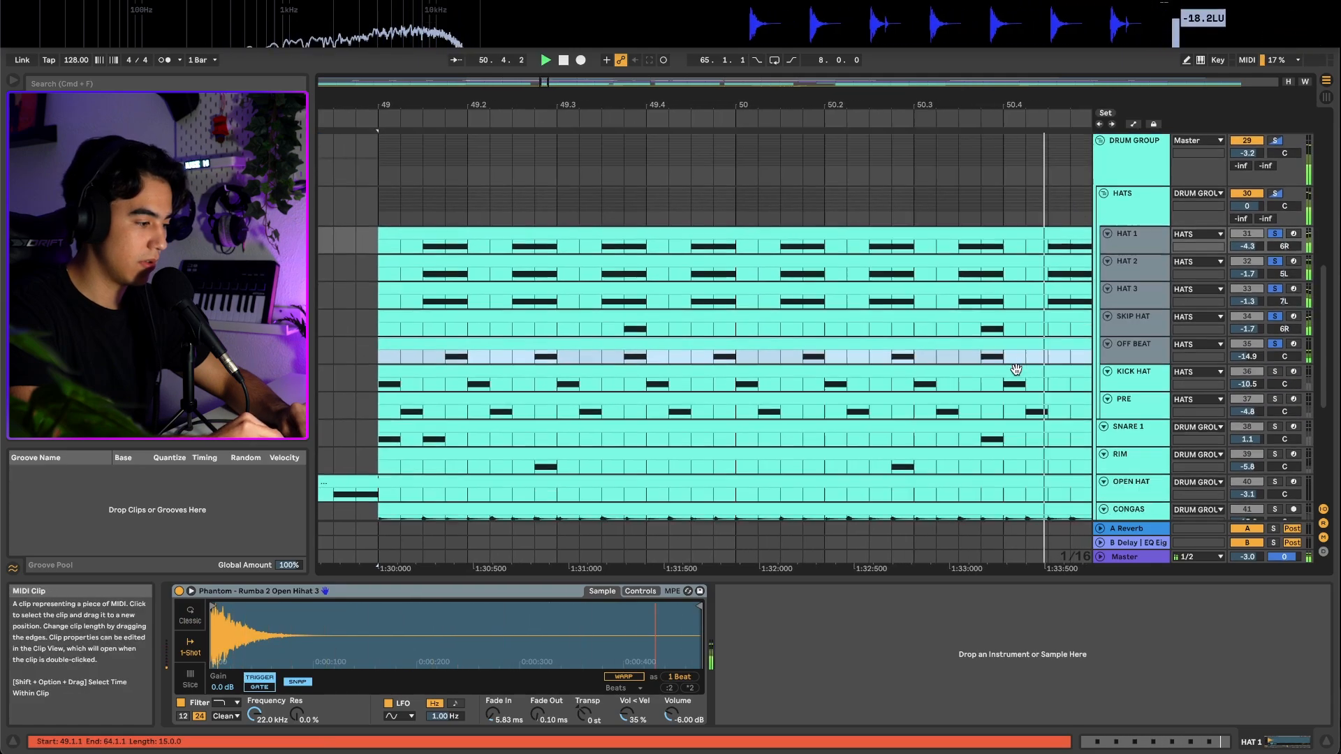
{"action": "left_click", "coordinate": [374, 391]}
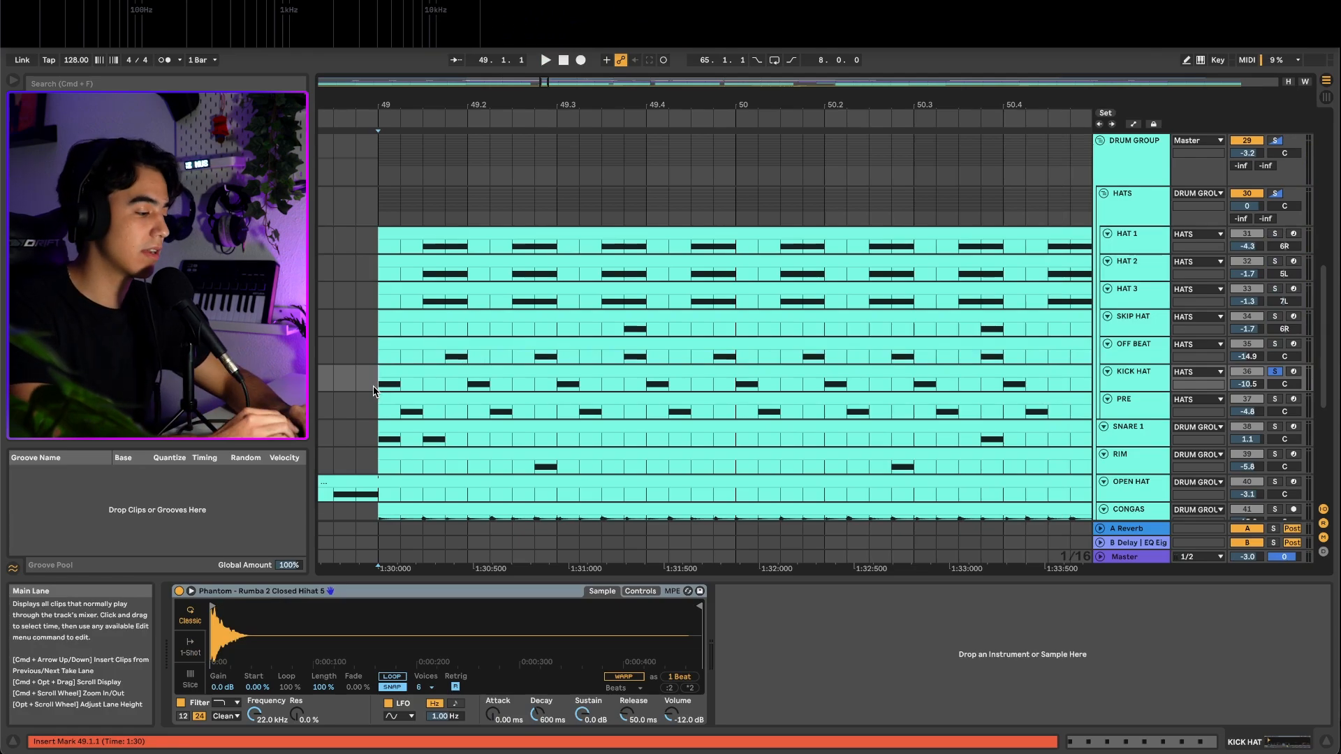
{"action": "key", "text": "space"}
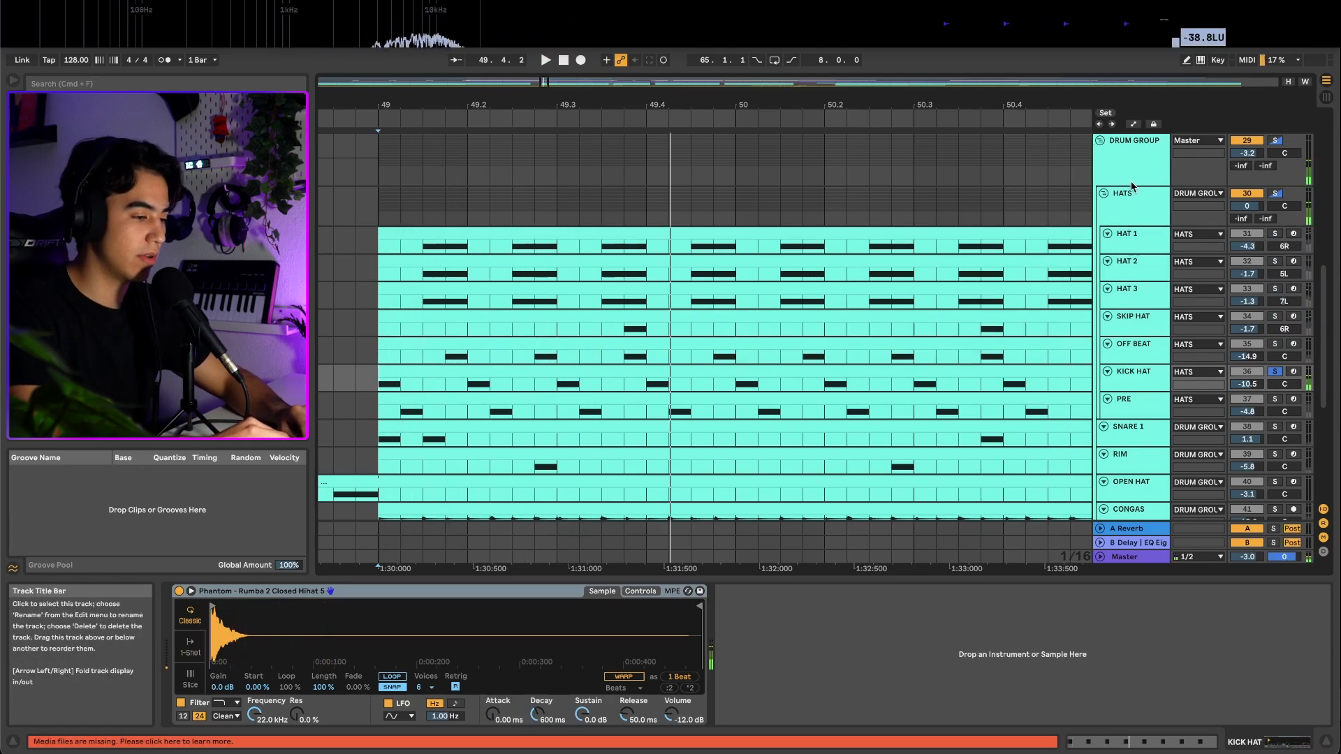
Solo the HATS group together with HAT 1 through KICK HAT and play the layers from bar 49.
{"action": "left_click", "coordinate": [1132, 166]}
{"action": "key", "text": "s"}
{"action": "left_click", "coordinate": [1140, 374]}
{"action": "left_click", "coordinate": [1133, 219]}
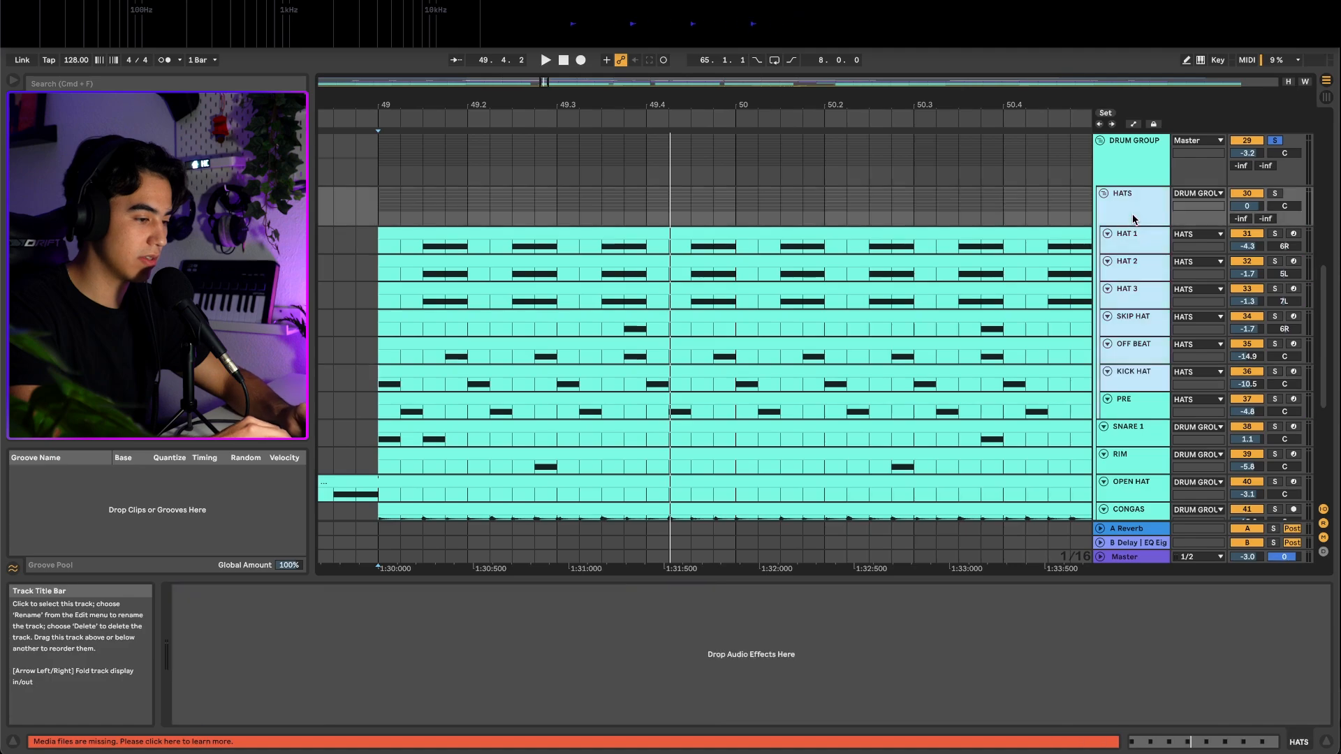
{"action": "scroll", "coordinate": [819, 348], "scroll_direction": "right", "scroll_amount": 2}
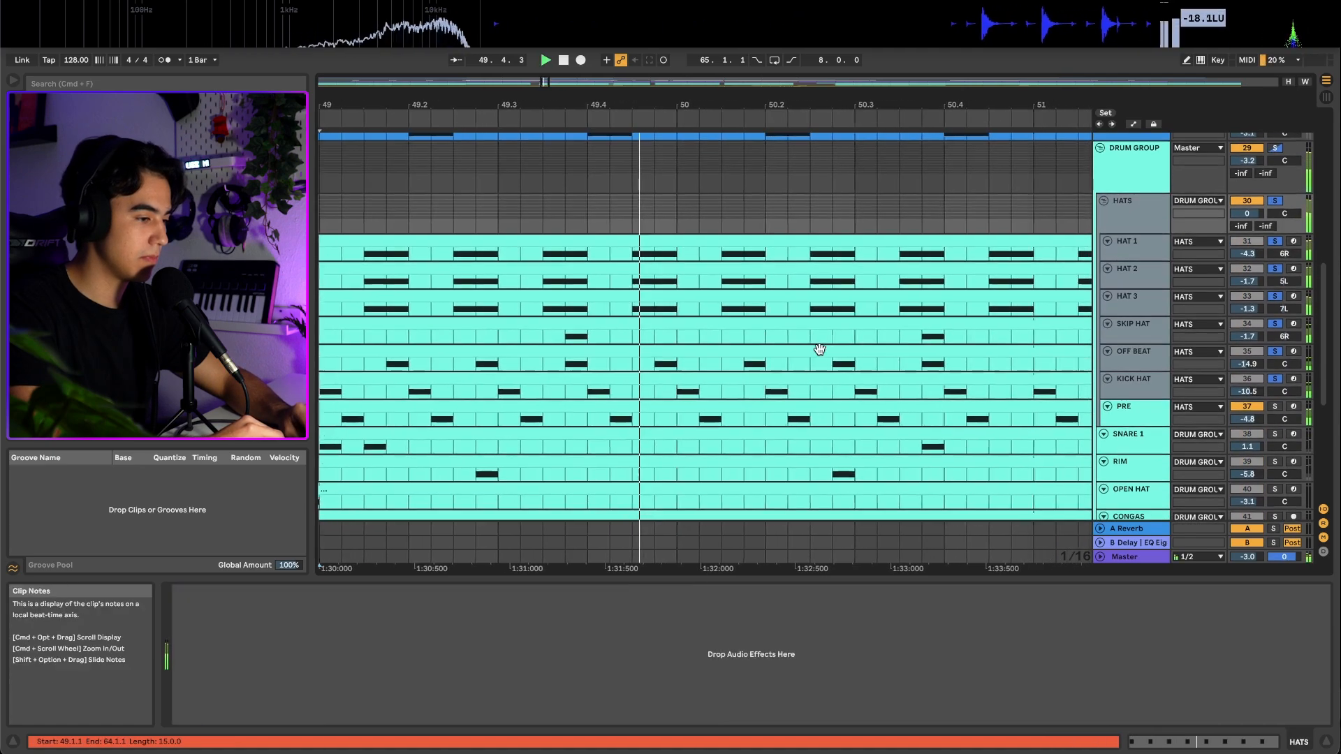
{"action": "scroll", "coordinate": [819, 347], "scroll_direction": "down", "scroll_amount": 2}
{"action": "scroll", "coordinate": [819, 349], "scroll_direction": "right", "scroll_amount": 2}
{"action": "scroll", "coordinate": [819, 348], "scroll_direction": "down", "scroll_amount": 2}
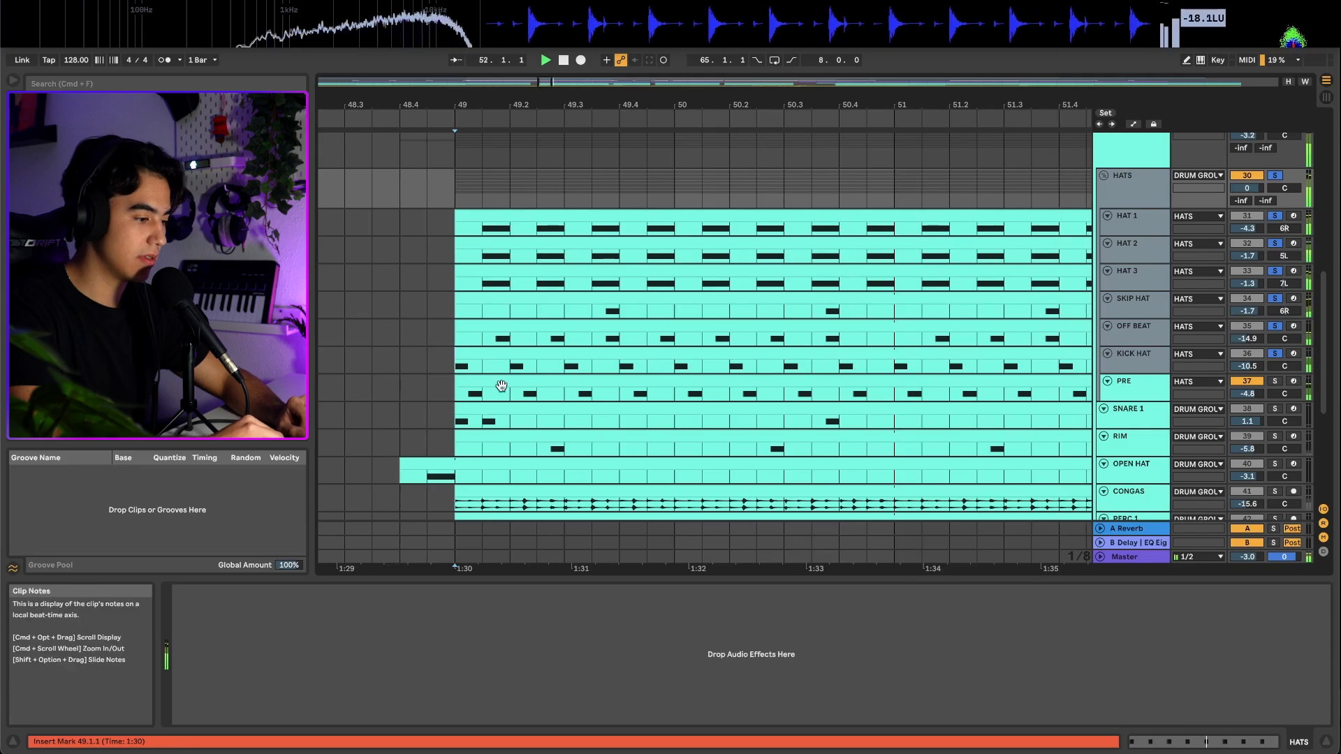
Follow the combined hat layers through the drop, and play the PRE track soloed from bar 49.
{"action": "scroll", "coordinate": [821, 367], "scroll_direction": "right", "scroll_amount": 3}
{"action": "scroll", "coordinate": [817, 359], "scroll_direction": "down", "scroll_amount": 1}
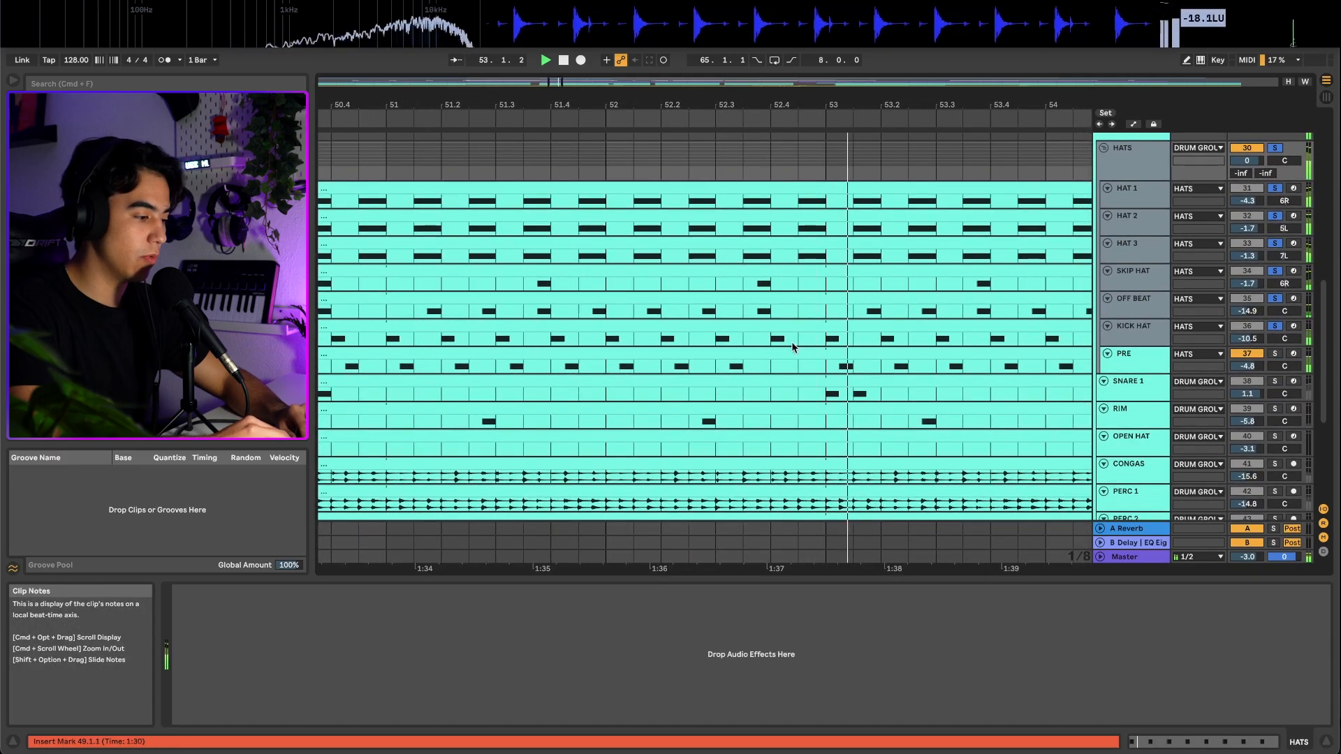
{"action": "scroll", "coordinate": [804, 341], "scroll_direction": "right", "scroll_amount": 3}
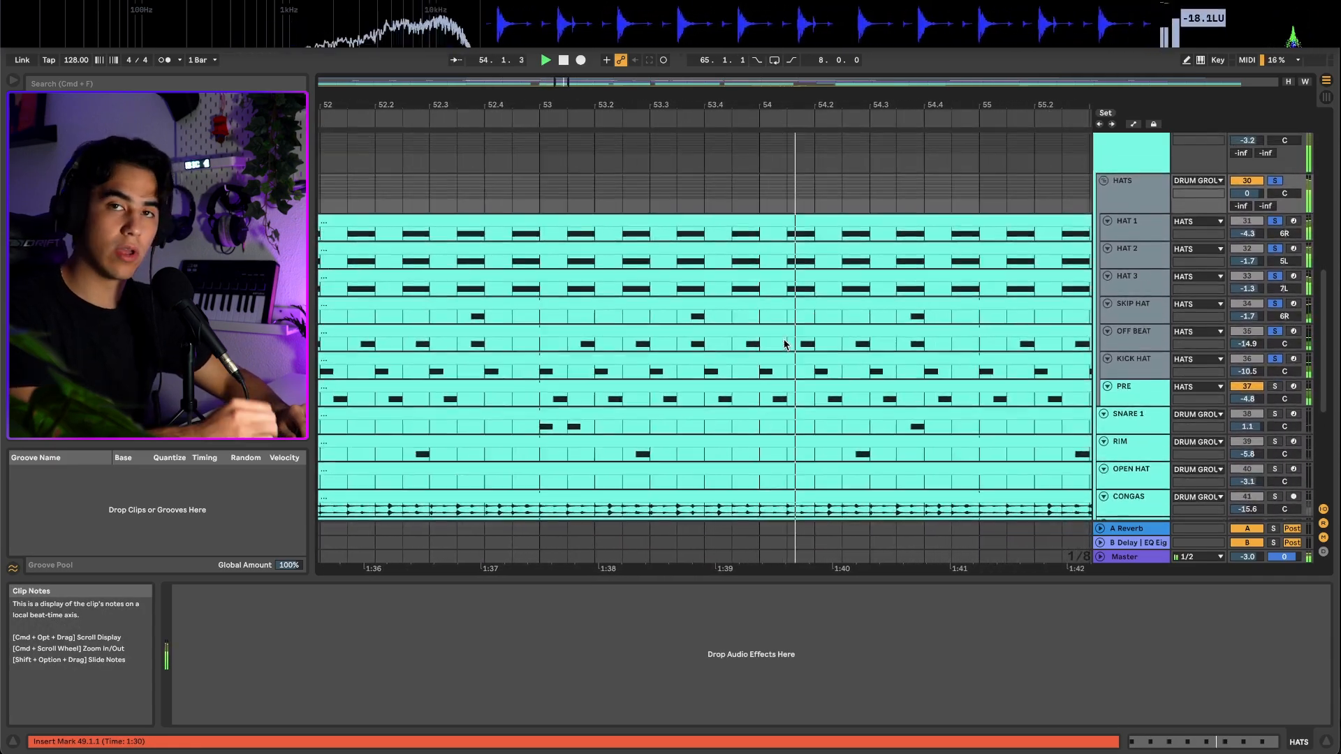
{"action": "left_click", "coordinate": [1275, 383]}
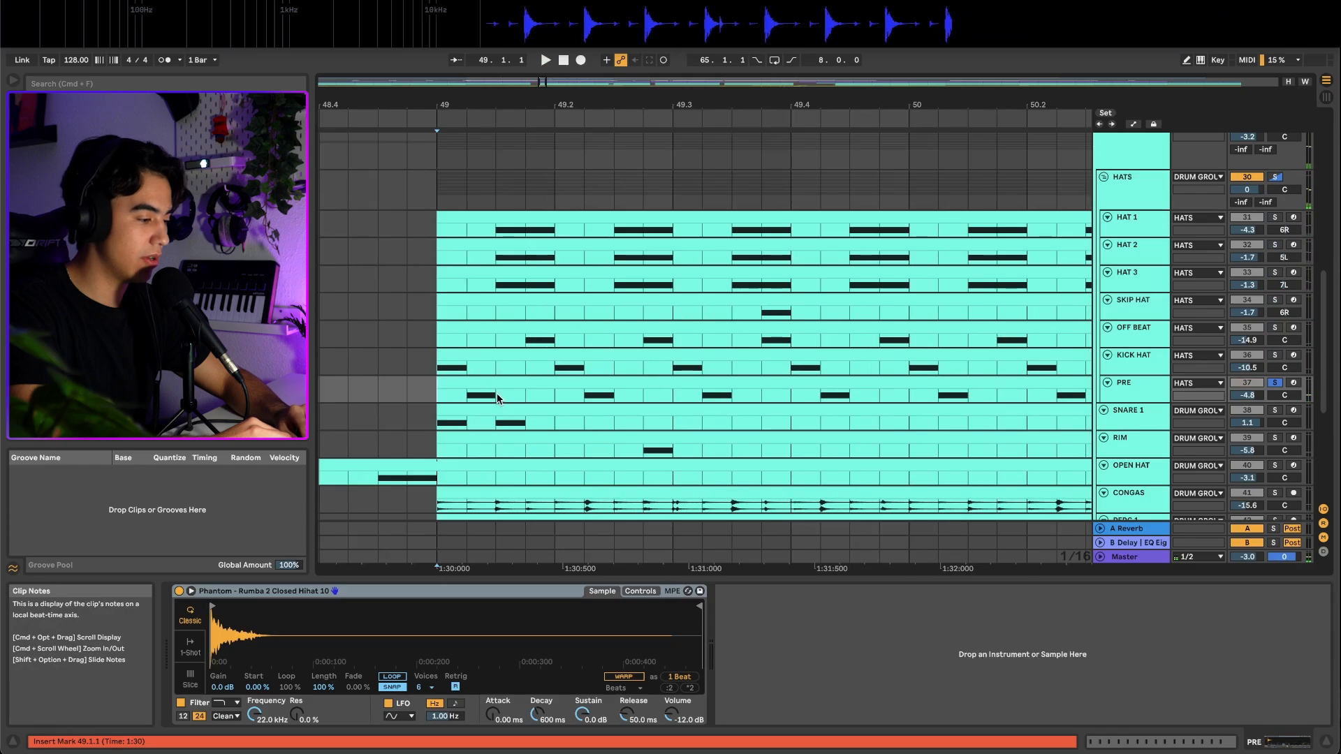
{"action": "key", "text": "space"}
{"action": "scroll", "coordinate": [510, 402], "scroll_direction": "down", "scroll_amount": 5}
{"action": "scroll", "coordinate": [514, 404], "scroll_direction": "right", "scroll_amount": 1}
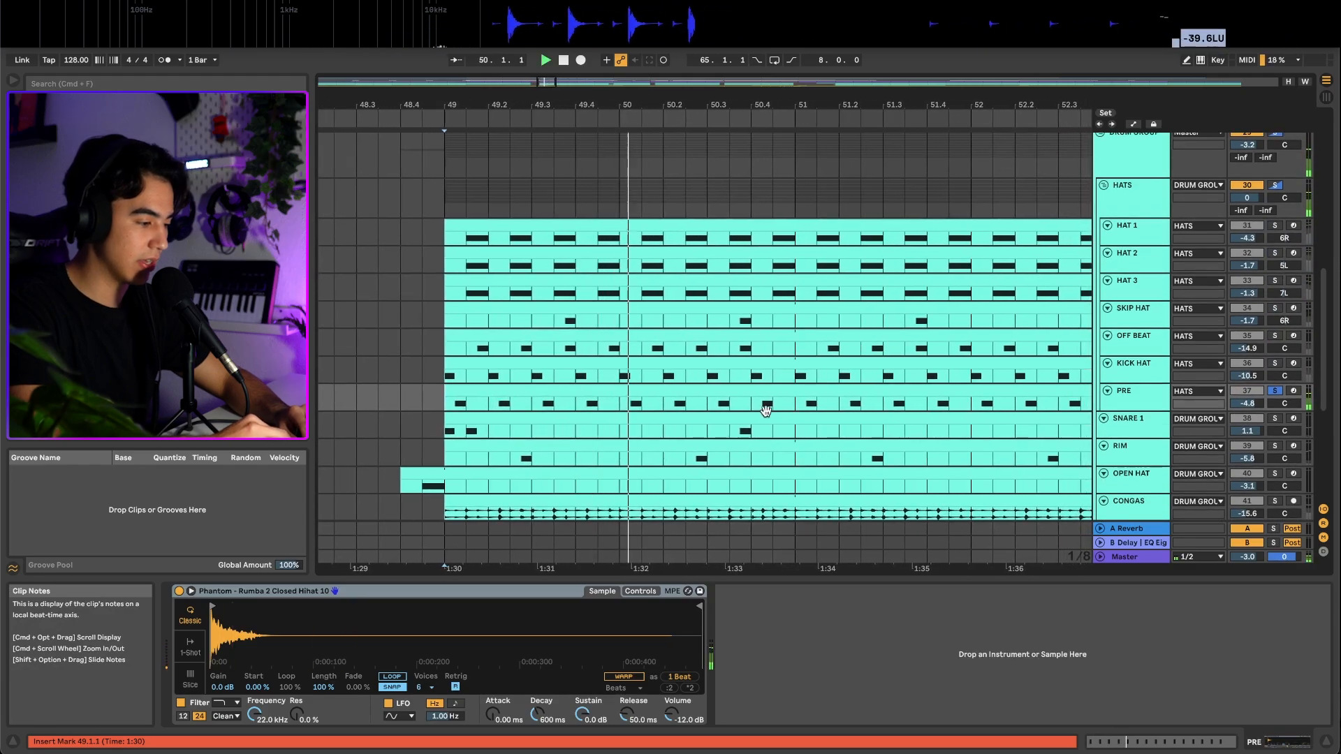
Solo the HATS group together with HAT 1 through PRE and inspect the layered note patterns during playback.
{"action": "left_click", "coordinate": [1140, 211]}
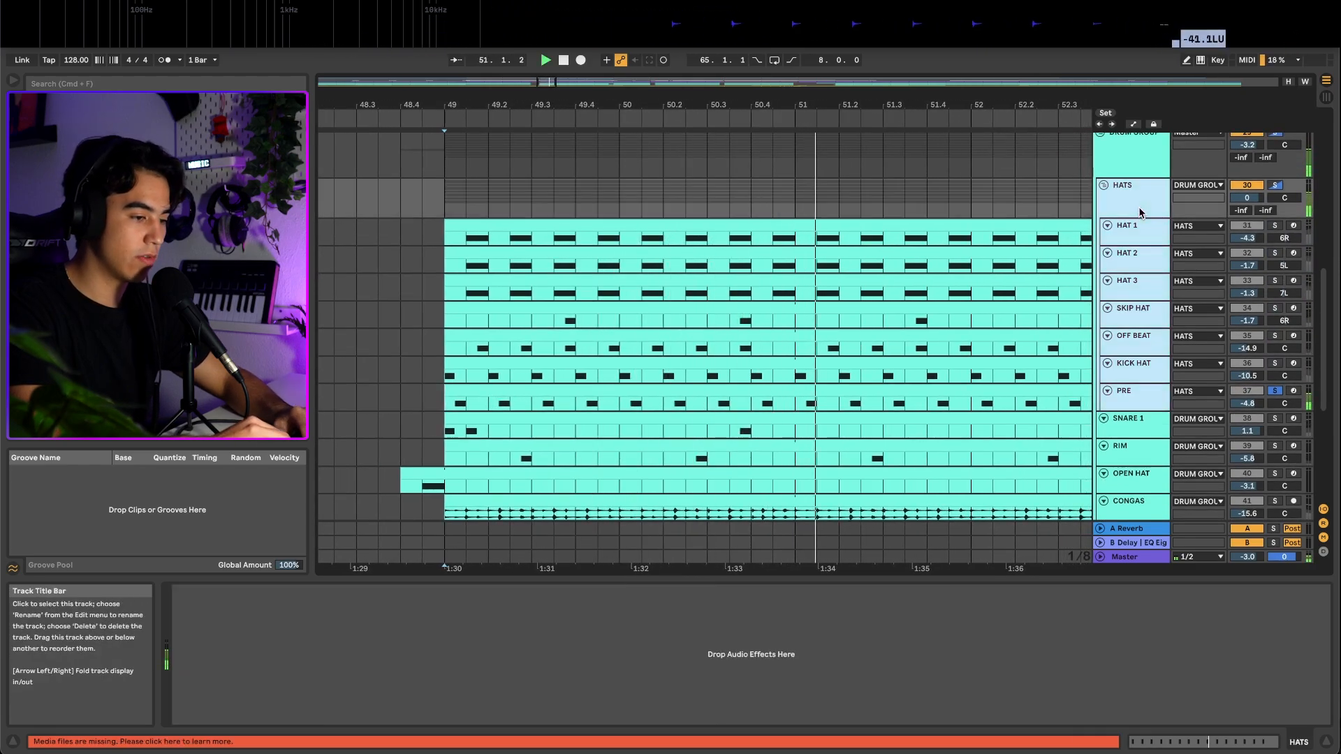
{"action": "scroll", "coordinate": [928, 377], "scroll_direction": "down", "scroll_amount": 2}
{"action": "scroll", "coordinate": [909, 377], "scroll_direction": "up", "scroll_amount": 6}
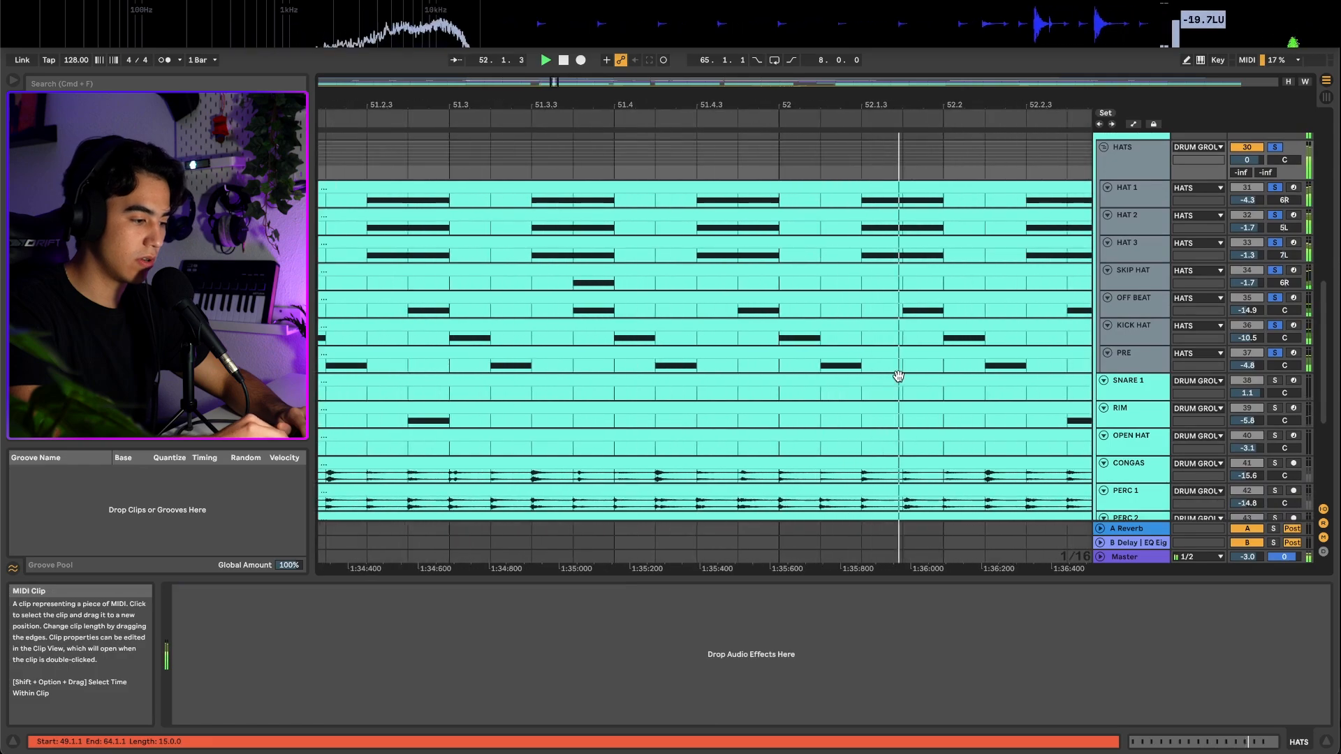
{"action": "scroll", "coordinate": [894, 381], "scroll_direction": "down", "scroll_amount": 8}
{"action": "scroll", "coordinate": [866, 387], "scroll_direction": "up", "scroll_amount": 1}
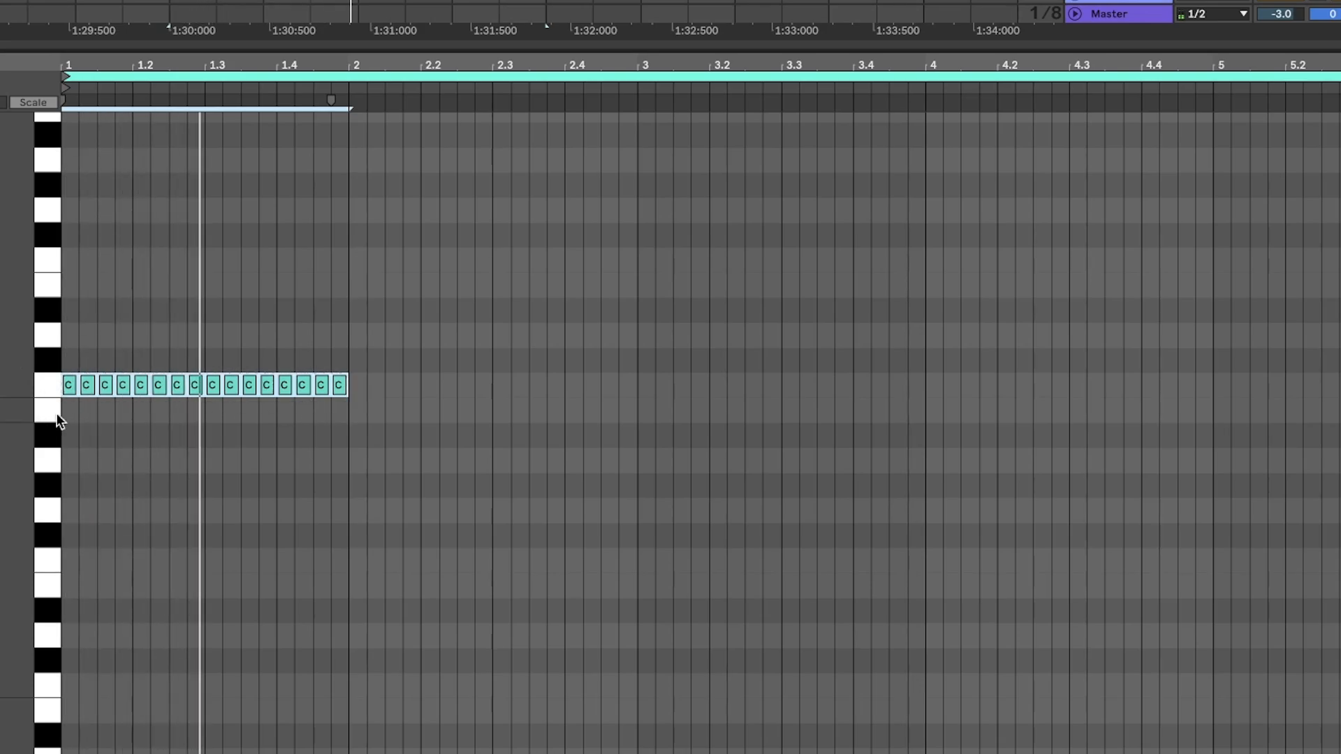
Lower the sixteenth-note pattern's first note two semitones, raise its third note one semitone, and delete all its notes.
{"action": "left_click", "coordinate": [80, 413]}
{"action": "left_click_drag", "start_coordinate": [70, 384], "coordinate": [69, 431]}
{"action": "left_click", "coordinate": [122, 394]}
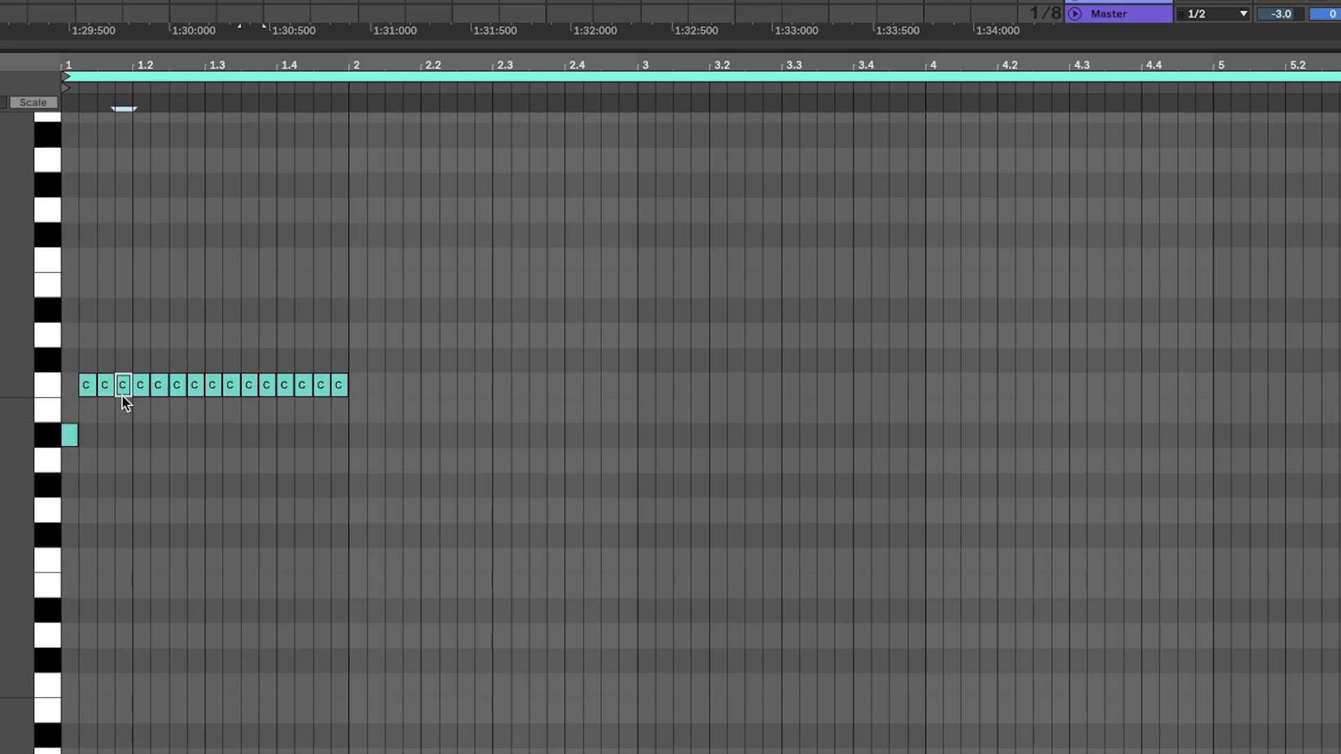
{"action": "key", "text": "Up"}
{"action": "left_click", "coordinate": [129, 447]}
{"action": "key", "text": "ctrl+a"}
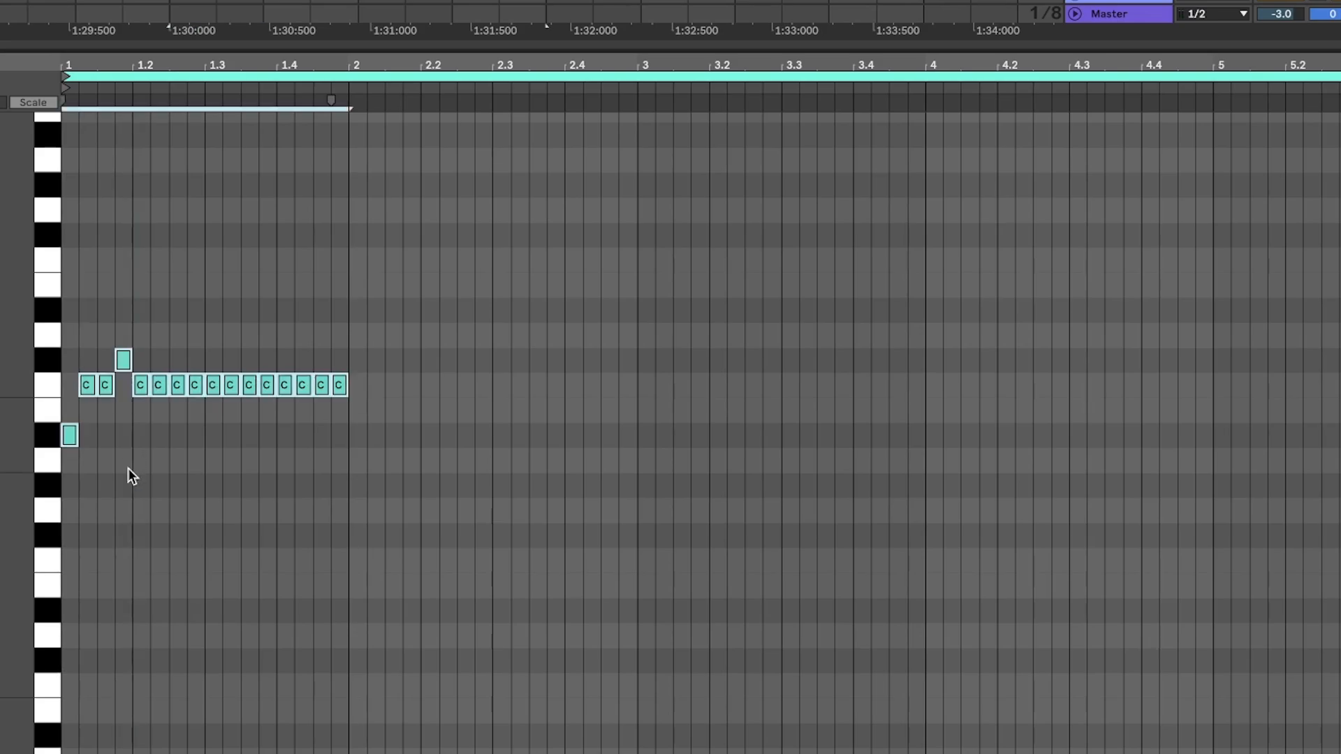
{"action": "key", "text": "Delete"}
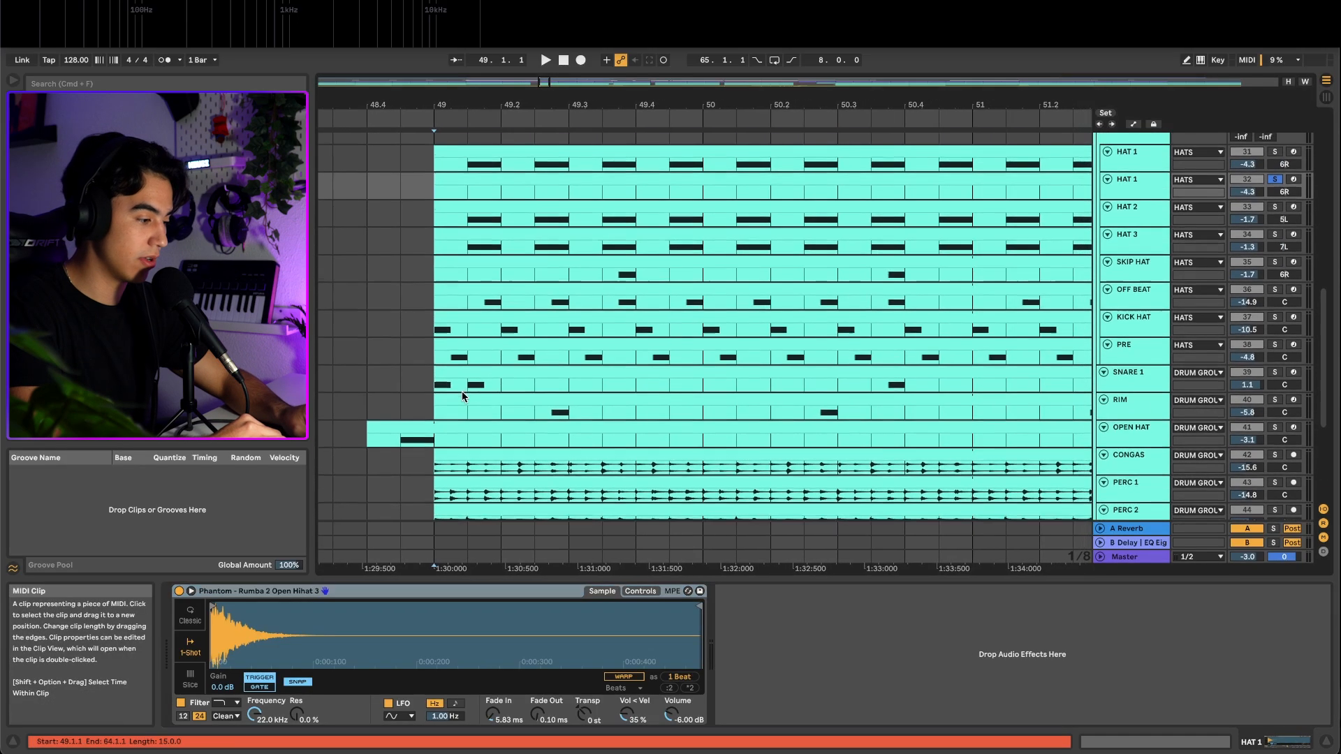
Highlight the KICK HAT pattern from 49.1.1 to 50.4.2.
{"action": "scroll", "coordinate": [426, 233], "scroll_direction": "up", "scroll_amount": 3}
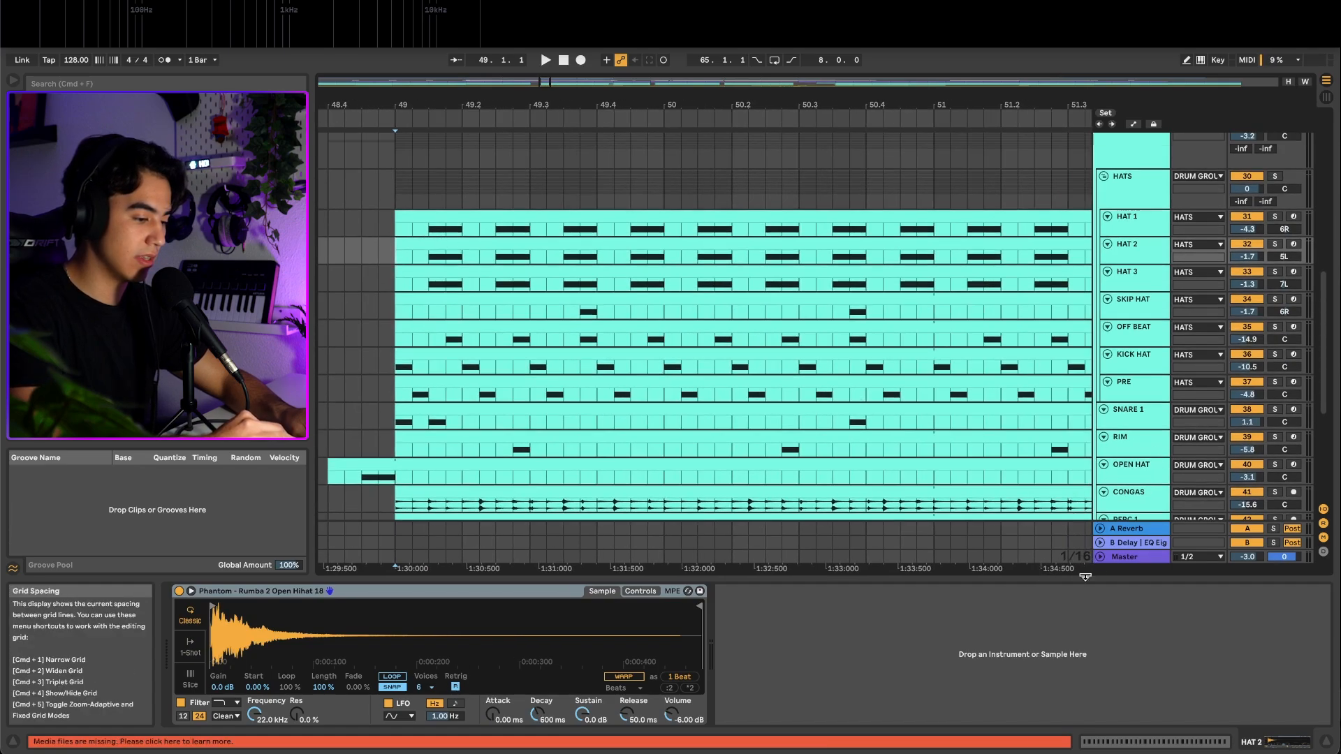
{"action": "left_click_drag", "start_coordinate": [398, 369], "coordinate": [887, 357]}
{"action": "scroll", "coordinate": [878, 364], "scroll_direction": "down", "scroll_amount": 3}
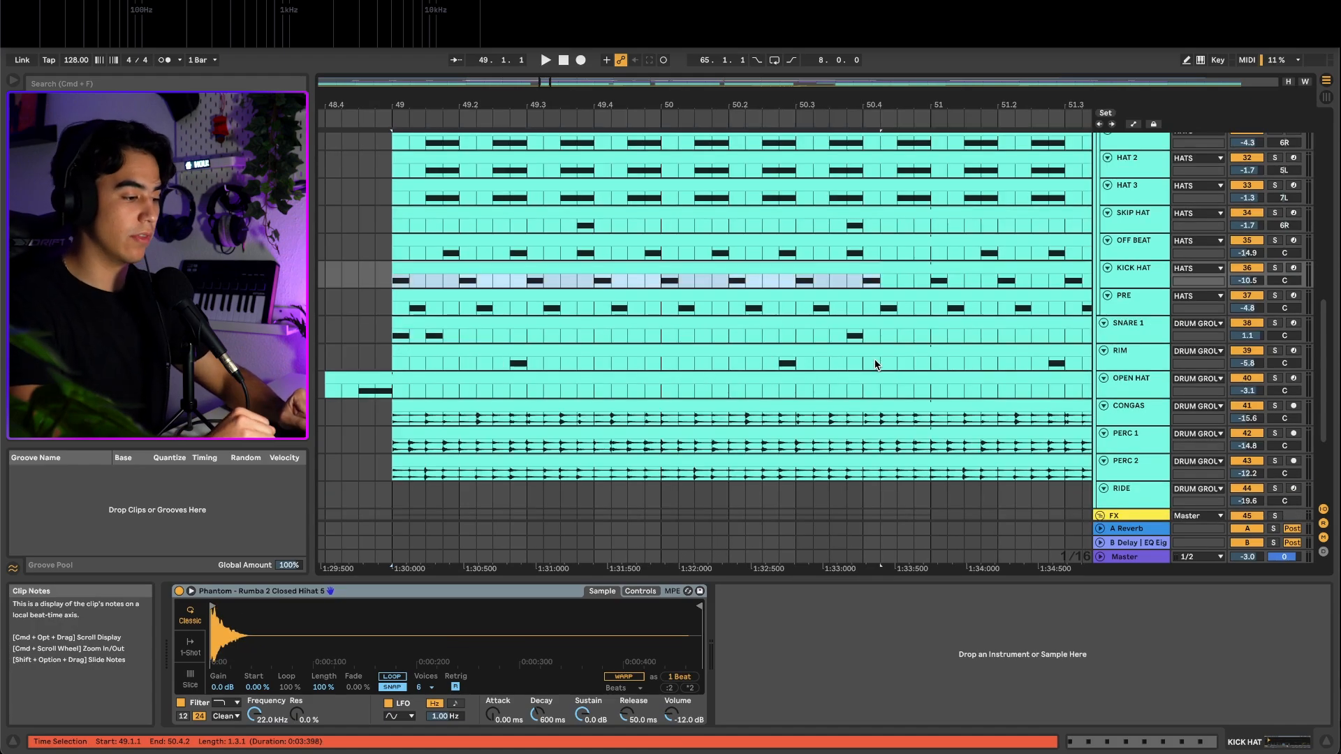
Solo SNARE 1 and RIM together, play them from bar 49 and follow how their hits interlock.
{"action": "left_click", "coordinate": [398, 338]}
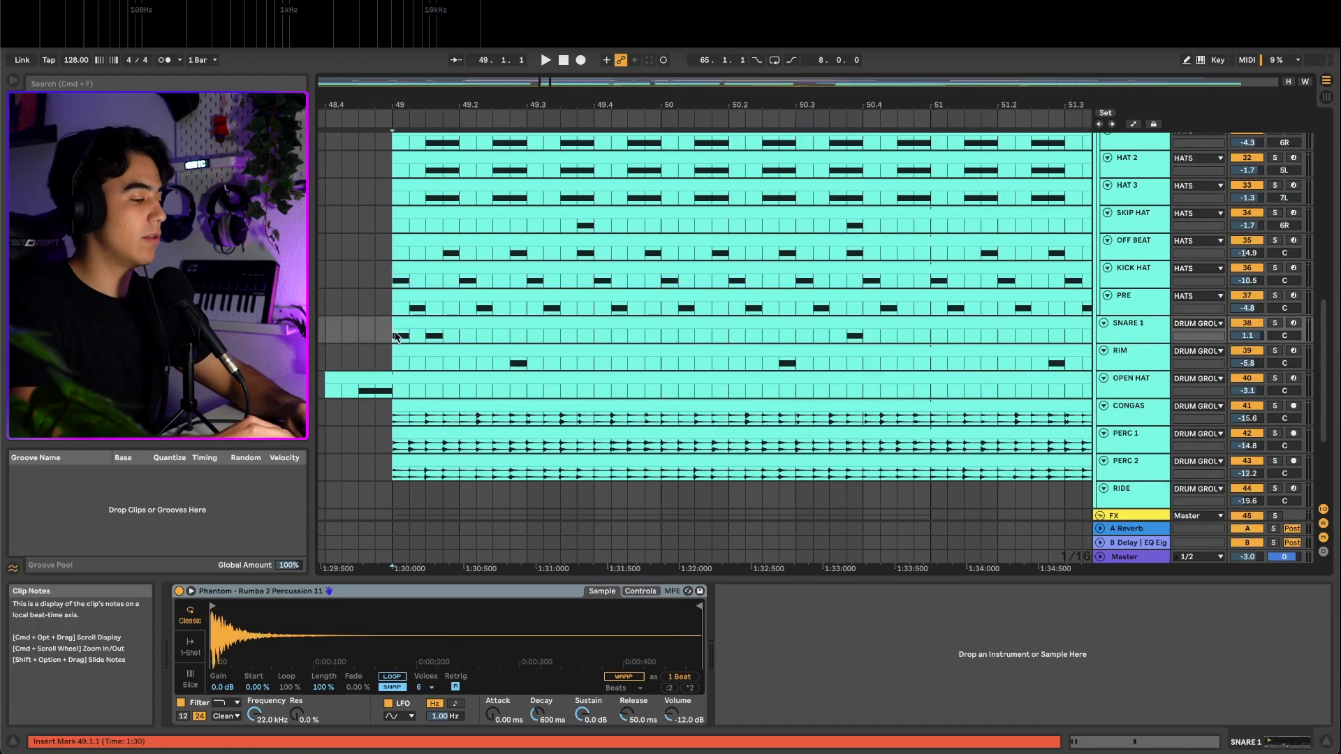
{"action": "scroll", "coordinate": [398, 338], "scroll_direction": "down", "scroll_amount": 3}
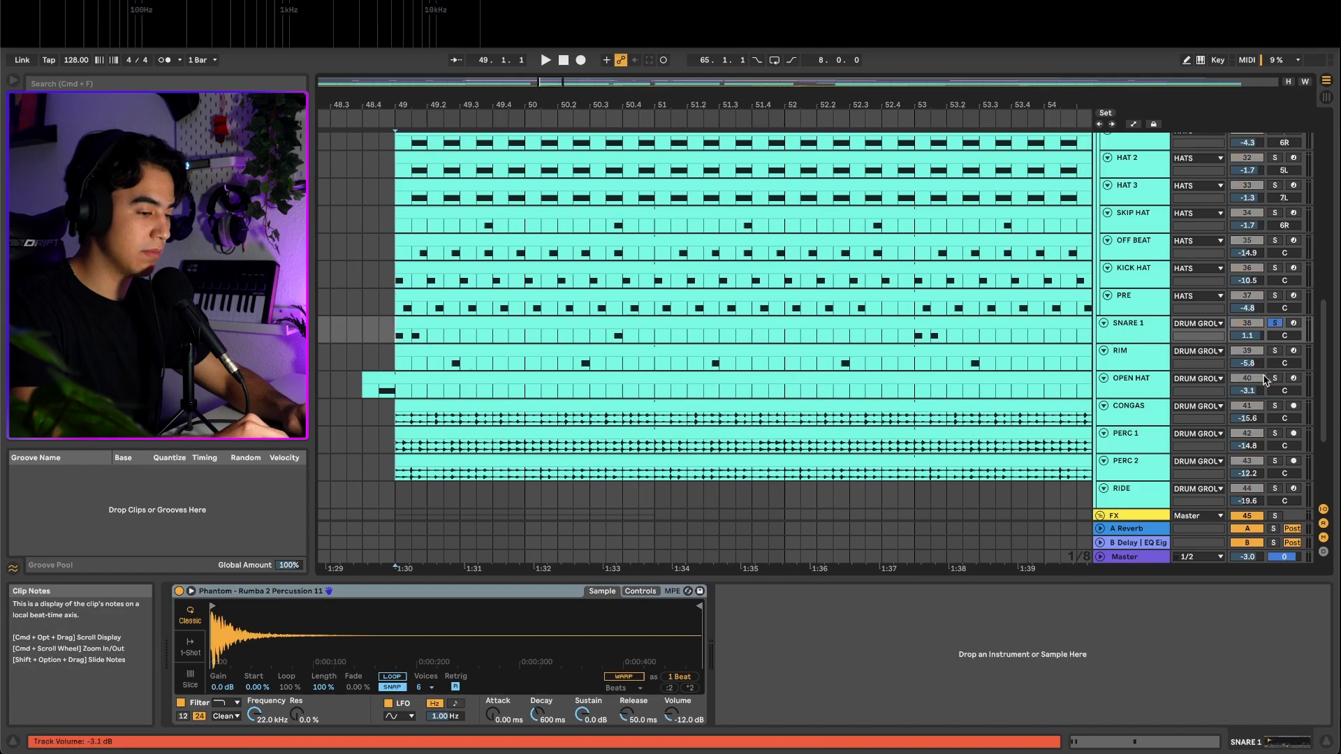
{"action": "left_click", "coordinate": [1274, 351]}
{"action": "scroll", "coordinate": [414, 328], "scroll_direction": "up", "scroll_amount": 3}
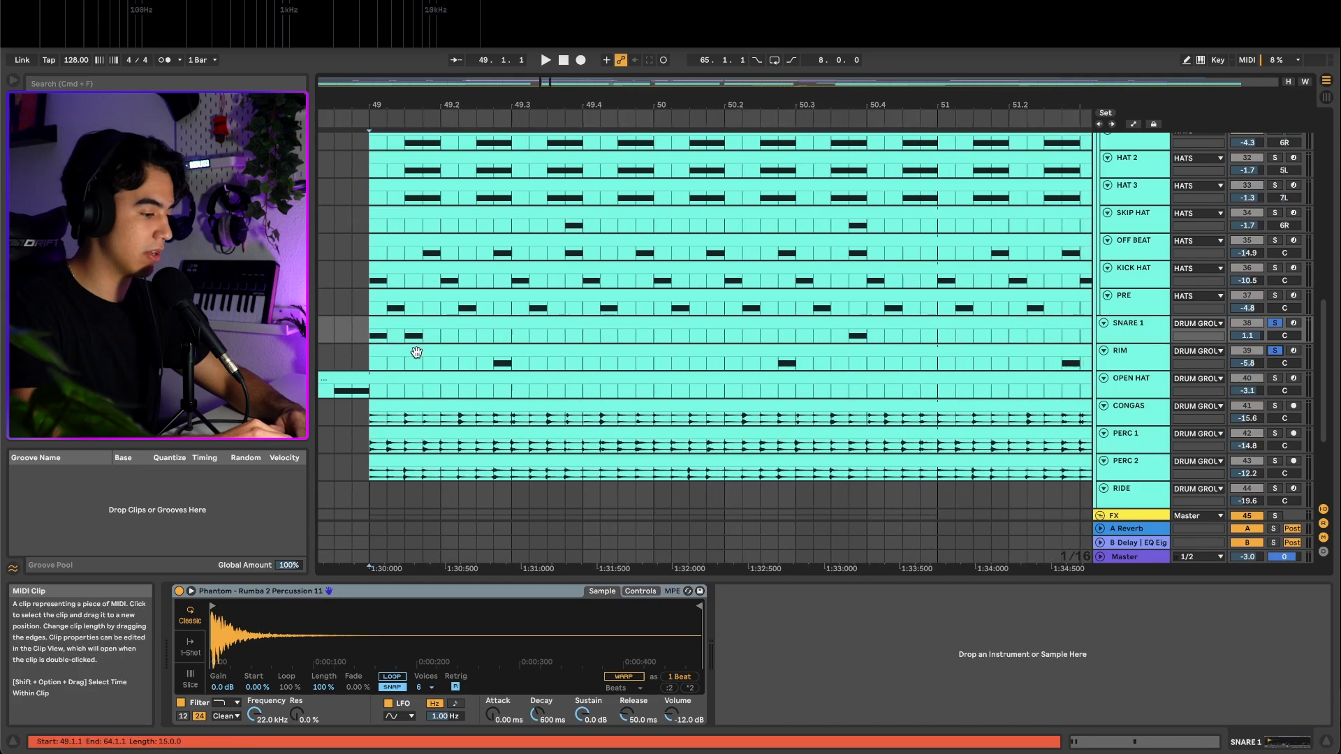
{"action": "scroll", "coordinate": [416, 352], "scroll_direction": "down", "scroll_amount": 1}
{"action": "key", "text": "space"}
{"action": "scroll", "coordinate": [513, 388], "scroll_direction": "up", "scroll_amount": 1}
{"action": "scroll", "coordinate": [512, 387], "scroll_direction": "right", "scroll_amount": 2}
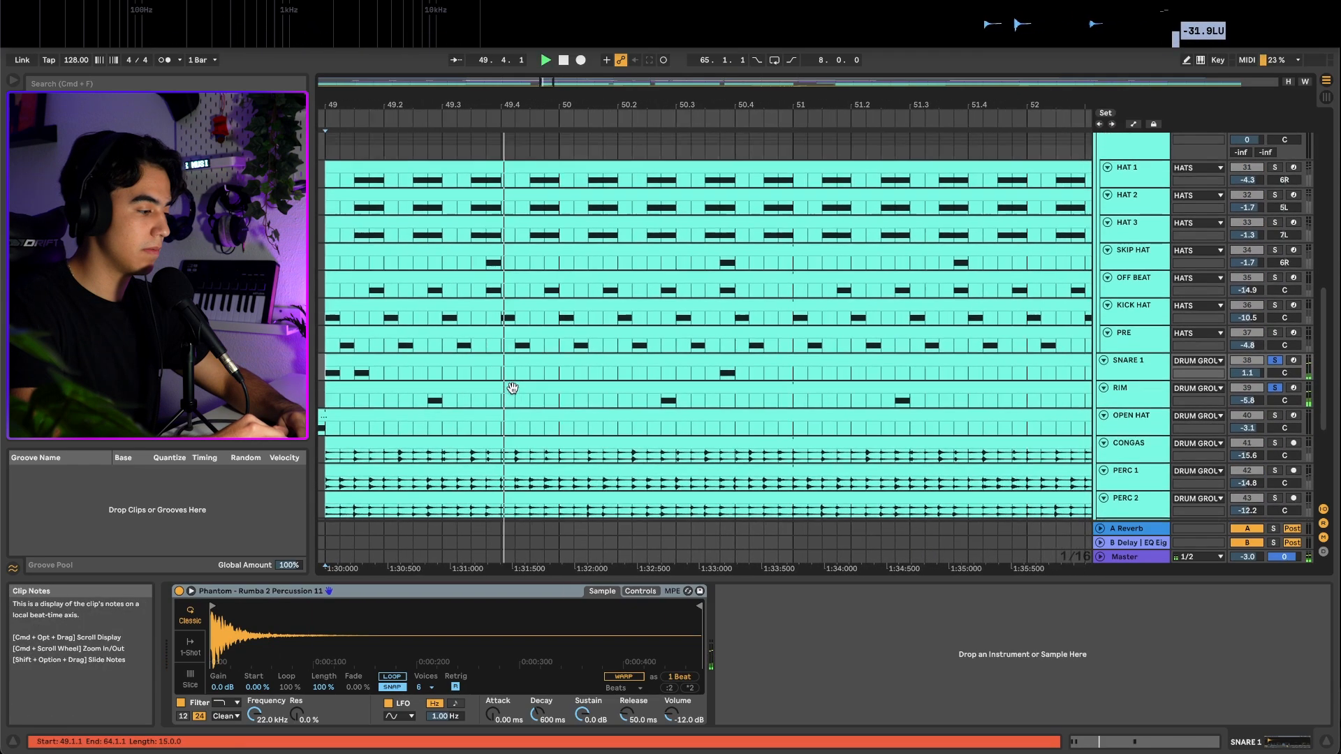
{"action": "scroll", "coordinate": [513, 388], "scroll_direction": "right", "scroll_amount": 2}
{"action": "scroll", "coordinate": [513, 388], "scroll_direction": "down", "scroll_amount": 1}
{"action": "scroll", "coordinate": [670, 390], "scroll_direction": "right", "scroll_amount": 2}
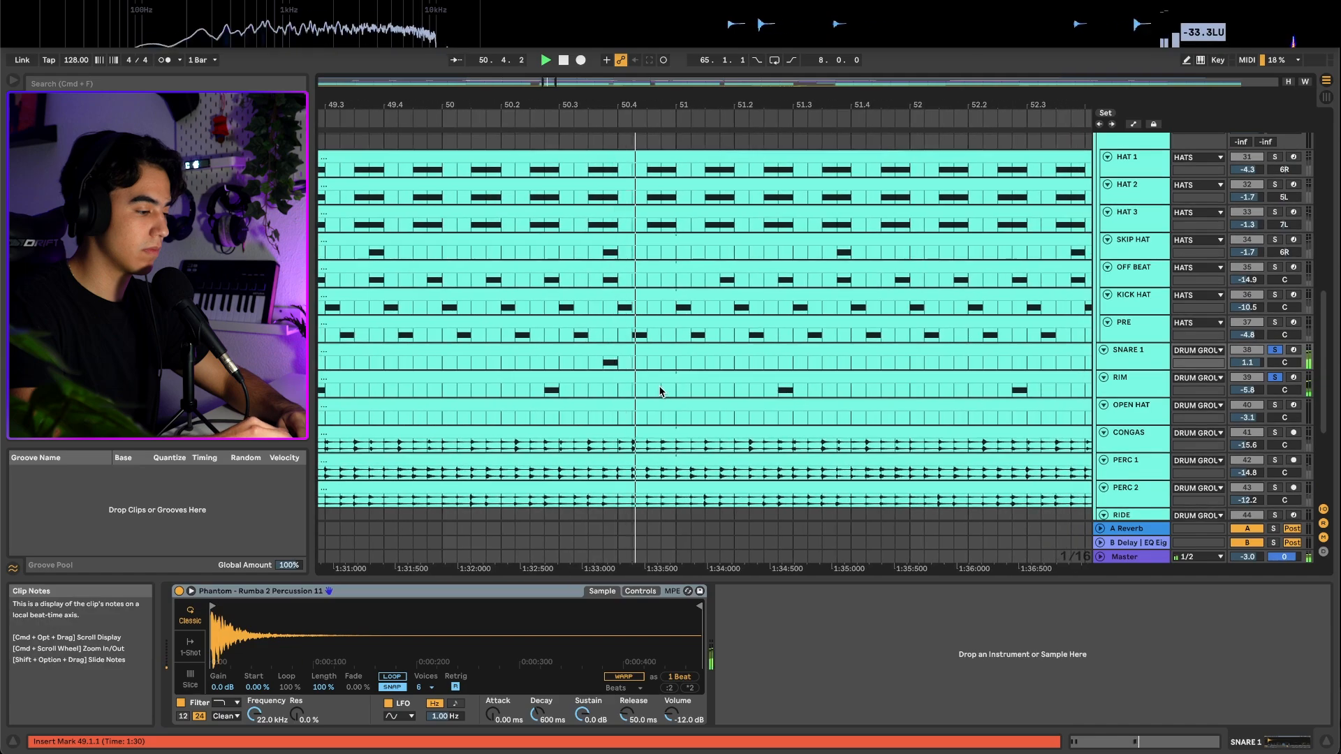
Solo the HATS group together with SNARE 1 and RIM, and play the combination from bar 49.
{"action": "scroll", "coordinate": [660, 391], "scroll_direction": "down", "scroll_amount": 2}
{"action": "scroll", "coordinate": [660, 392], "scroll_direction": "up", "scroll_amount": 2}
{"action": "left_click", "coordinate": [1135, 185]}
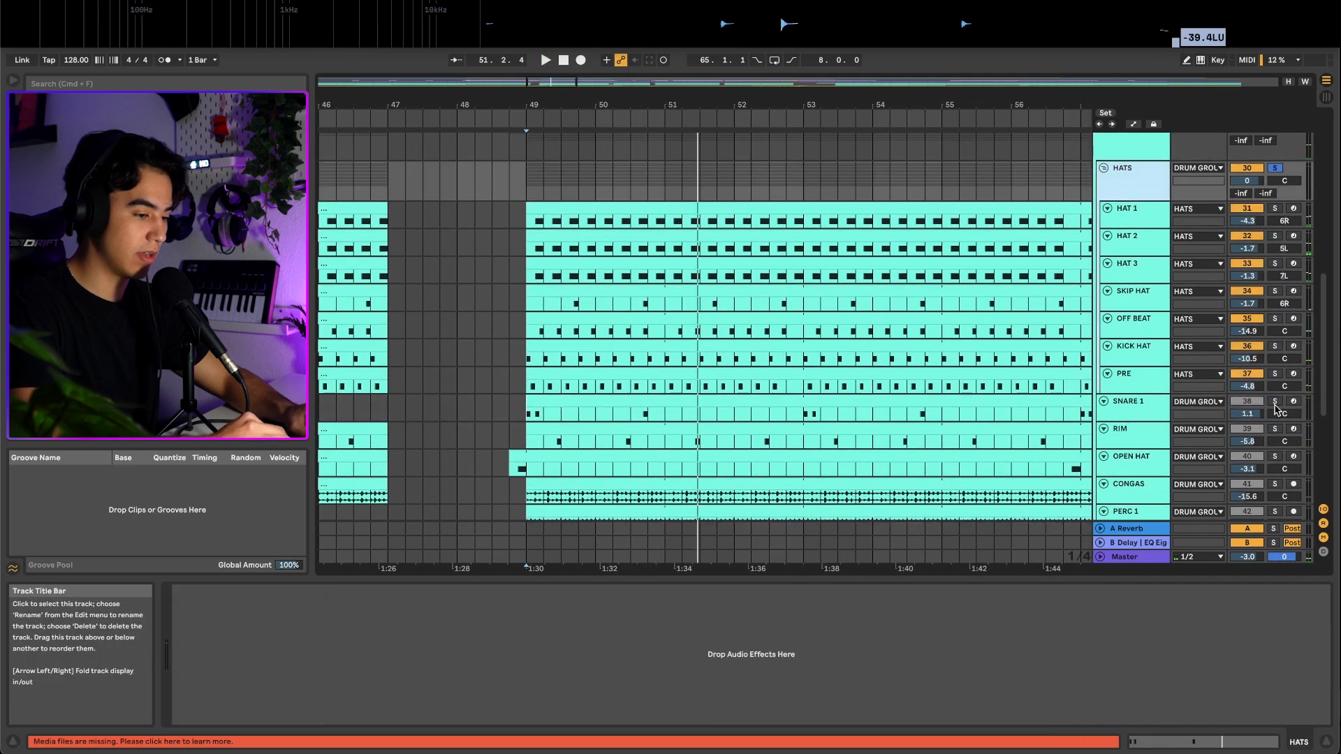
{"action": "left_click", "coordinate": [1275, 403], "text": "super"}
{"action": "left_click", "coordinate": [1275, 429], "text": "super"}
{"action": "key", "text": "space"}
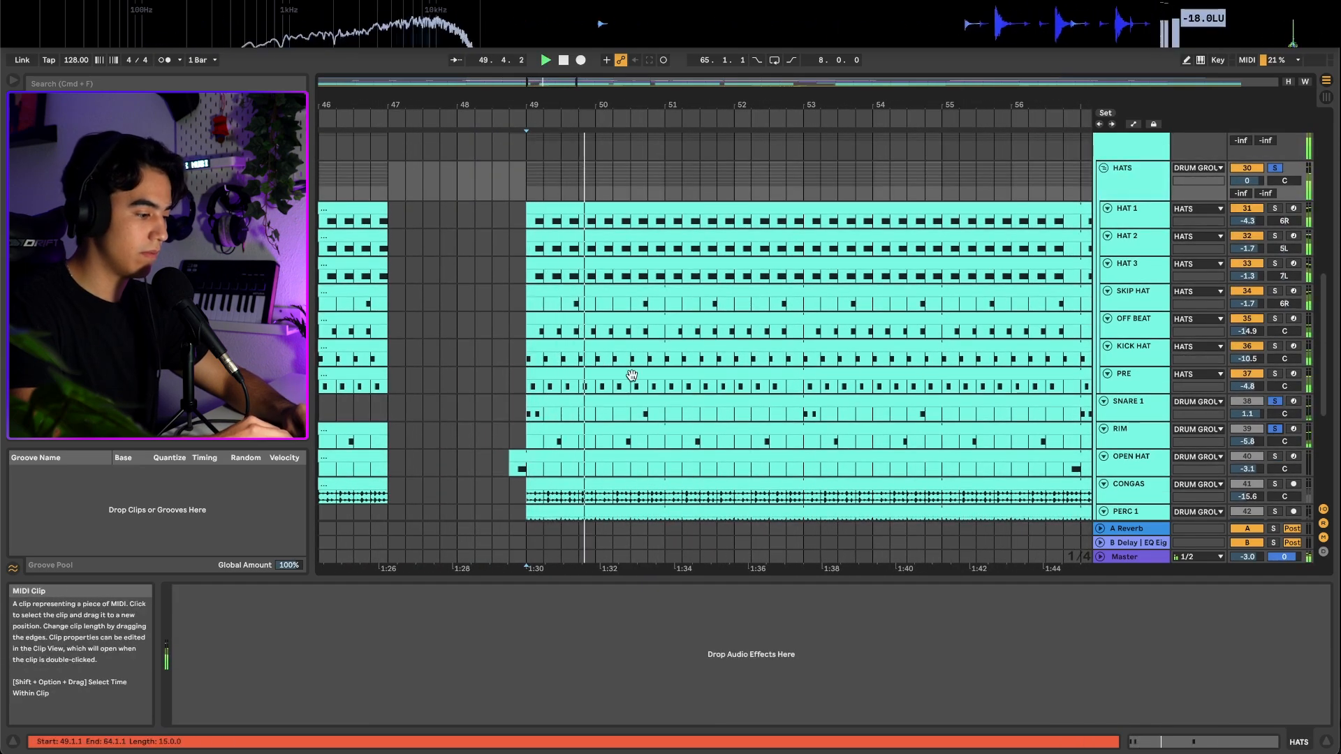
{"action": "scroll", "coordinate": [631, 375], "scroll_direction": "down", "scroll_amount": 1}
{"action": "scroll", "coordinate": [632, 376], "scroll_direction": "right", "scroll_amount": 1}
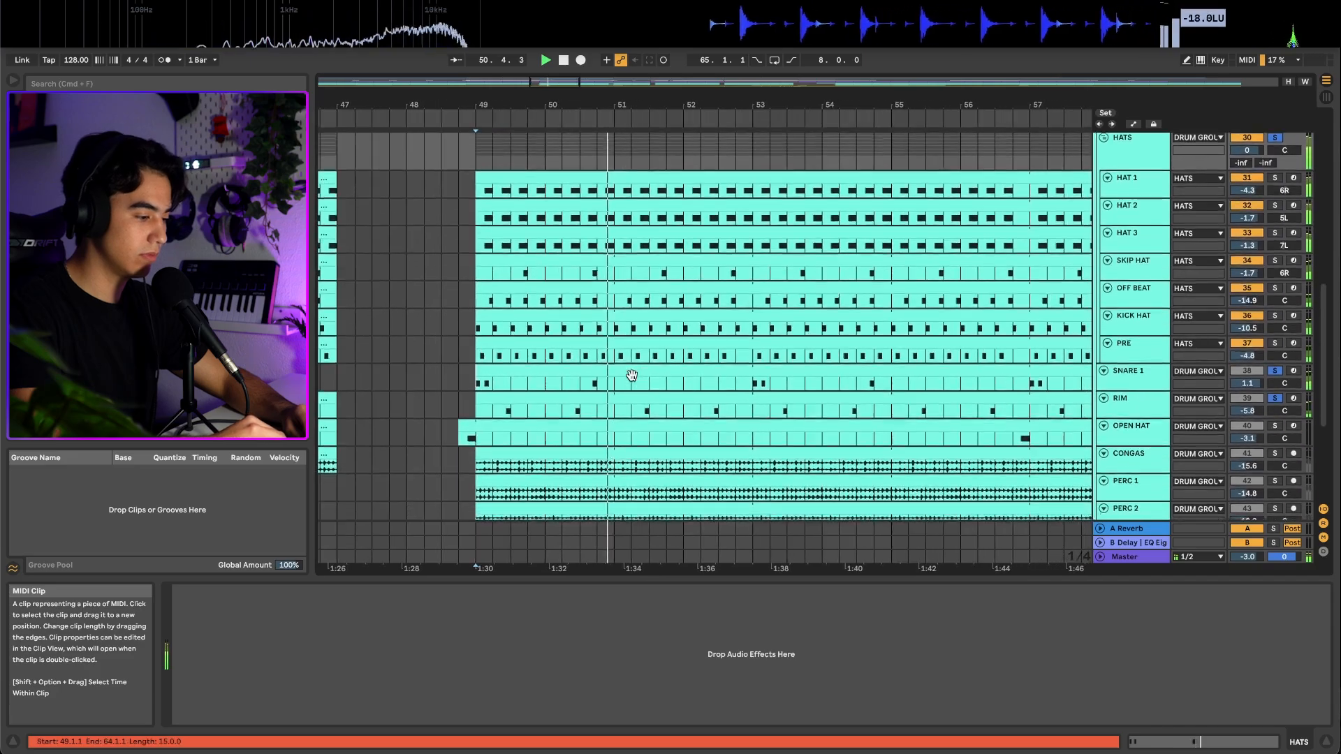
{"action": "scroll", "coordinate": [631, 375], "scroll_direction": "down", "scroll_amount": 1}
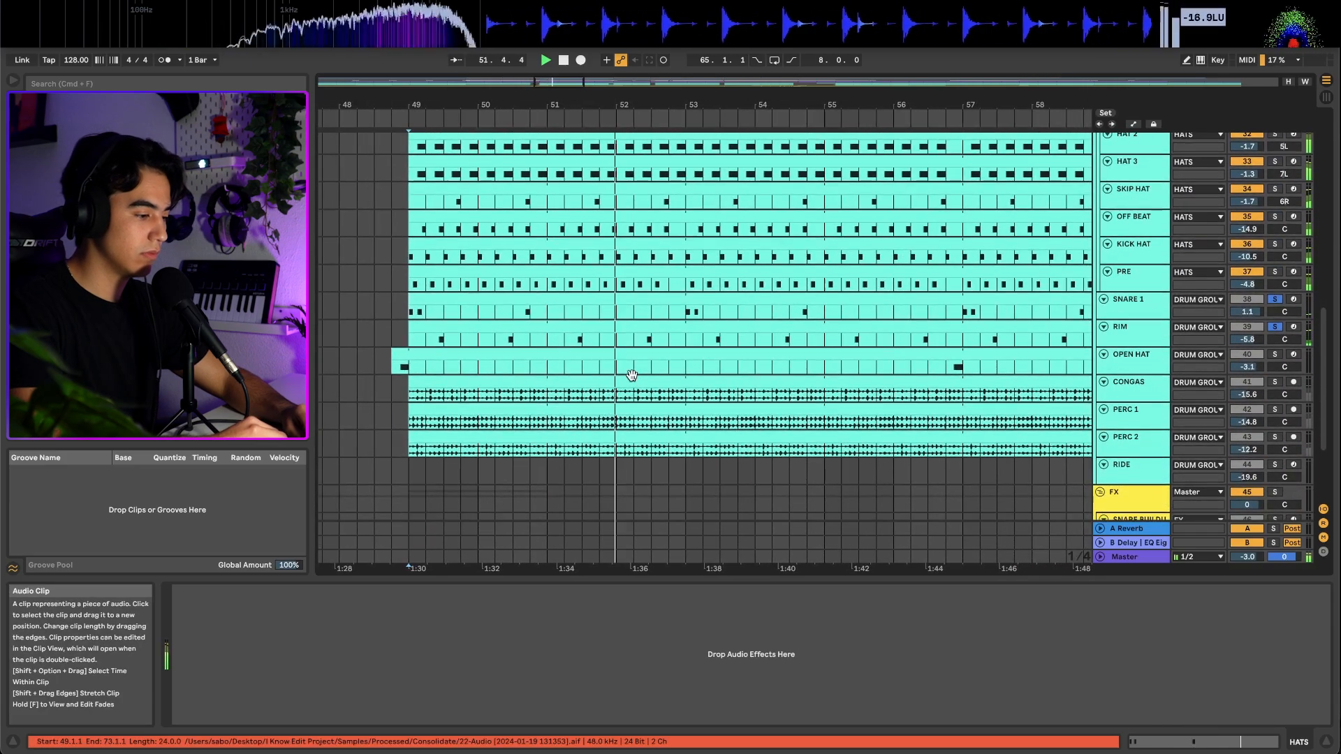
{"action": "scroll", "coordinate": [632, 376], "scroll_direction": "up", "scroll_amount": 1}
{"action": "scroll", "coordinate": [631, 376], "scroll_direction": "right", "scroll_amount": 1}
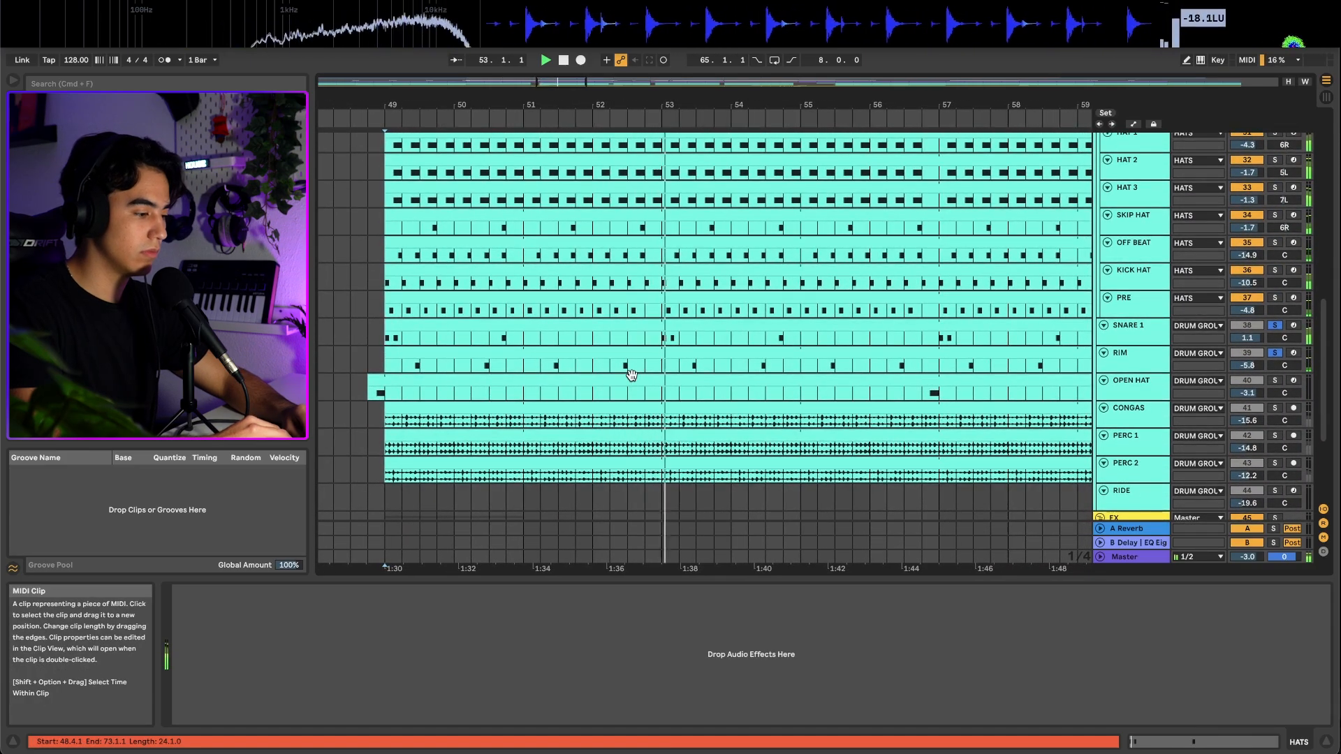
{"action": "scroll", "coordinate": [632, 376], "scroll_direction": "down", "scroll_amount": 2}
{"action": "scroll", "coordinate": [632, 376], "scroll_direction": "left", "scroll_amount": 1}
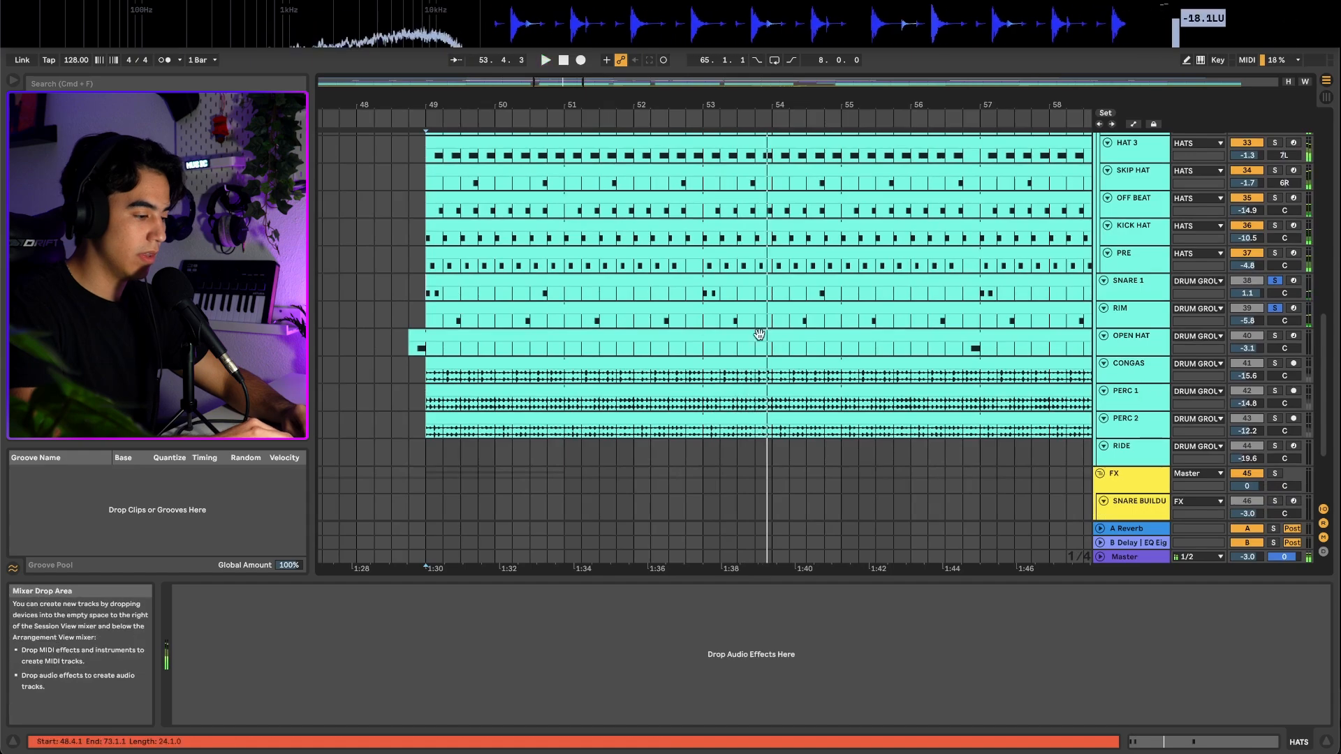
Select and solo the CONGAS loop, and point out the programmed drum clips from OPEN HAT up to HAT 1.
{"action": "left_click", "coordinate": [653, 376]}
{"action": "scroll", "coordinate": [653, 378], "scroll_direction": "up", "scroll_amount": 1}
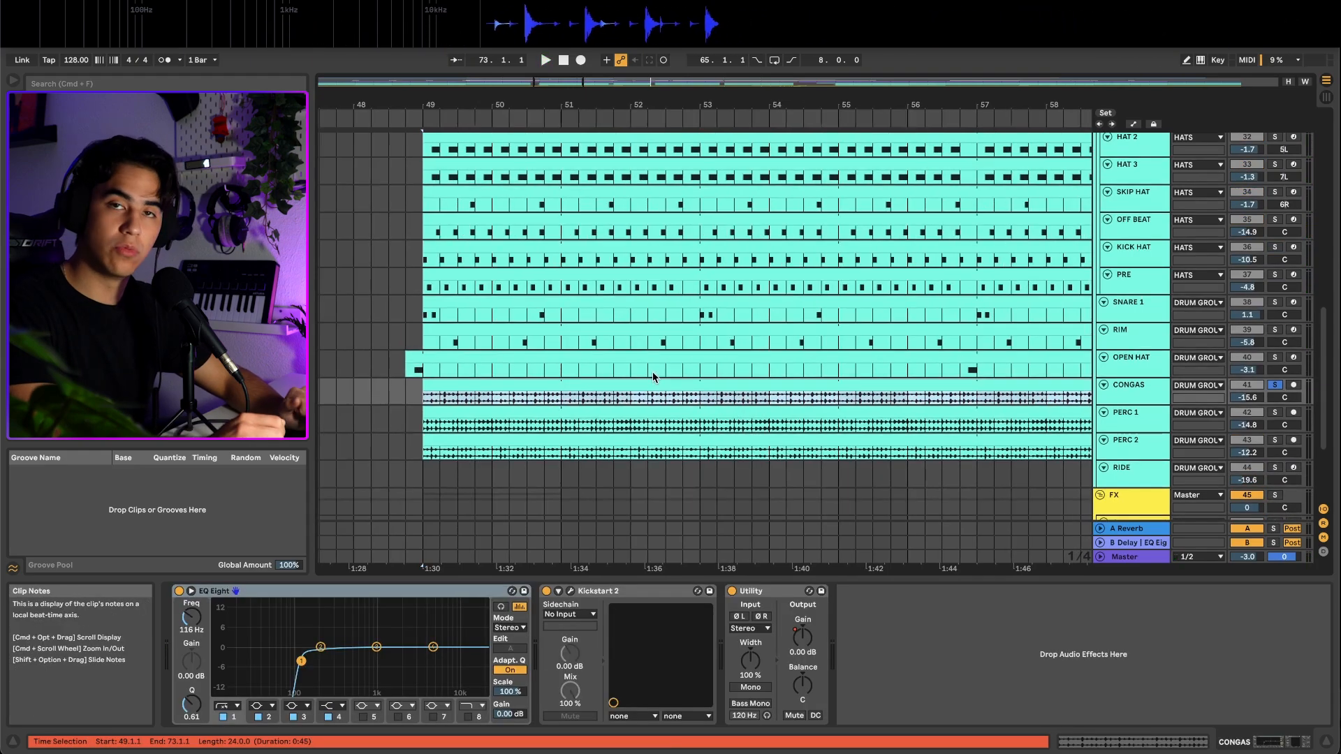
{"action": "scroll", "coordinate": [485, 308], "scroll_direction": "up", "scroll_amount": 3}
{"action": "scroll", "coordinate": [484, 308], "scroll_direction": "left", "scroll_amount": 1}
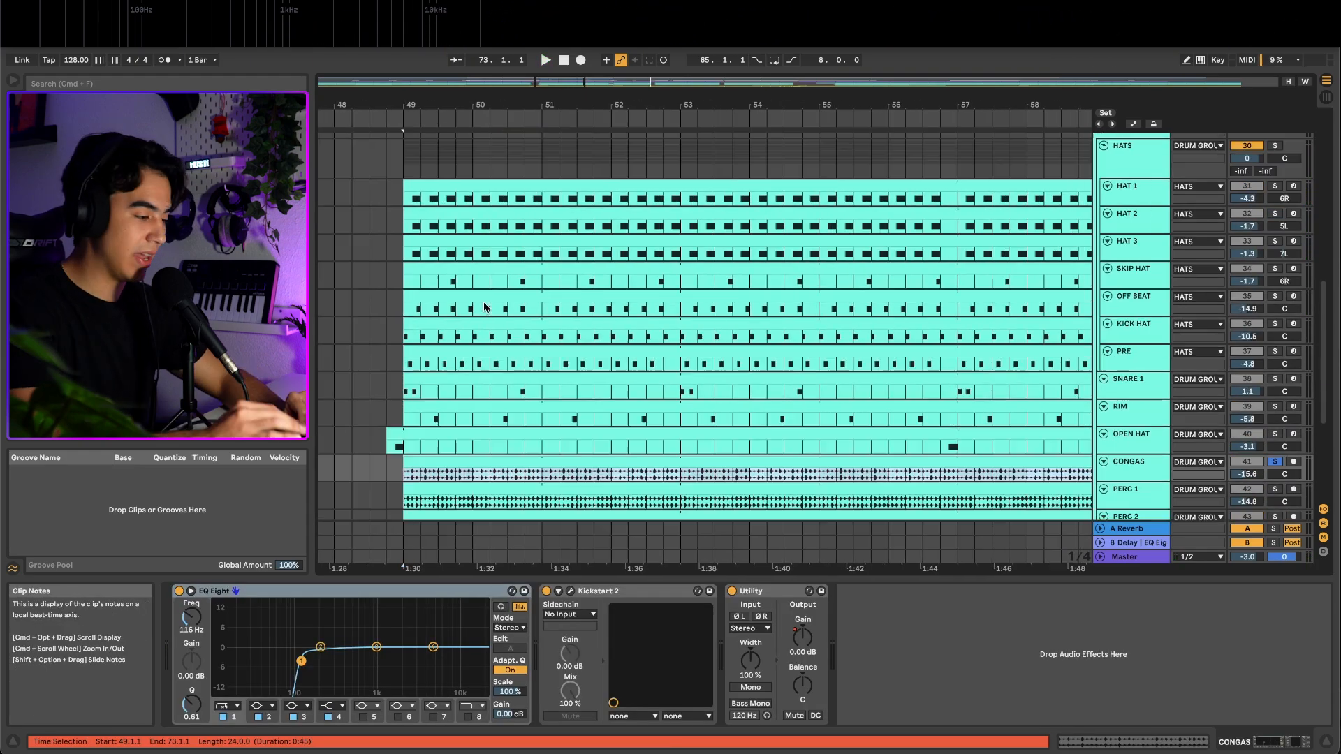
{"action": "left_click", "coordinate": [695, 447]}
{"action": "left_click_drag", "start_coordinate": [680, 447], "coordinate": [403, 203]}
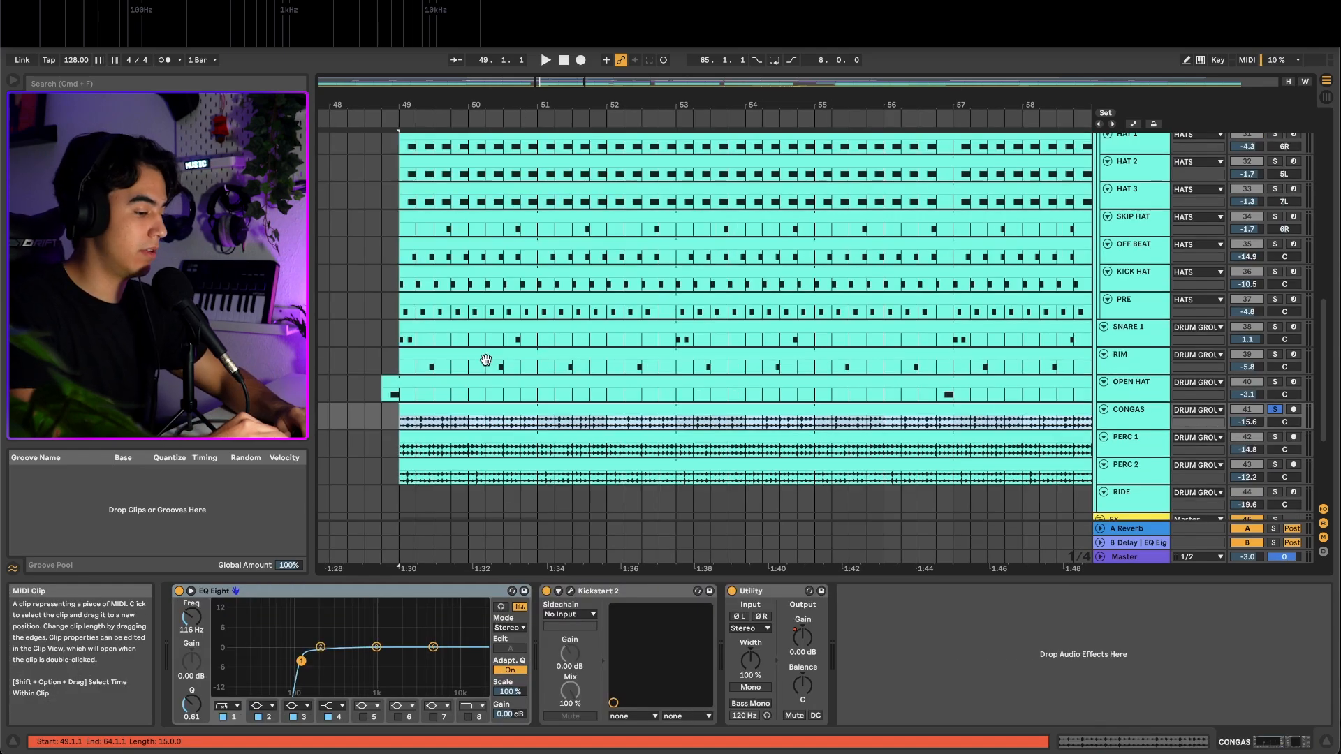
Audition the soloed CONGAS loop and inspect its Kickstart 2 sidechain settings.
{"action": "scroll", "coordinate": [486, 360], "scroll_direction": "down", "scroll_amount": 3}
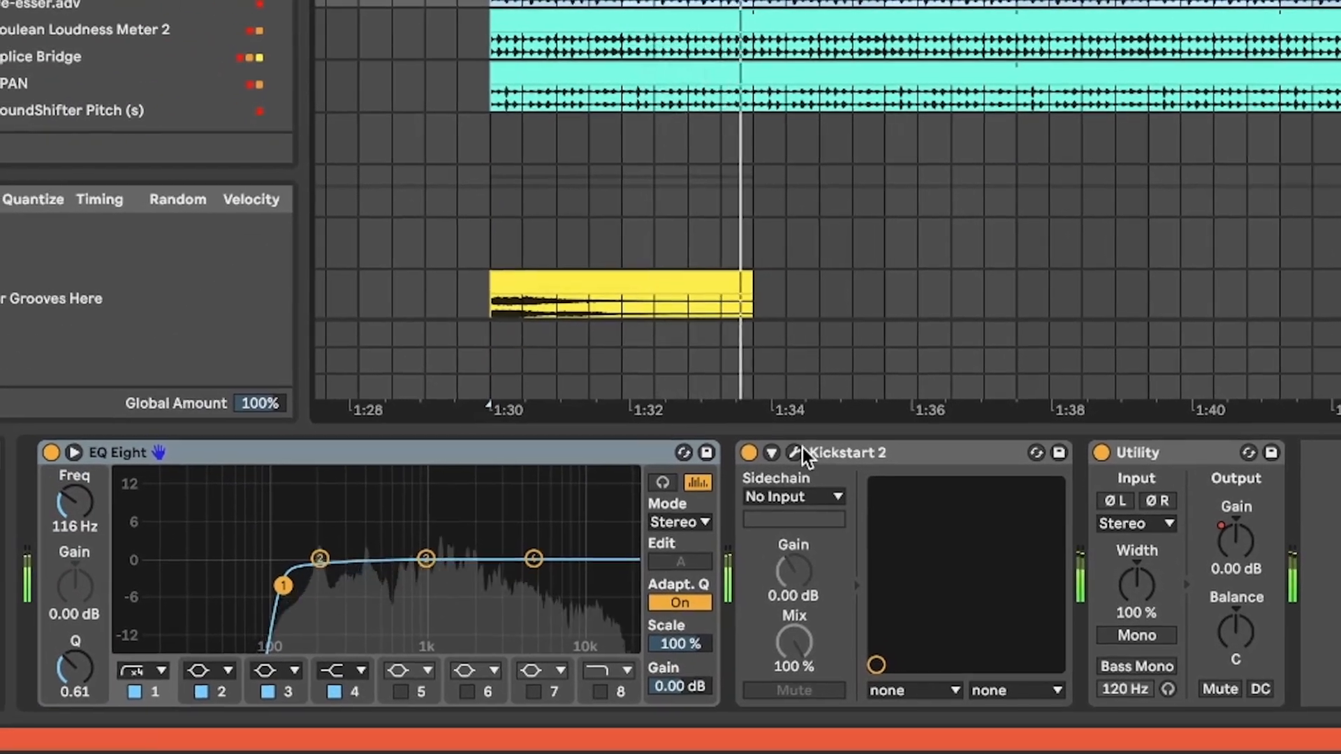
{"action": "left_click", "coordinate": [799, 451]}
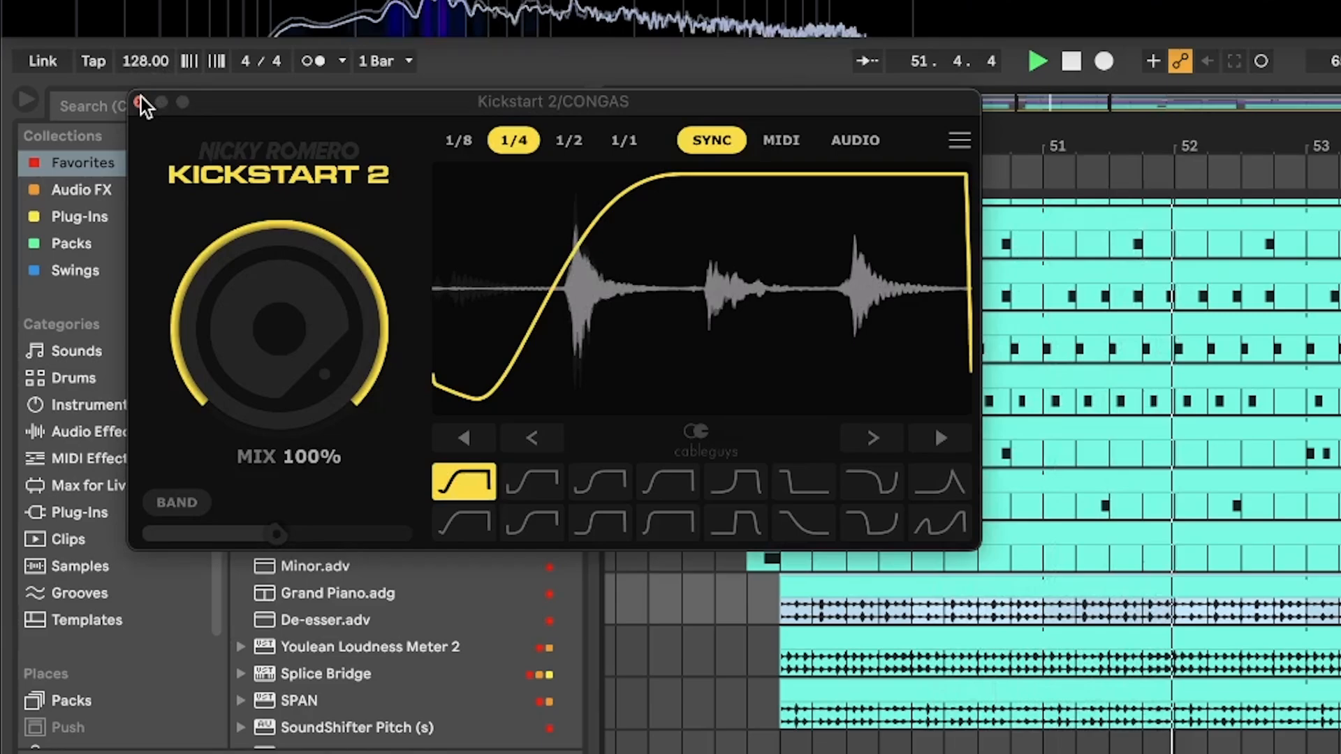
{"action": "left_click", "coordinate": [139, 101]}
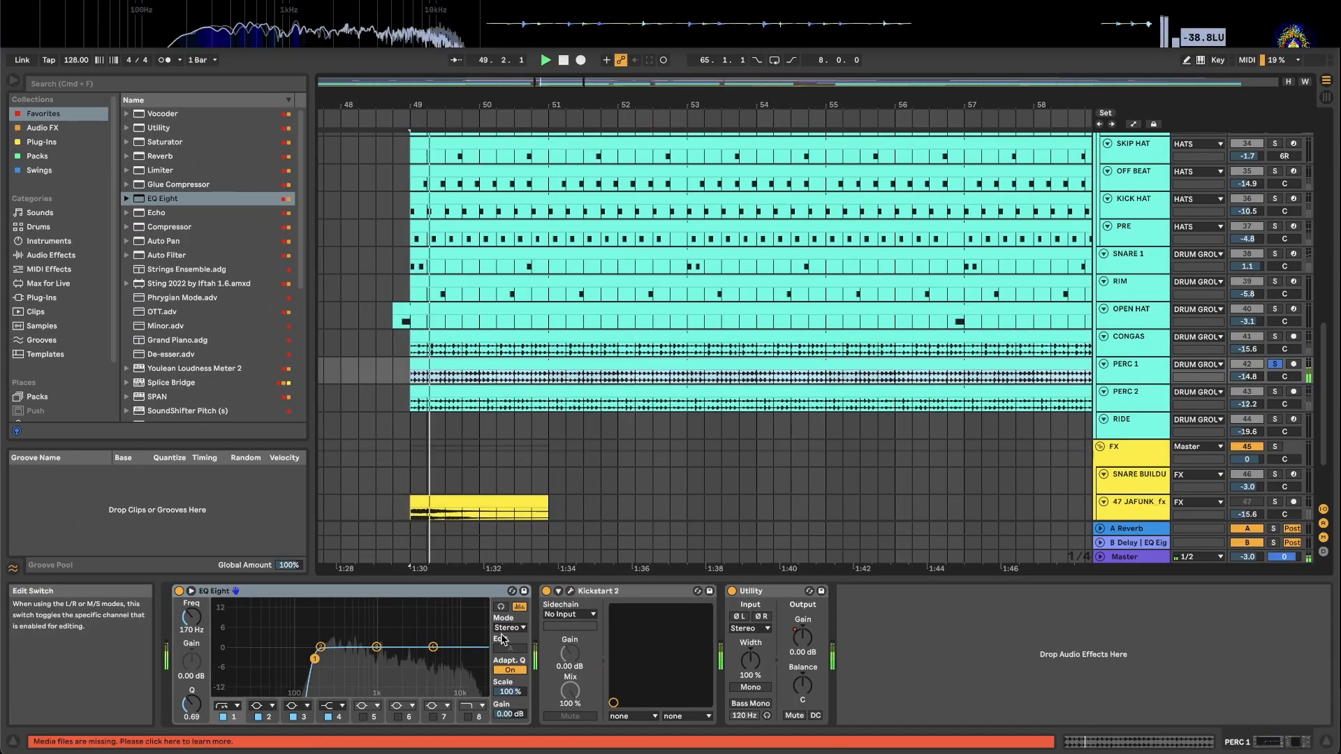
Inspect the Kickstart 2 settings on PERC 1 while it plays soloed, and stop playback.
{"action": "left_click", "coordinate": [571, 592]}
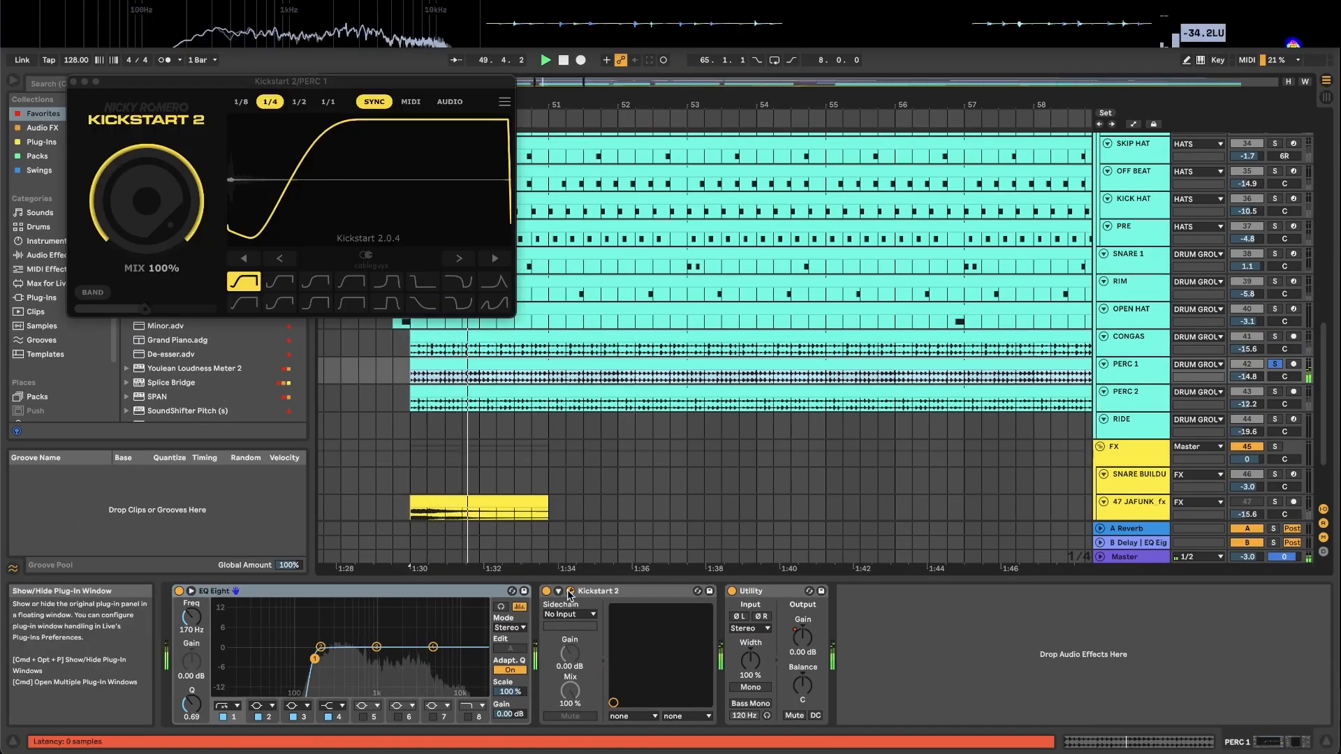
{"action": "left_click", "coordinate": [73, 83]}
{"action": "key", "text": "space"}
Select the PERC 2 loop and play it soloed from bar 49.
{"action": "left_click", "coordinate": [505, 391]}
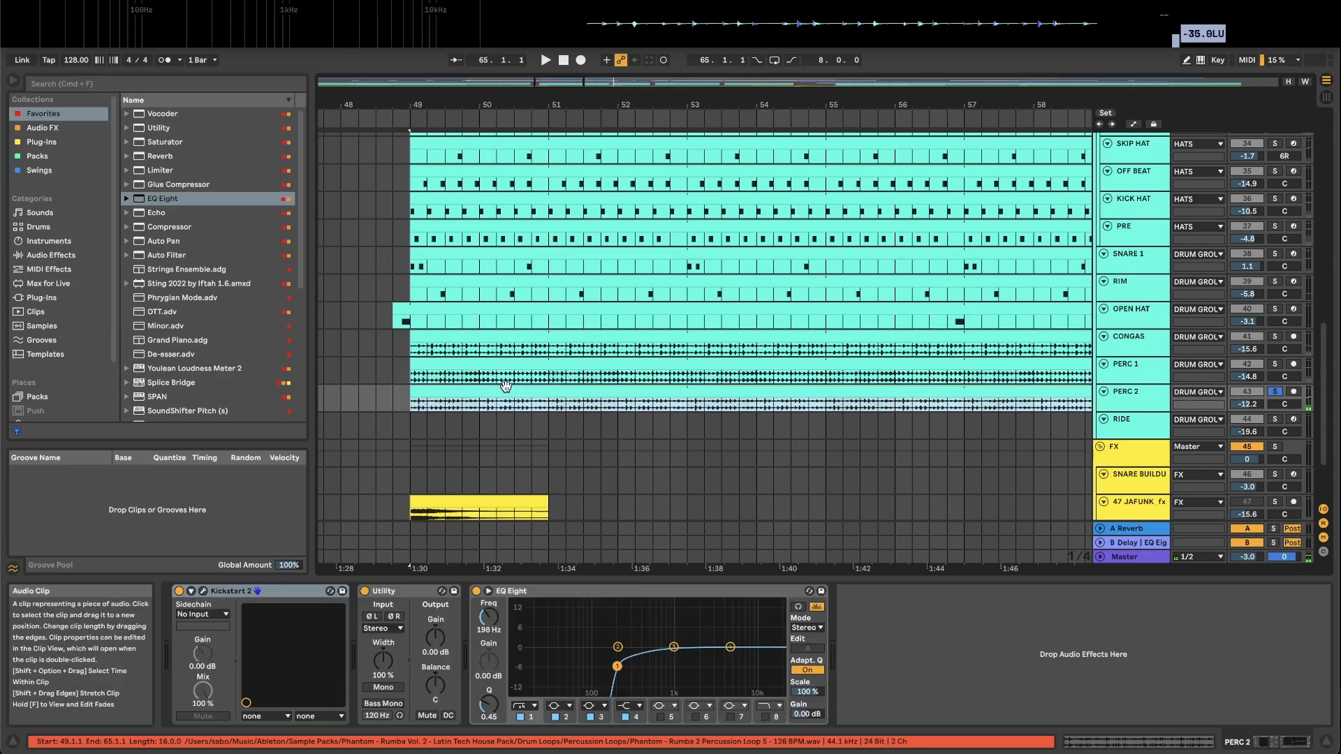
{"action": "key", "text": "space"}
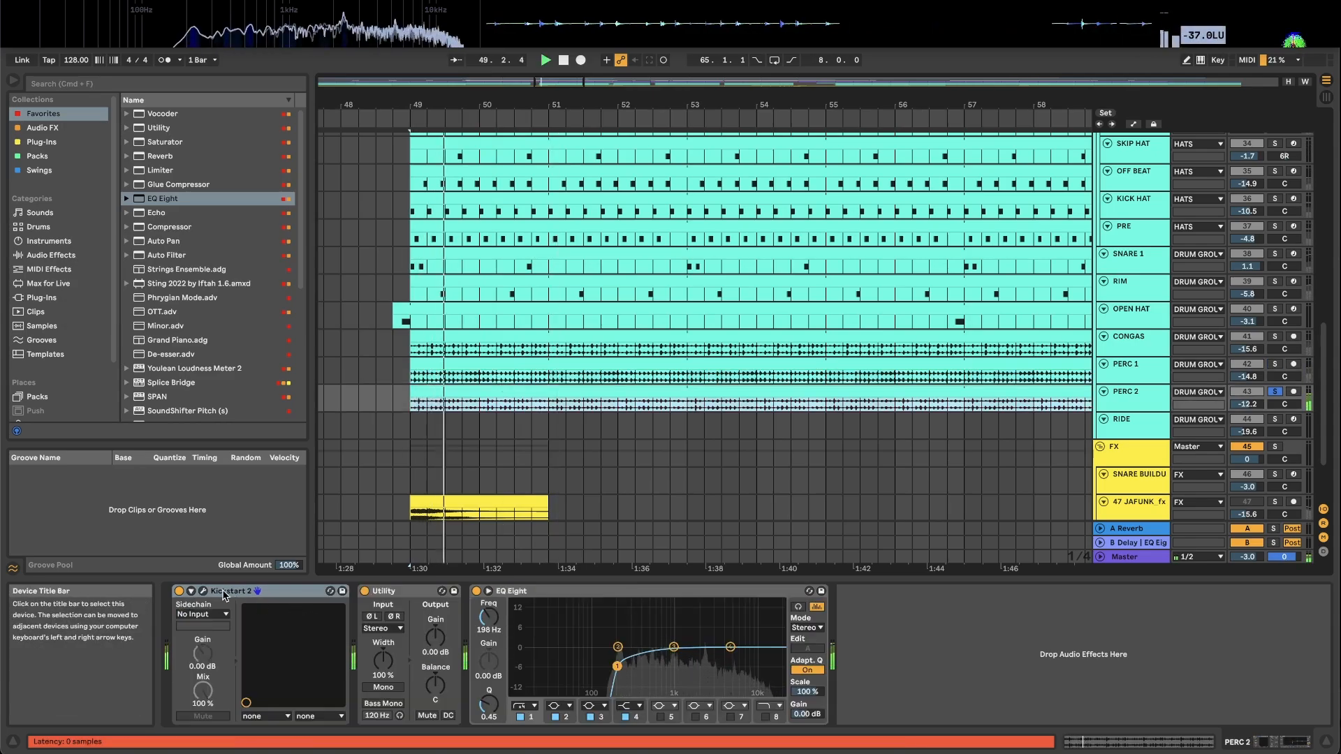
{"action": "scroll", "coordinate": [591, 412], "scroll_direction": "up", "scroll_amount": 1}
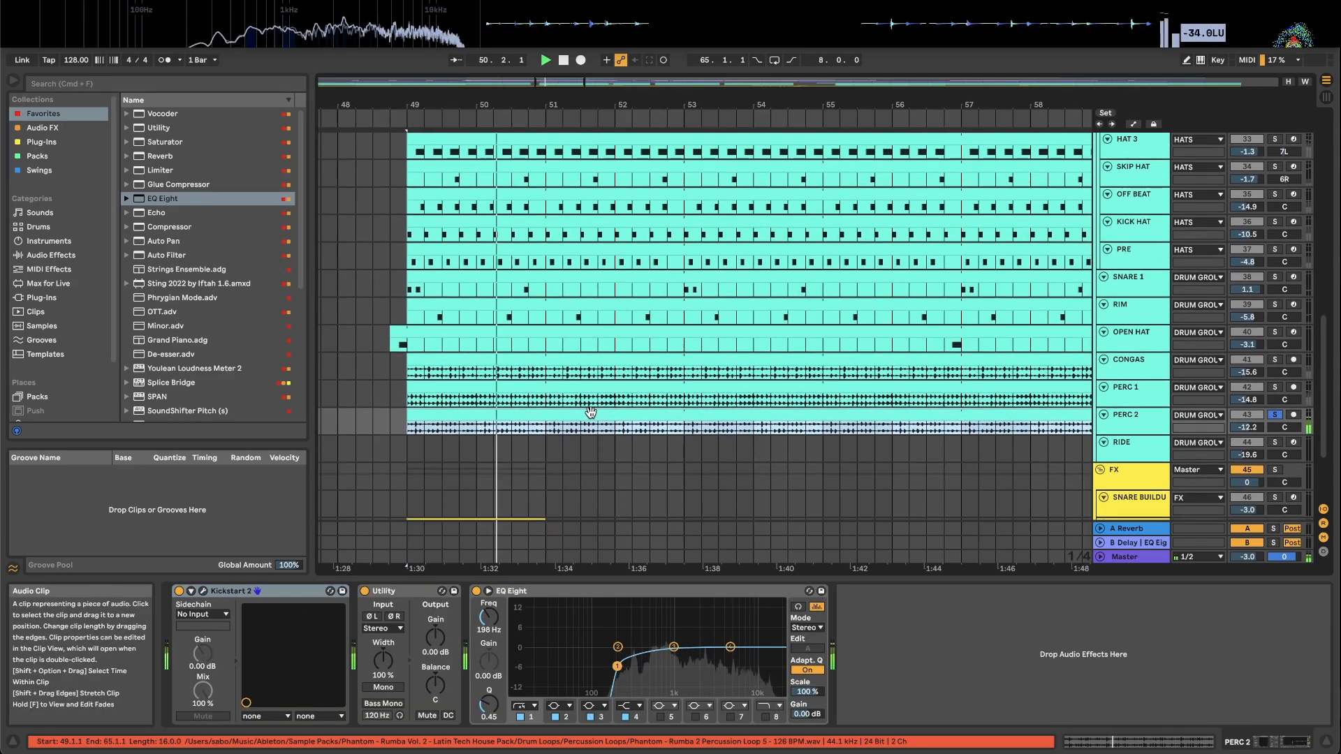
Select the CONGAS, PERC 1 and PERC 2 tracks together and examine how their waveforms line up around bar 52.
{"action": "left_click", "coordinate": [1125, 364], "text": "shift"}
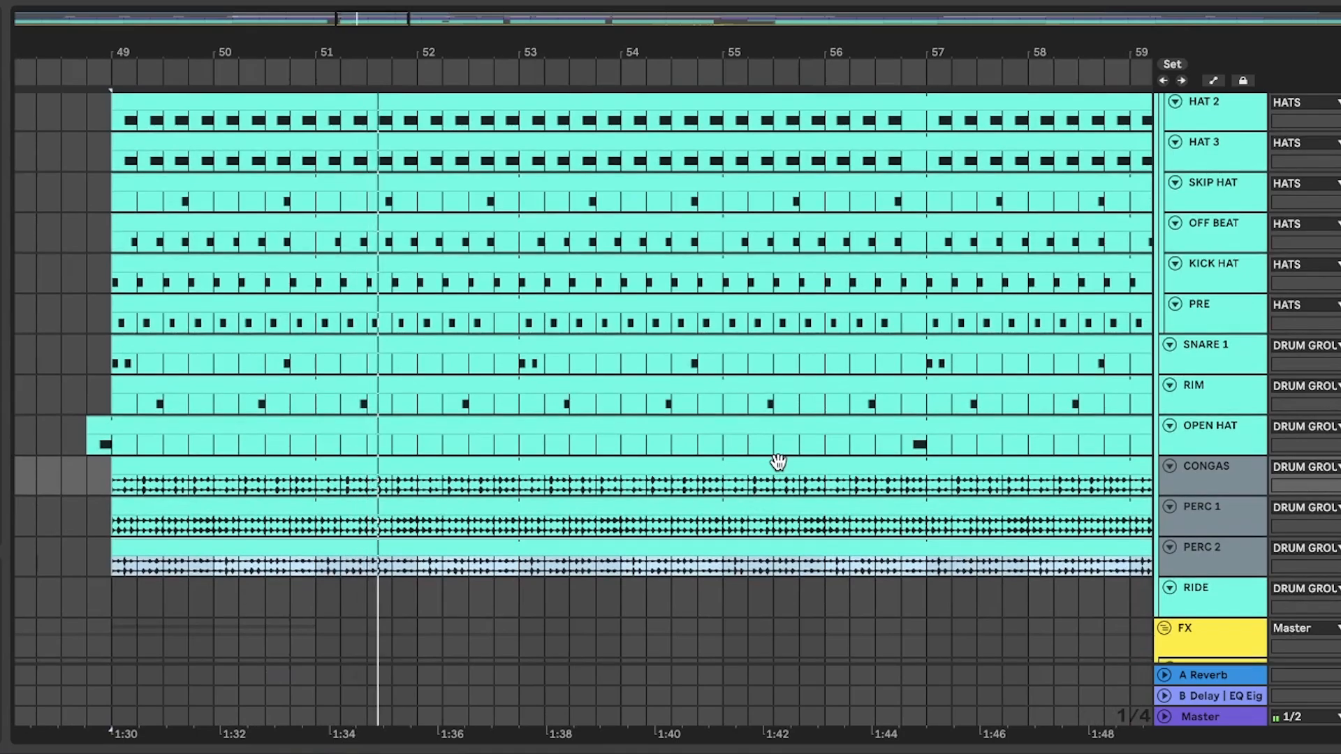
{"action": "scroll", "coordinate": [453, 496], "scroll_direction": "up", "scroll_amount": 10}
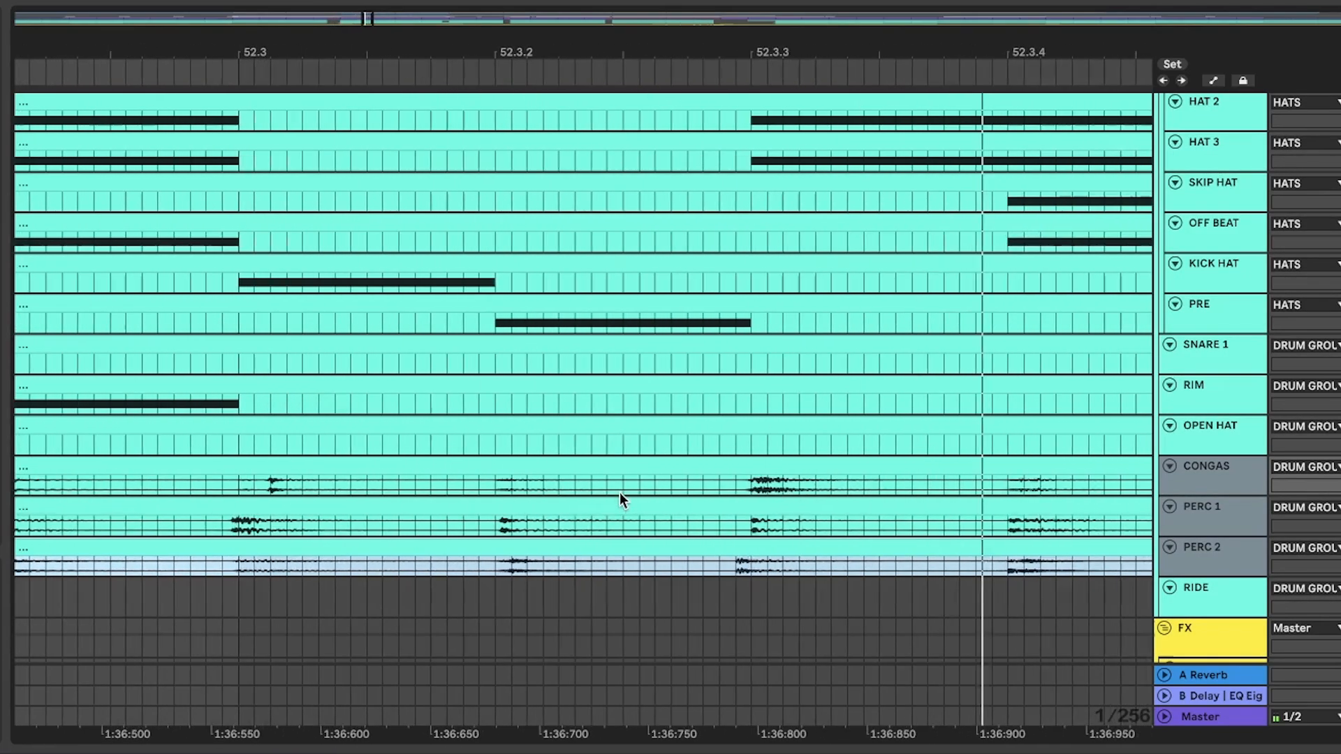
Play the soloed DRUM GROUP from bar 49 to hear all the hat and percussion layers together.
{"action": "scroll", "coordinate": [619, 492], "scroll_direction": "down", "scroll_amount": 10}
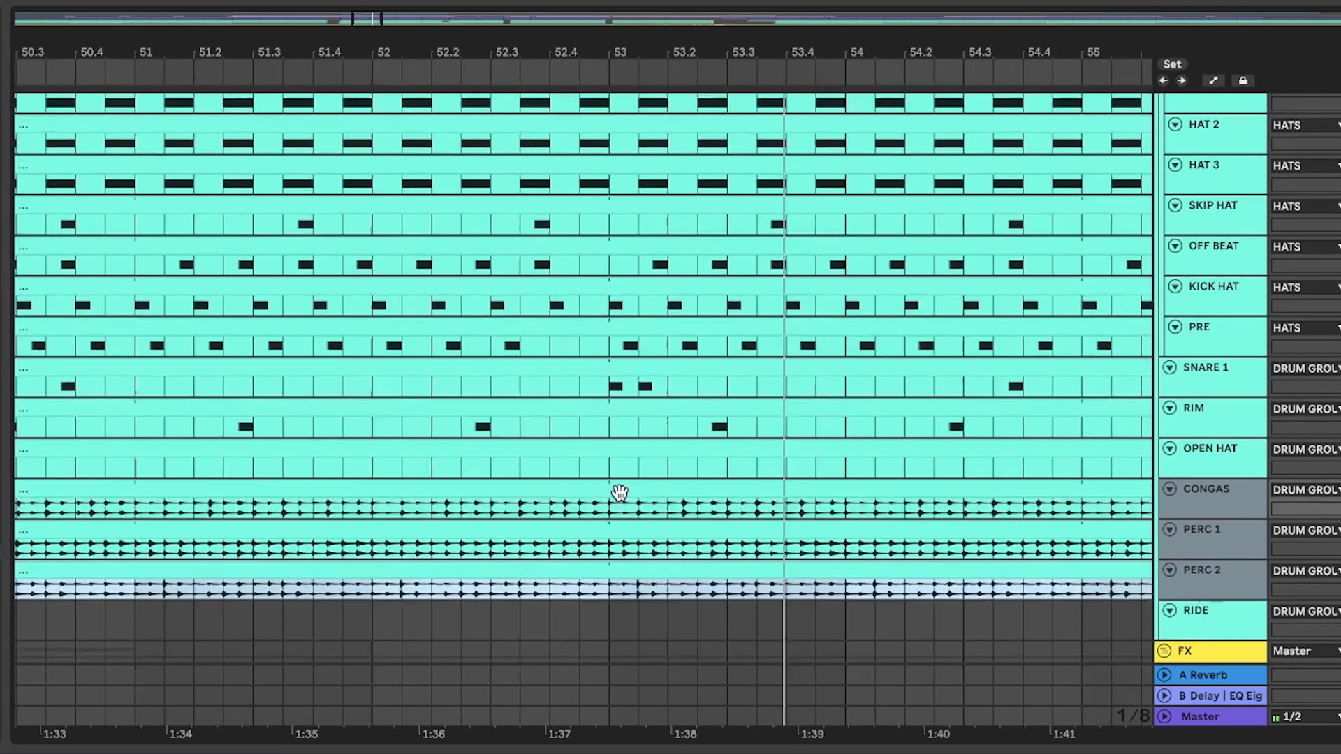
{"action": "scroll", "coordinate": [619, 493], "scroll_direction": "up", "scroll_amount": 5}
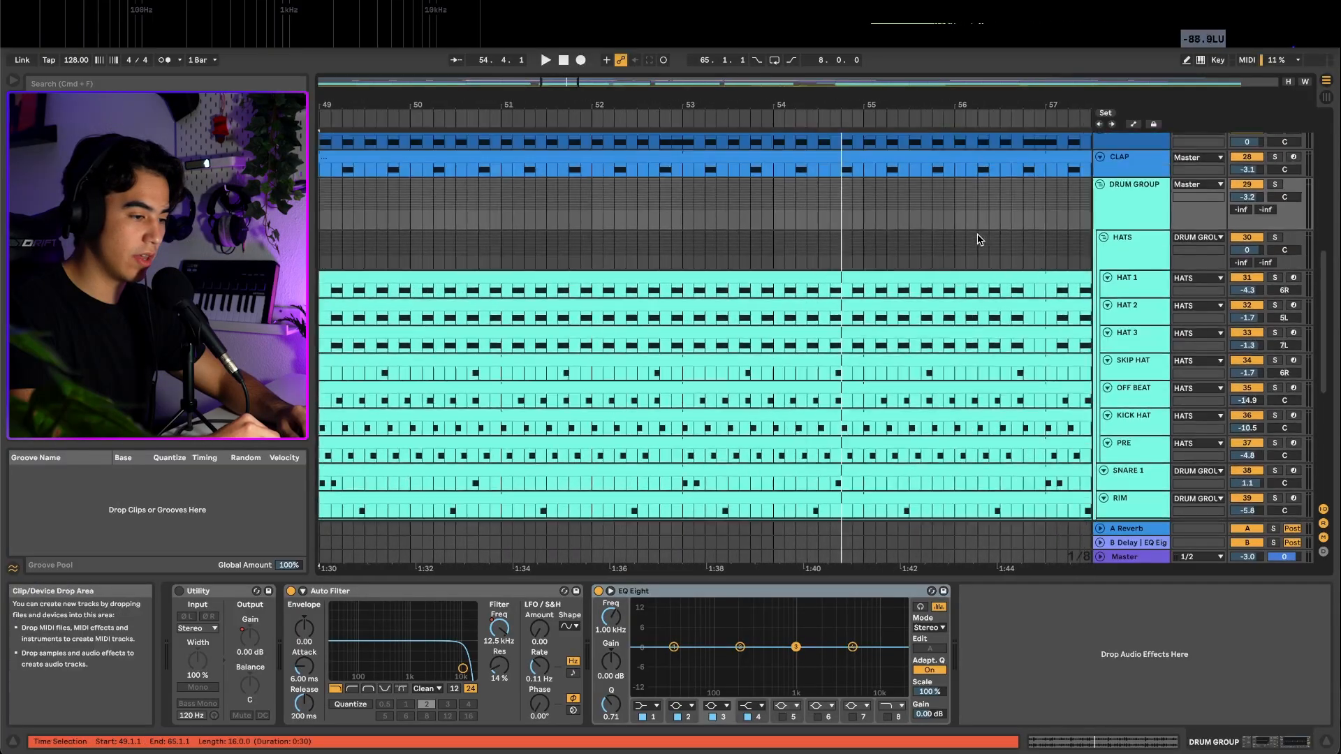
{"action": "scroll", "coordinate": [978, 239], "scroll_direction": "down", "scroll_amount": 2}
{"action": "scroll", "coordinate": [979, 240], "scroll_direction": "left", "scroll_amount": 3}
{"action": "left_click", "coordinate": [409, 156]}
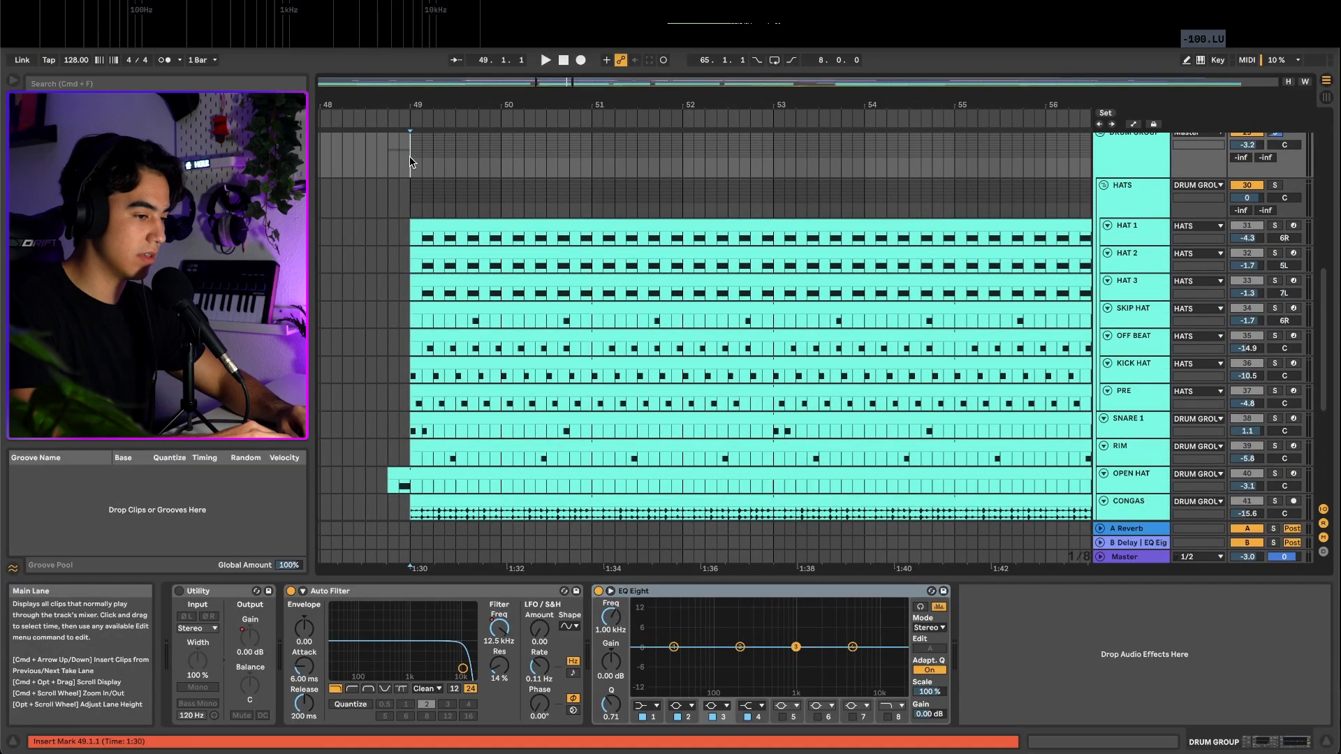
{"action": "key", "text": "space"}
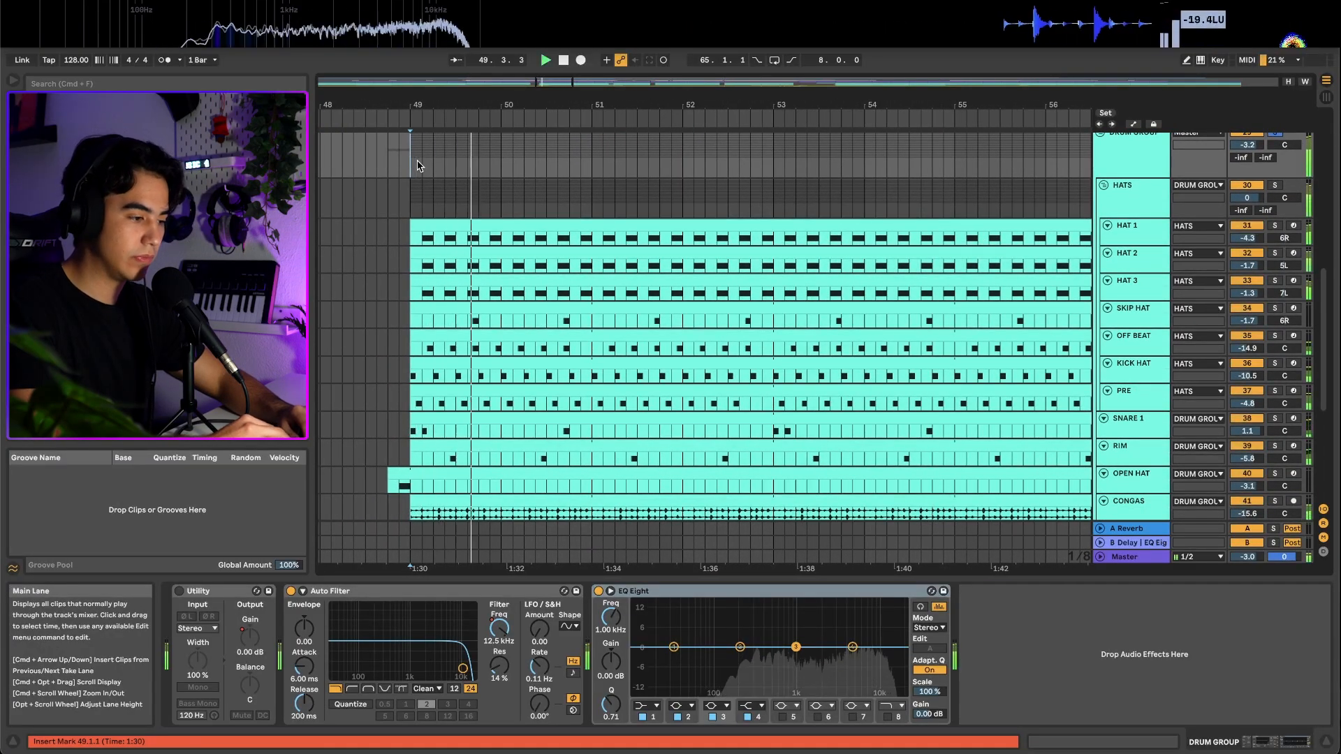
{"action": "scroll", "coordinate": [417, 165], "scroll_direction": "down", "scroll_amount": 3}
{"action": "scroll", "coordinate": [417, 165], "scroll_direction": "right", "scroll_amount": 1}
{"action": "scroll", "coordinate": [419, 165], "scroll_direction": "down", "scroll_amount": 1}
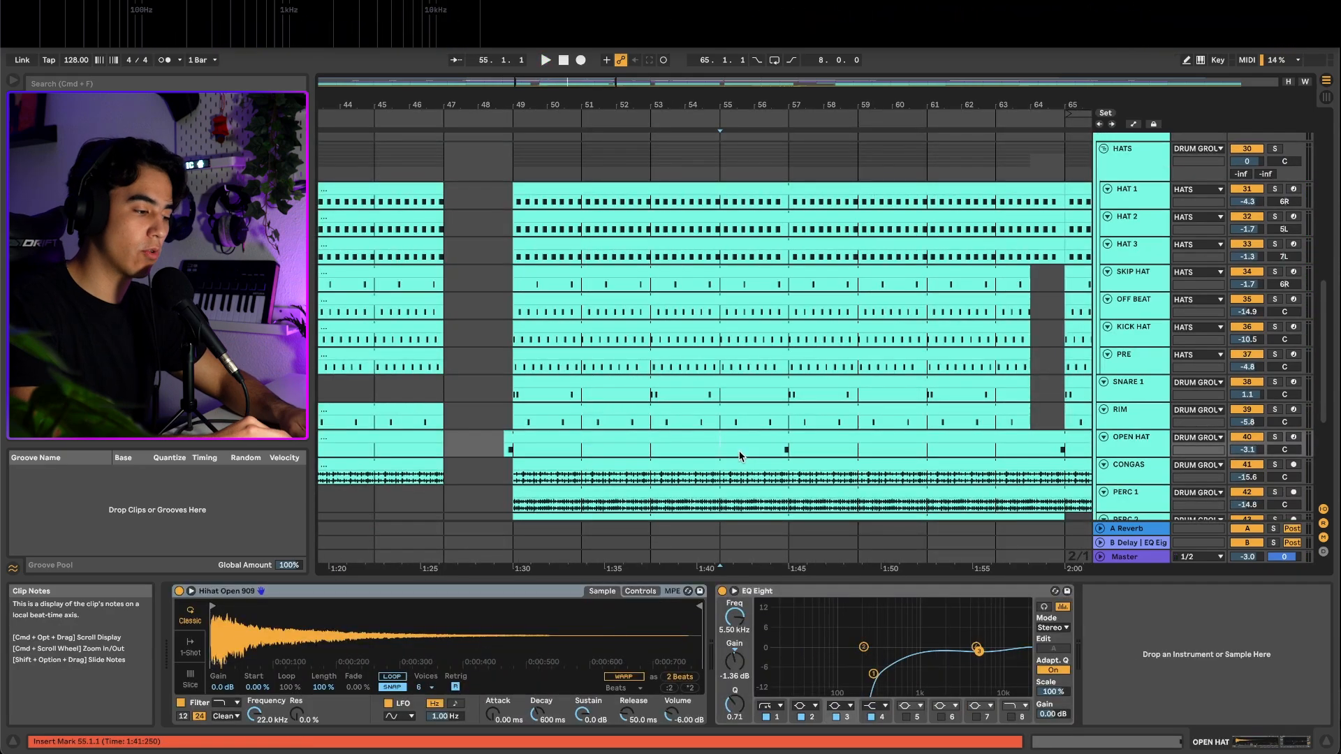
Solo the OPEN HAT track and audition its single hit just before bar 57.
{"action": "scroll", "coordinate": [740, 456], "scroll_direction": "up", "scroll_amount": 5}
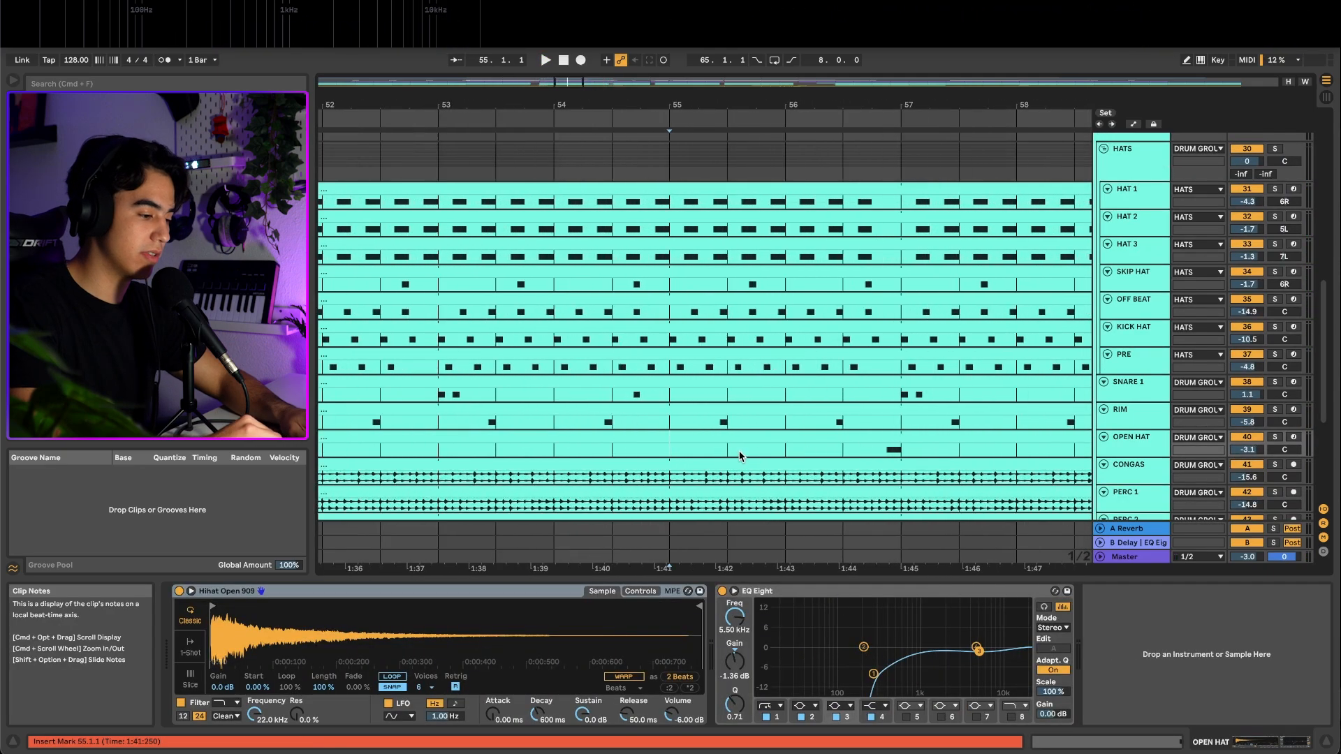
{"action": "scroll", "coordinate": [873, 438], "scroll_direction": "up", "scroll_amount": 4}
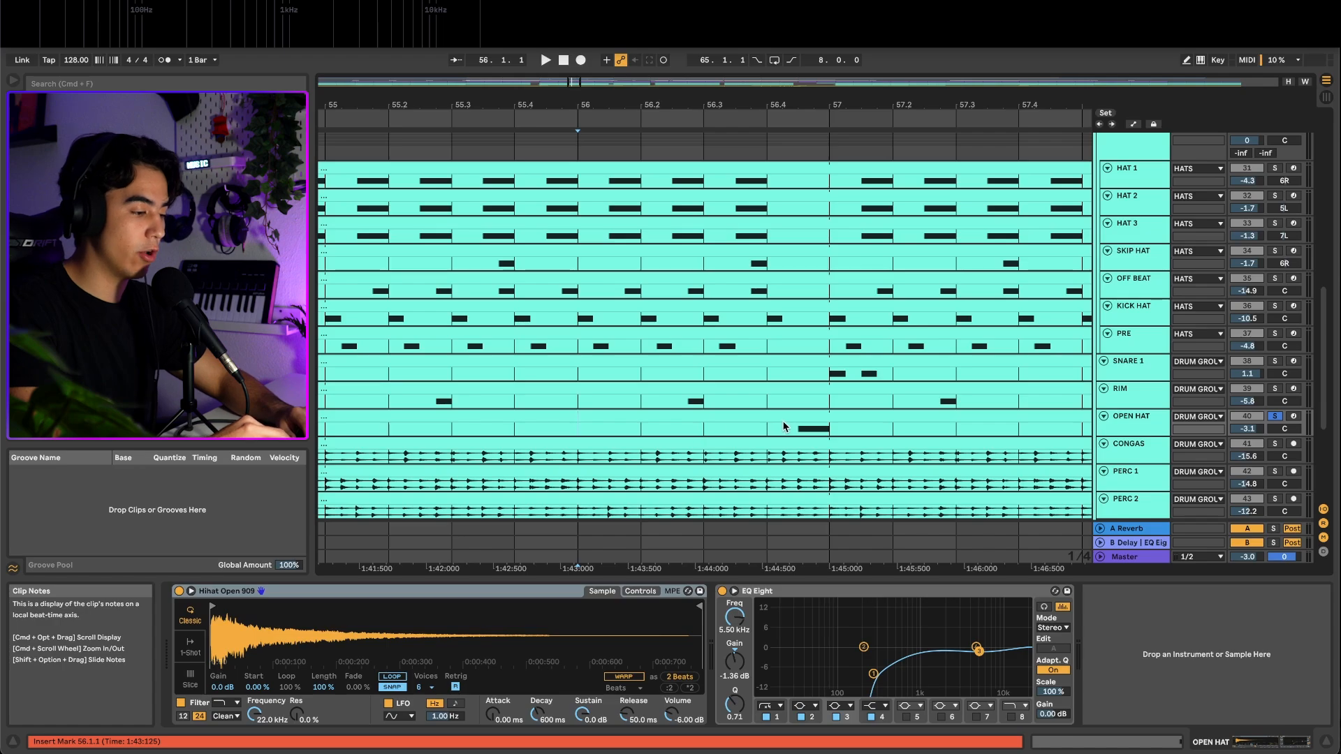
{"action": "left_click_drag", "start_coordinate": [784, 426], "coordinate": [855, 426]}
{"action": "left_click", "coordinate": [728, 424]}
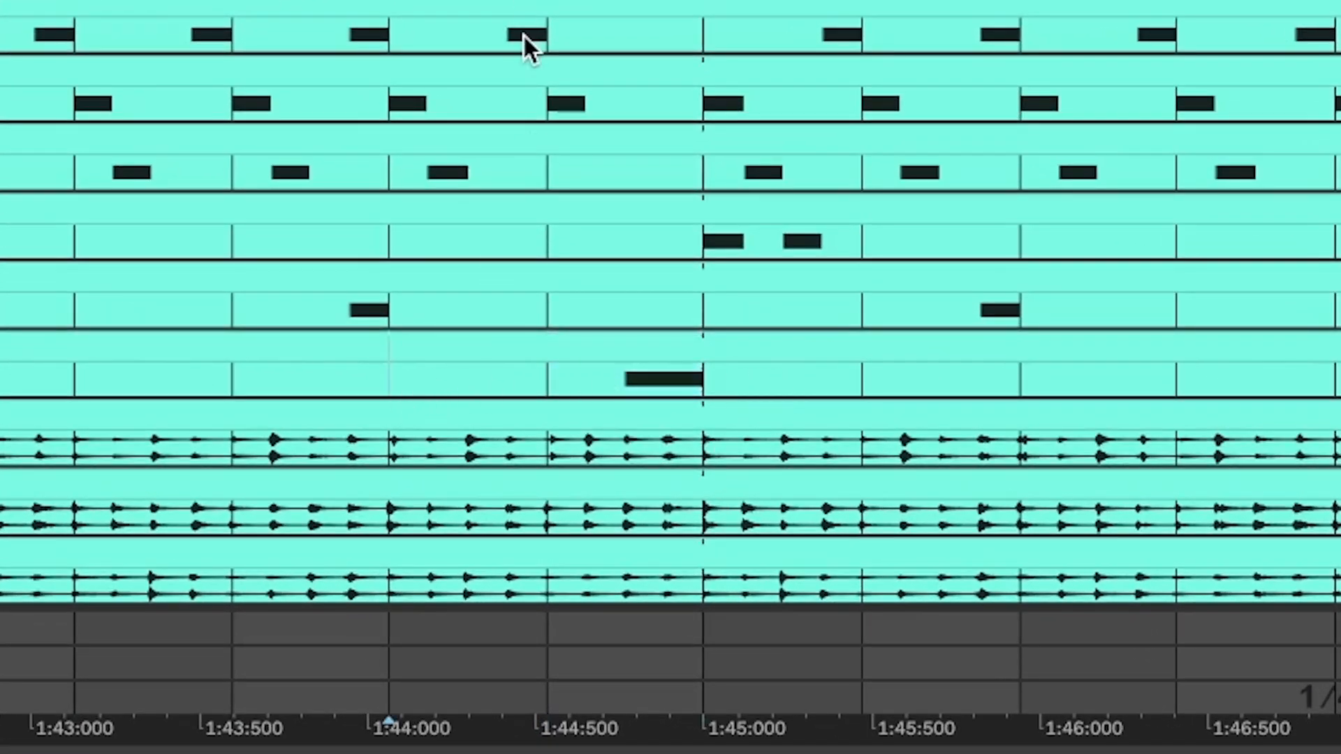
{"action": "left_click_drag", "start_coordinate": [521, 349], "coordinate": [461, 405]}
{"action": "left_click", "coordinate": [483, 429]}
{"action": "key", "text": "space"}
{"action": "key", "text": "space"}
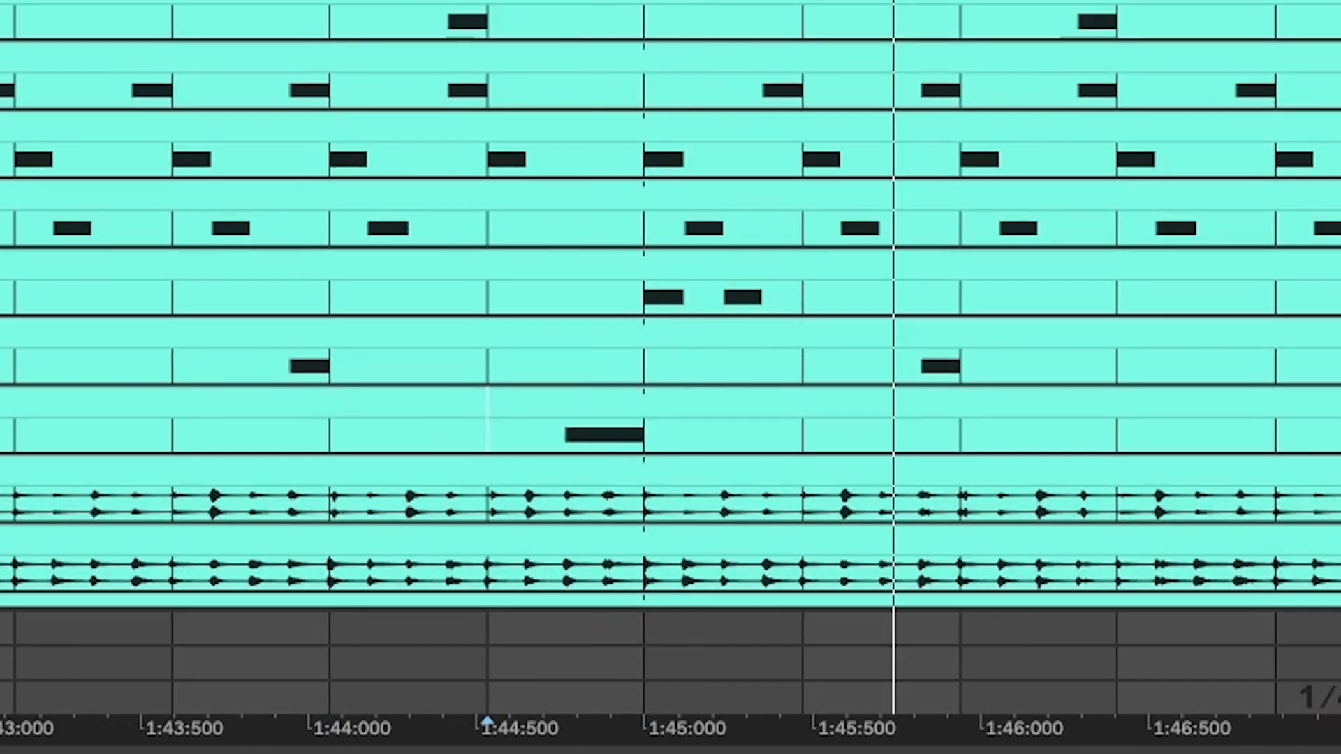
Play the soloed DRUM GROUP from bar 55 through the open hat hit leading into bar 57.
{"action": "scroll", "coordinate": [671, 307], "scroll_direction": "up", "scroll_amount": 3}
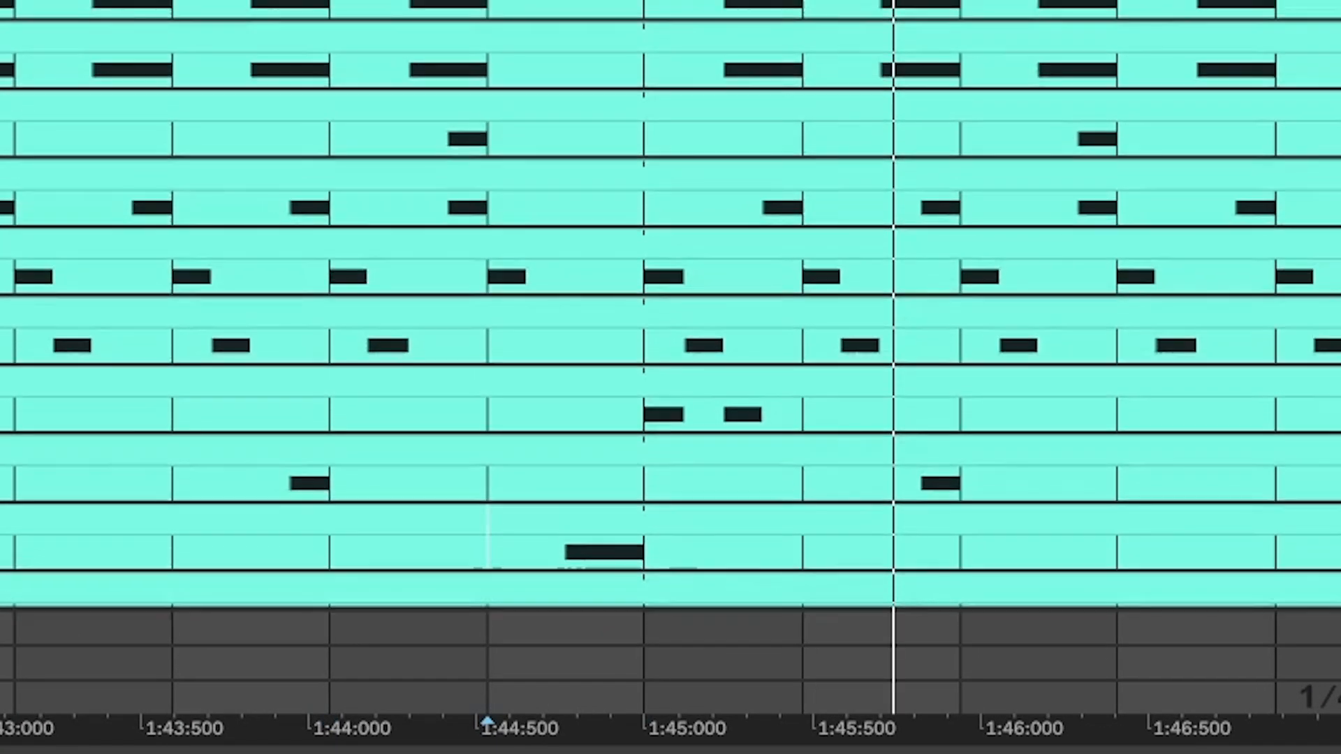
{"action": "scroll", "coordinate": [858, 377], "scroll_direction": "down", "scroll_amount": 3}
{"action": "scroll", "coordinate": [670, 308], "scroll_direction": "down", "scroll_amount": 5}
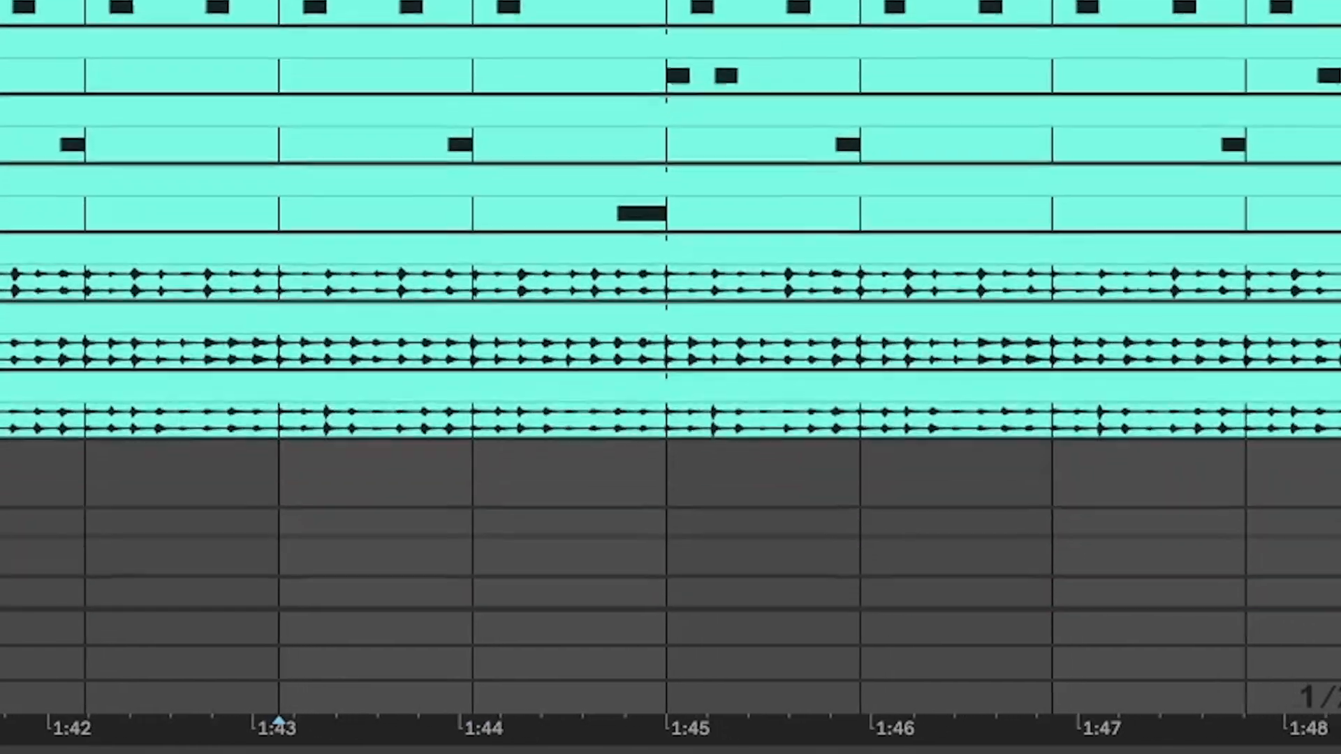
{"action": "scroll", "coordinate": [670, 307], "scroll_direction": "up", "scroll_amount": 4}
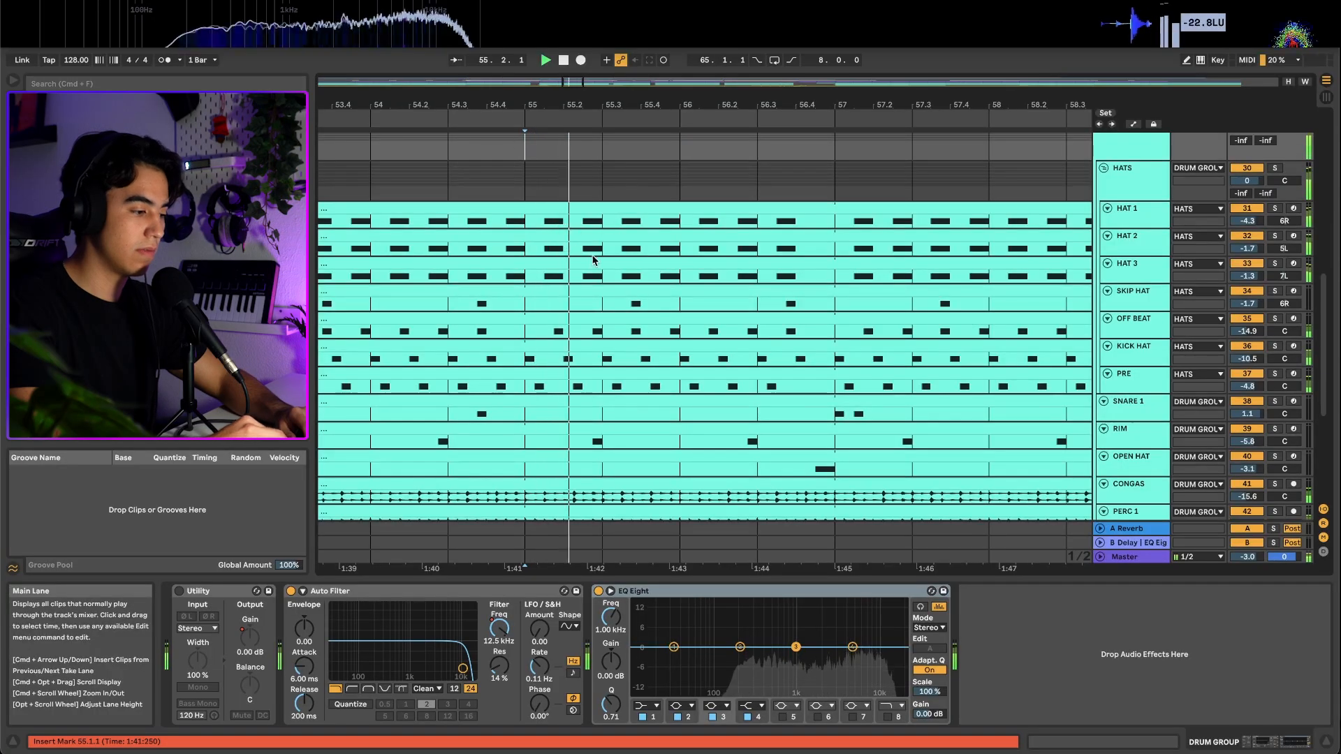
{"action": "left_click_drag", "start_coordinate": [593, 261], "coordinate": [586, 226]}
{"action": "scroll", "coordinate": [594, 261], "scroll_direction": "down", "scroll_amount": 1}
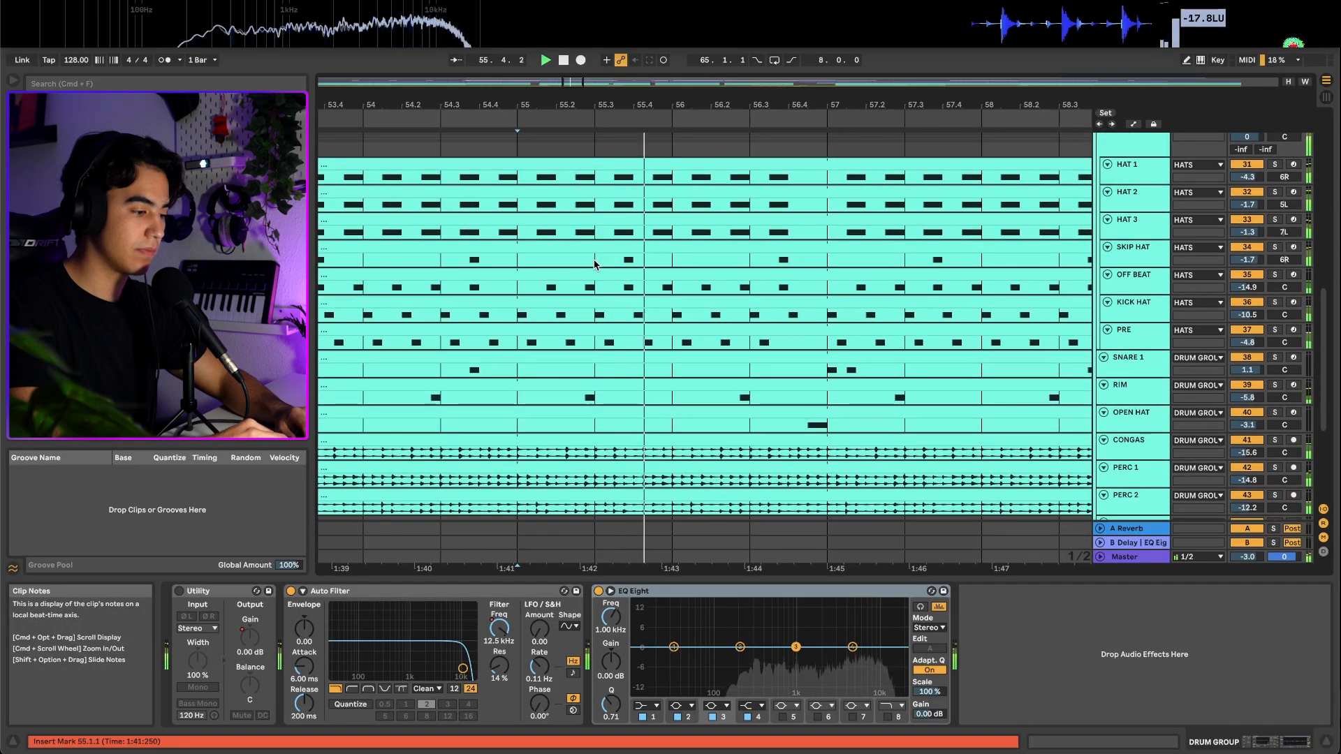
{"action": "scroll", "coordinate": [594, 261], "scroll_direction": "down", "scroll_amount": 2}
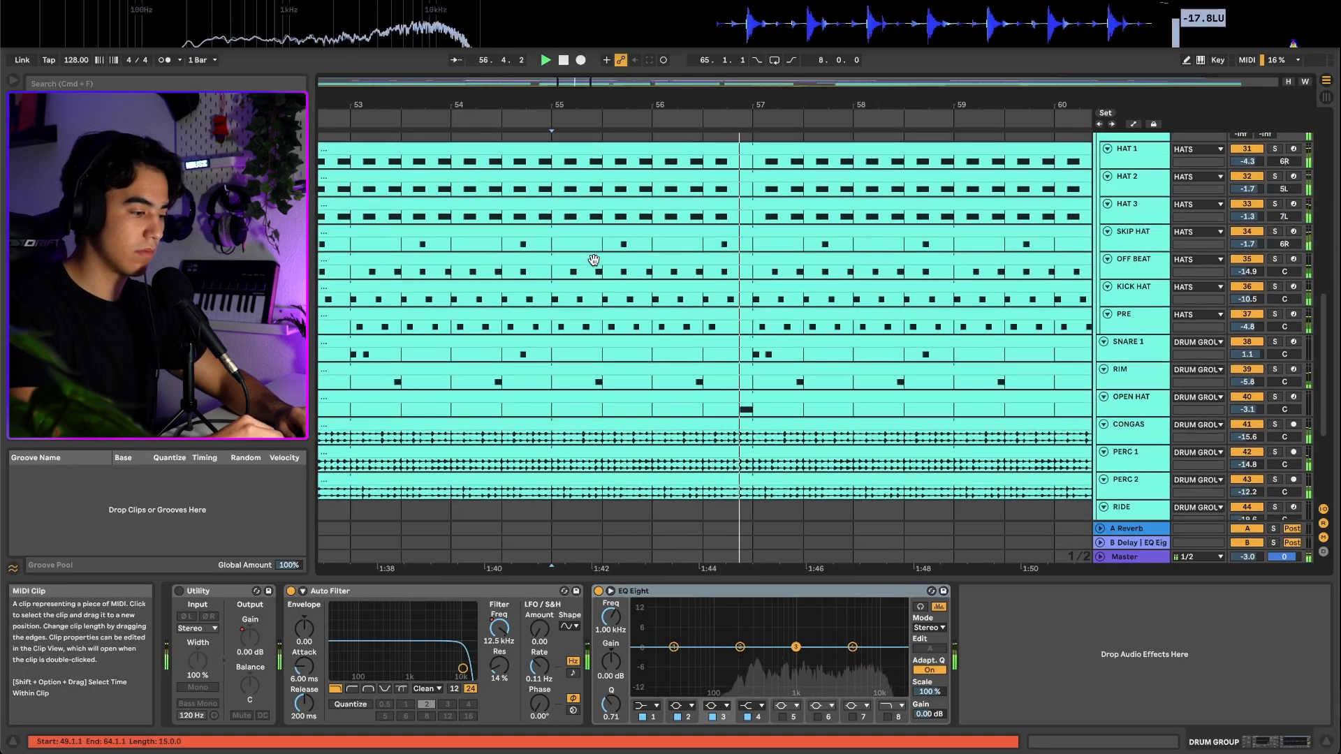
{"action": "scroll", "coordinate": [593, 261], "scroll_direction": "down", "scroll_amount": 3}
{"action": "scroll", "coordinate": [594, 260], "scroll_direction": "down", "scroll_amount": 2}
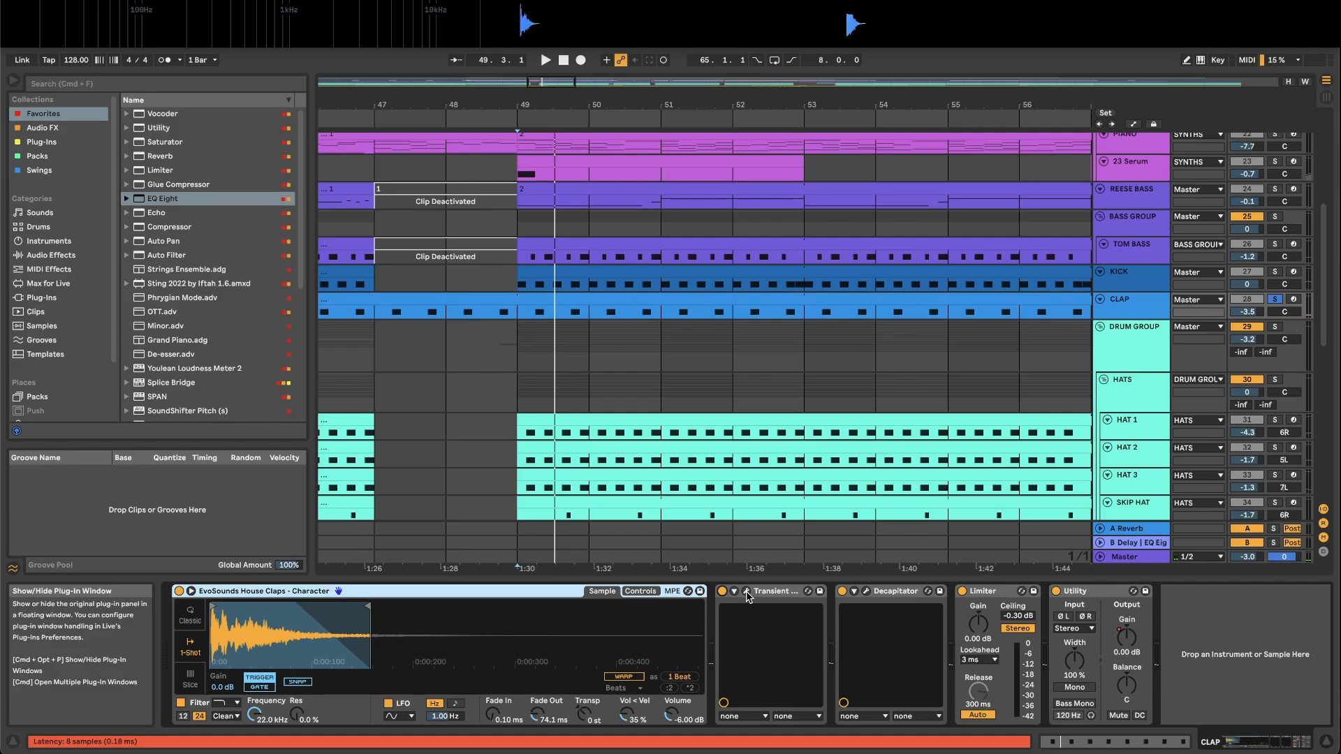
Inspect the transient plug-in and Decapitator settings on the CLAP track, and close the plug-in window.
{"action": "left_click", "coordinate": [746, 591]}
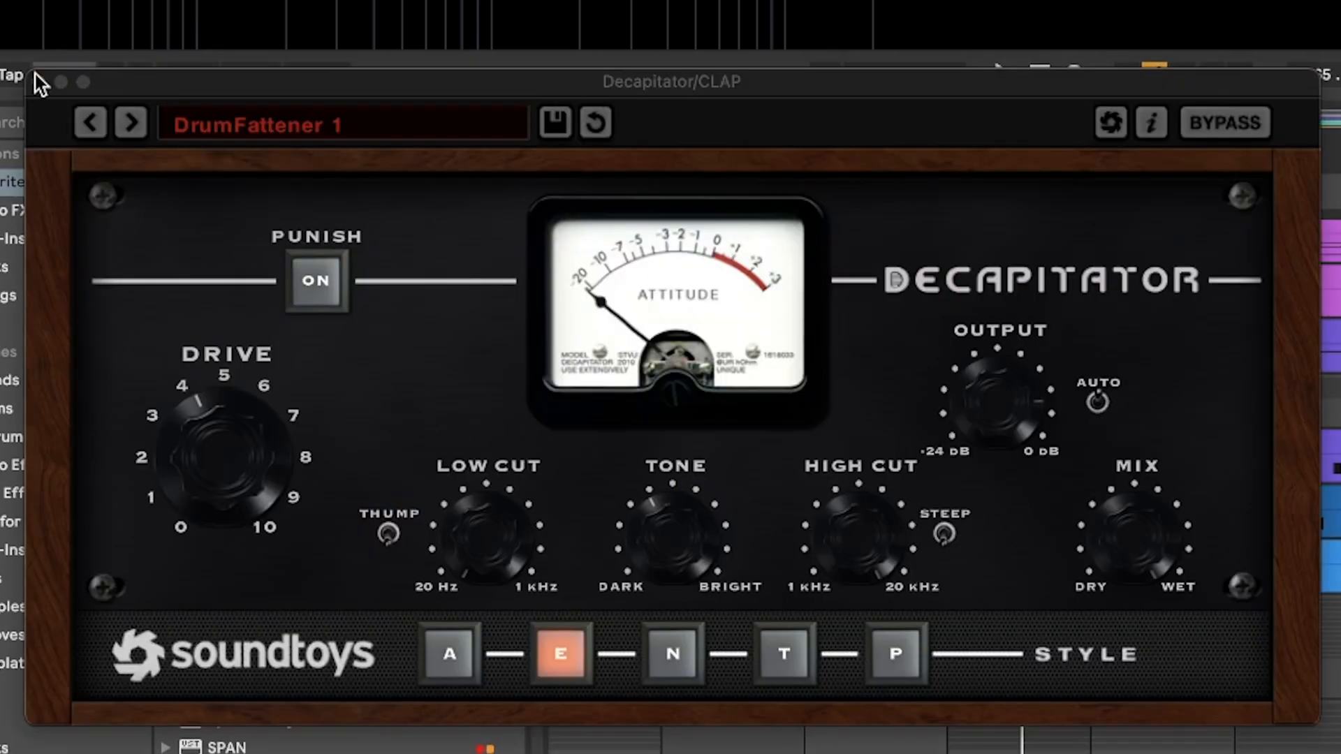
{"action": "left_click", "coordinate": [39, 83]}
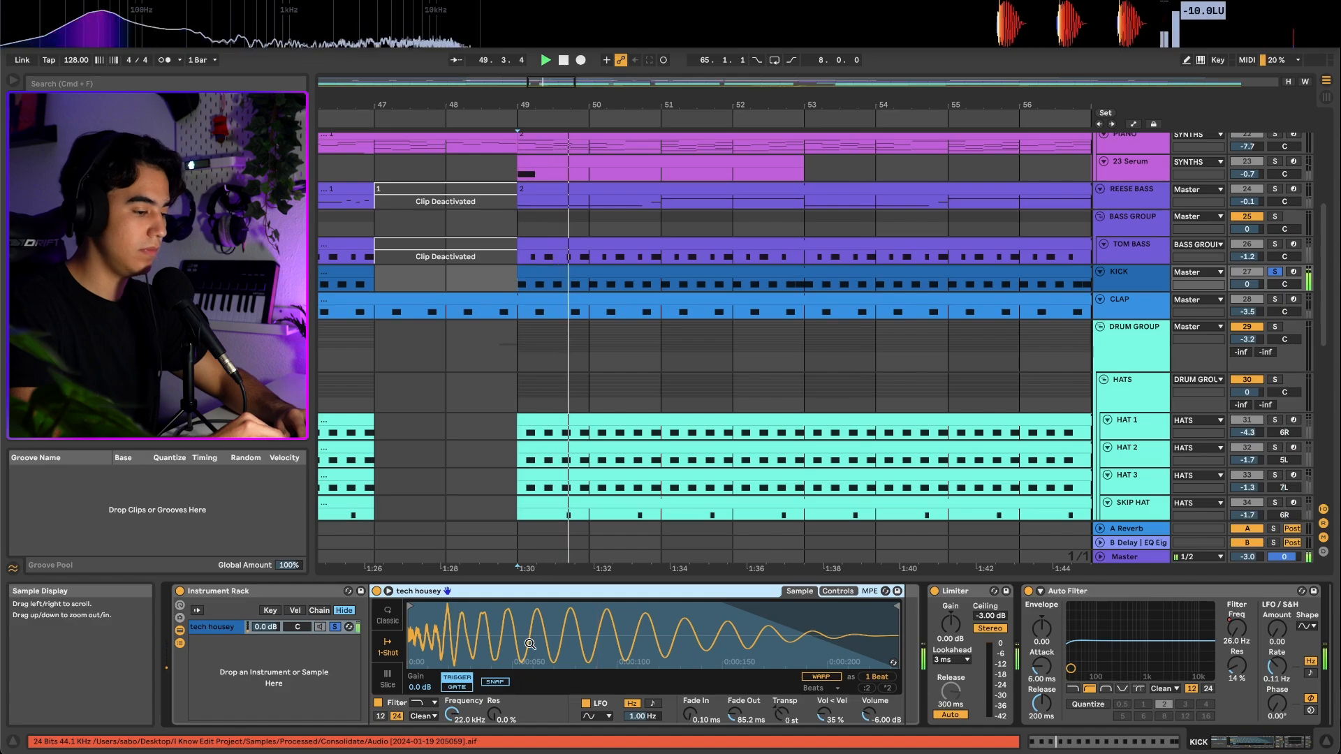
Play the soloed KICK from bar 49 and inspect its sampler, Limiter, Auto Filter and EQ Eight settings.
{"action": "scroll", "coordinate": [530, 643], "scroll_direction": "right", "scroll_amount": 3}
{"action": "left_click_drag", "start_coordinate": [209, 279], "coordinate": [1292, 655]}
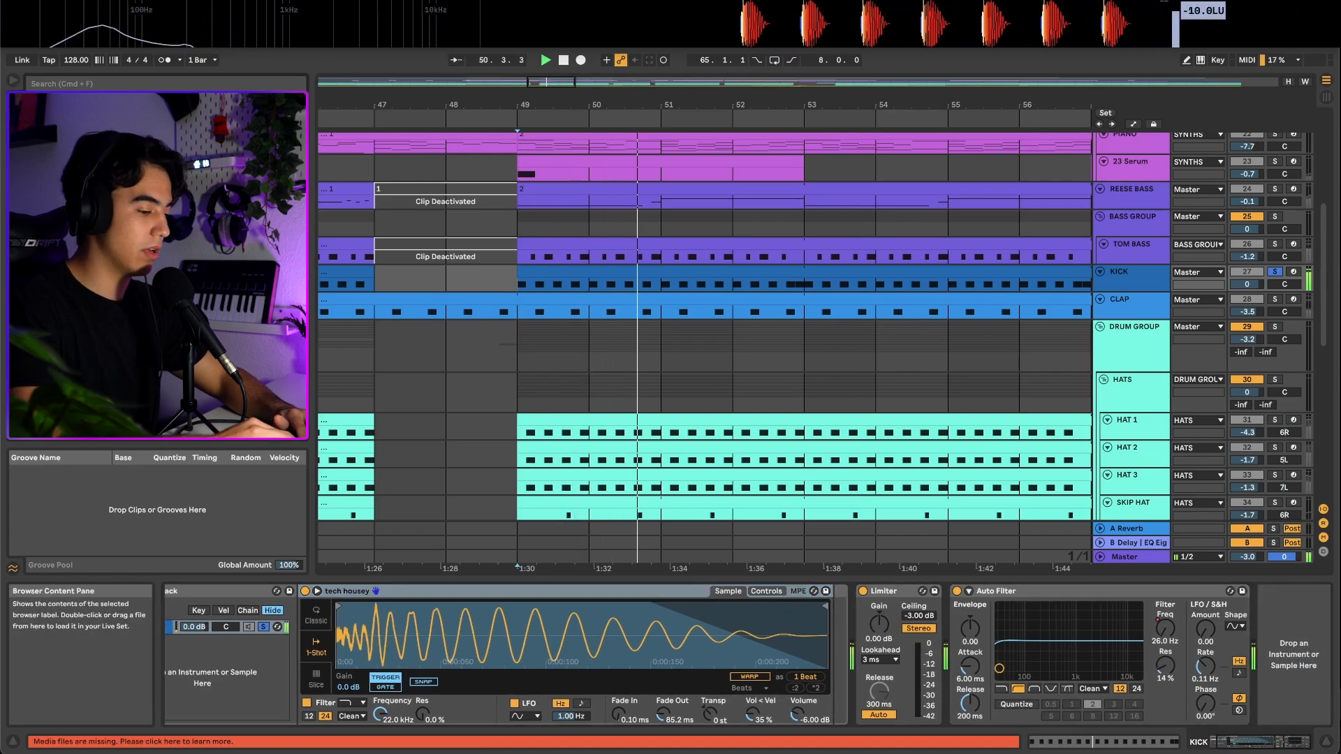
{"action": "scroll", "coordinate": [814, 637], "scroll_direction": "right", "scroll_amount": 3}
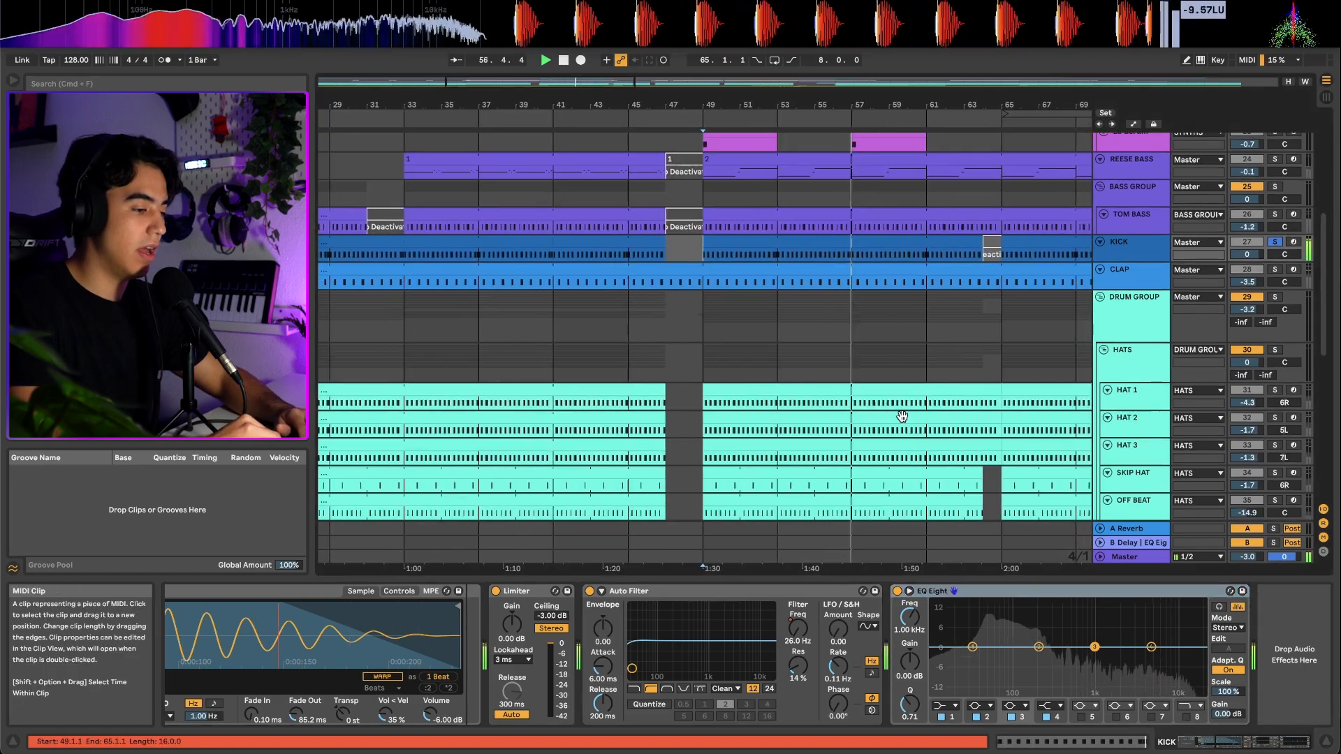
Replay from bar 49, adding CLAP and the drum group tracks from HAT 1 through PERC 2 to the soloed KICK.
{"action": "scroll", "coordinate": [902, 417], "scroll_direction": "right", "scroll_amount": 1}
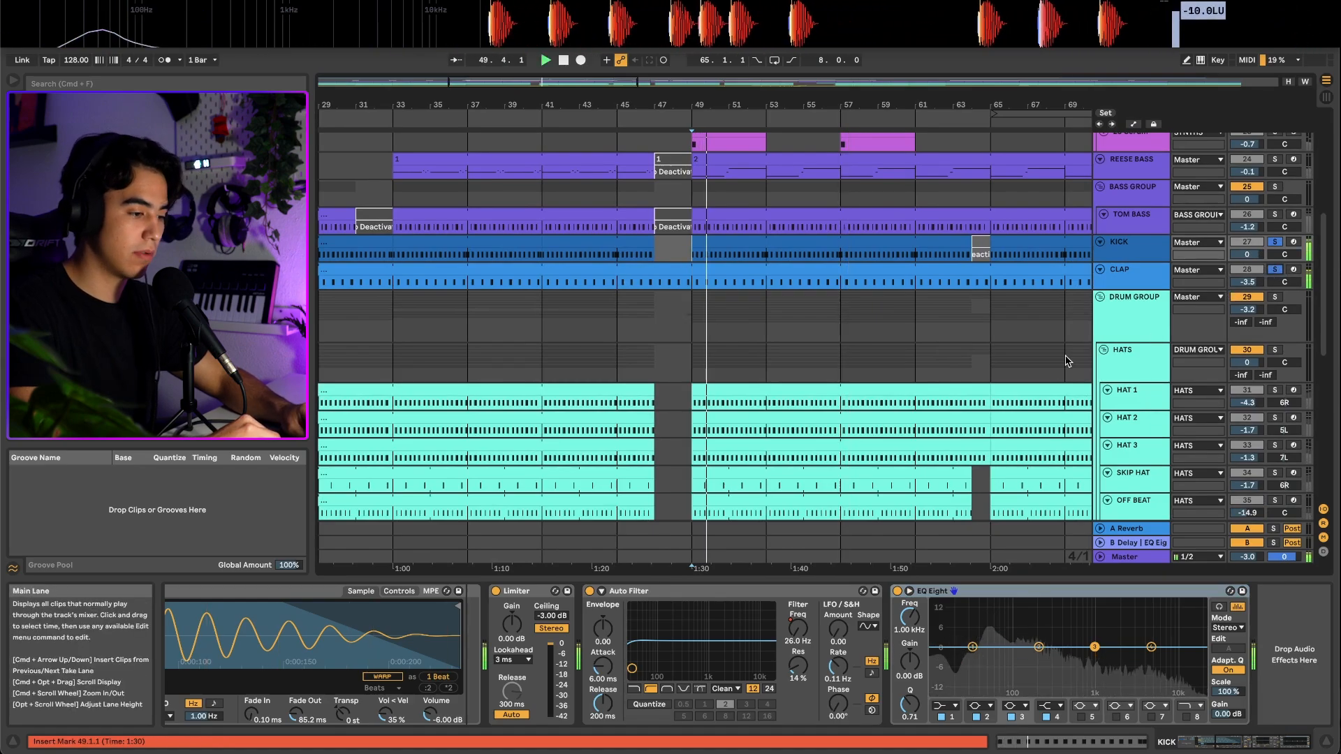
{"action": "scroll", "coordinate": [1067, 361], "scroll_direction": "down", "scroll_amount": 1}
{"action": "scroll", "coordinate": [1065, 357], "scroll_direction": "right", "scroll_amount": 1}
{"action": "scroll", "coordinate": [1299, 342], "scroll_direction": "down", "scroll_amount": 1}
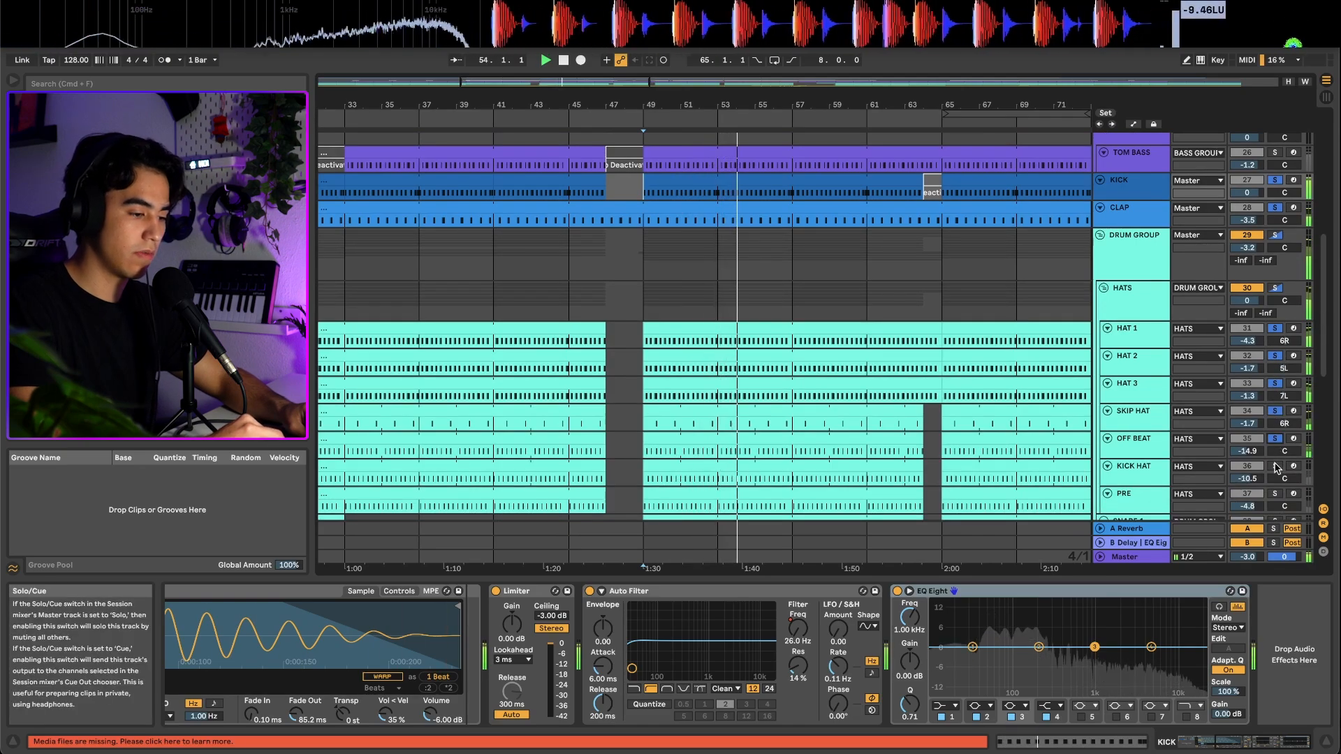
{"action": "scroll", "coordinate": [1292, 419], "scroll_direction": "down", "scroll_amount": 5}
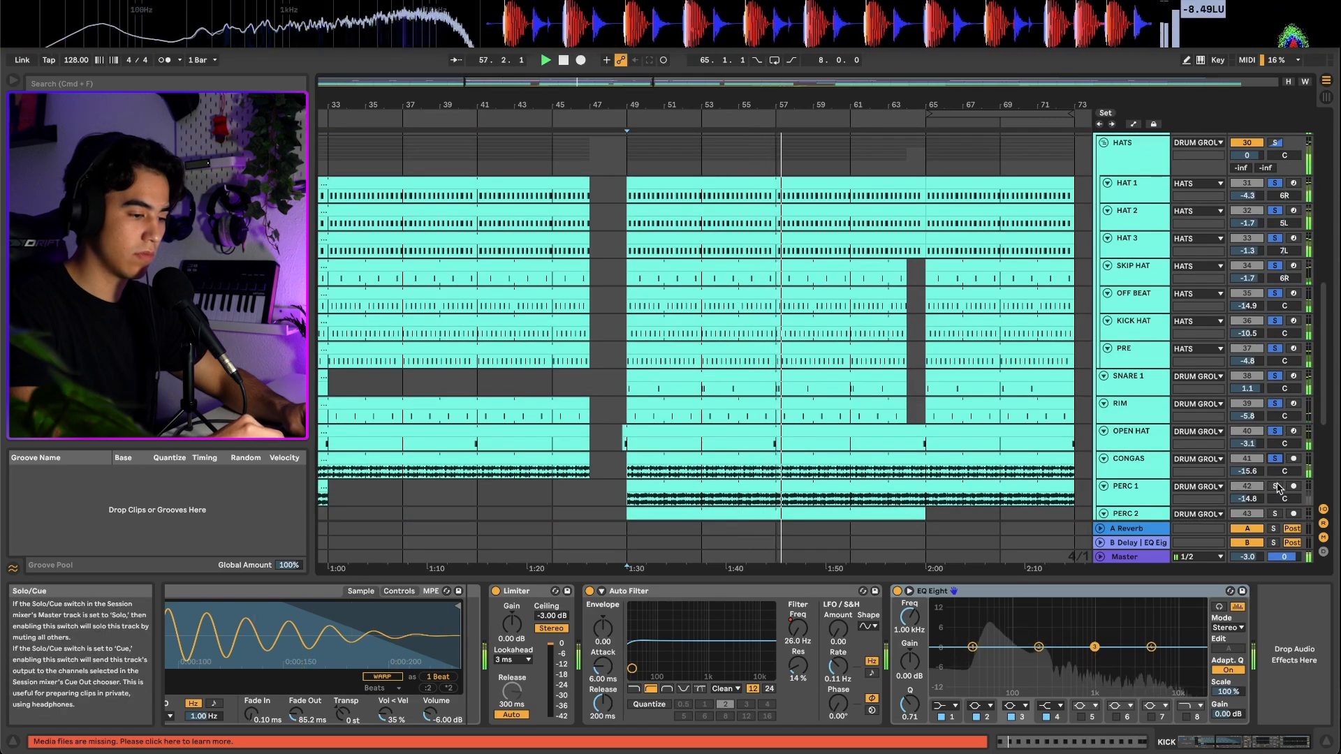
{"action": "scroll", "coordinate": [1279, 474], "scroll_direction": "down", "scroll_amount": 3}
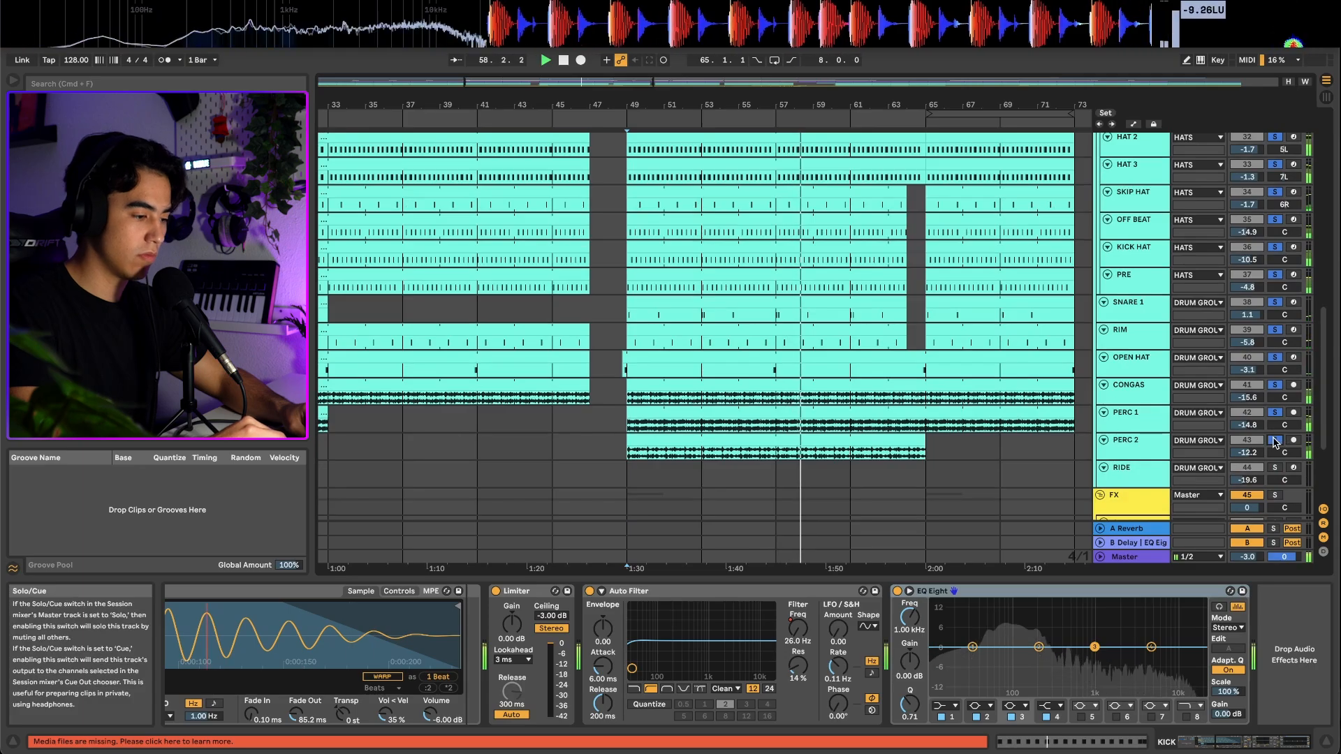
{"action": "scroll", "coordinate": [934, 426], "scroll_direction": "down", "scroll_amount": 5}
{"action": "left_click_drag", "start_coordinate": [934, 426], "coordinate": [933, 420]}
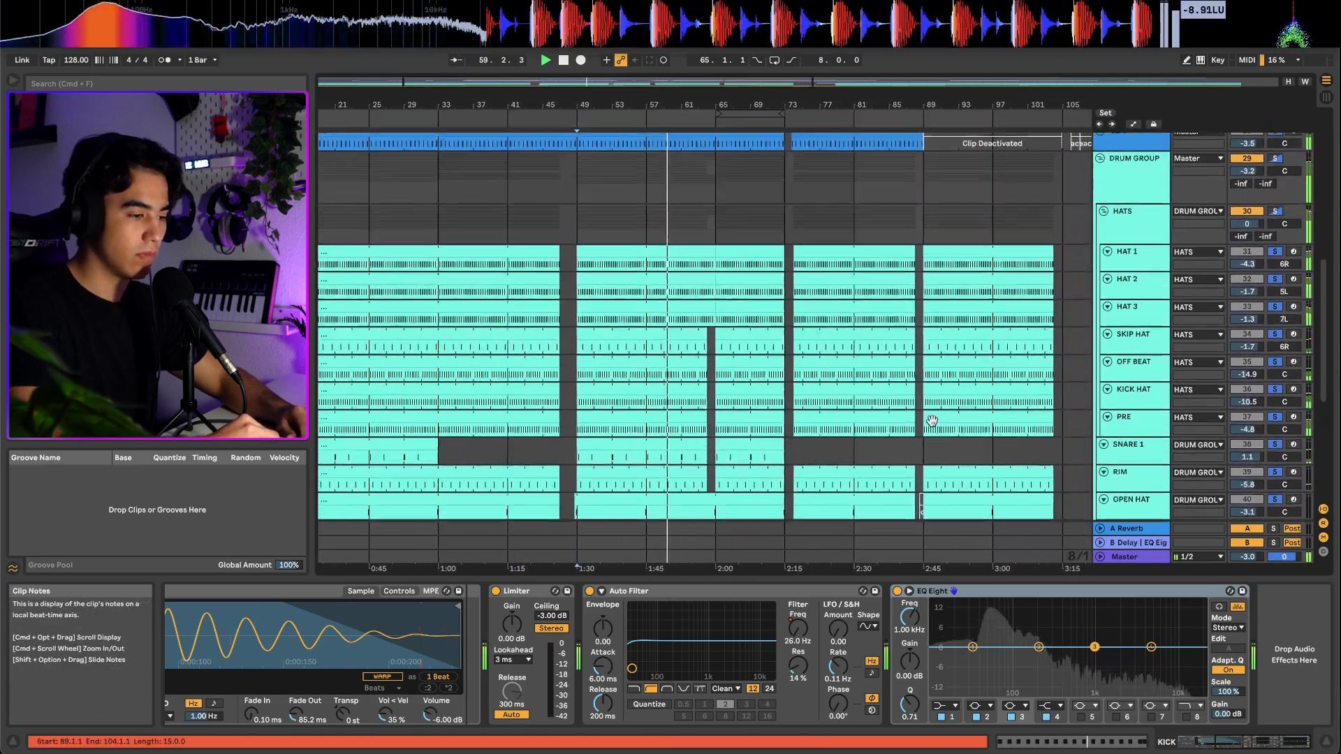
{"action": "scroll", "coordinate": [932, 421], "scroll_direction": "up", "scroll_amount": 7}
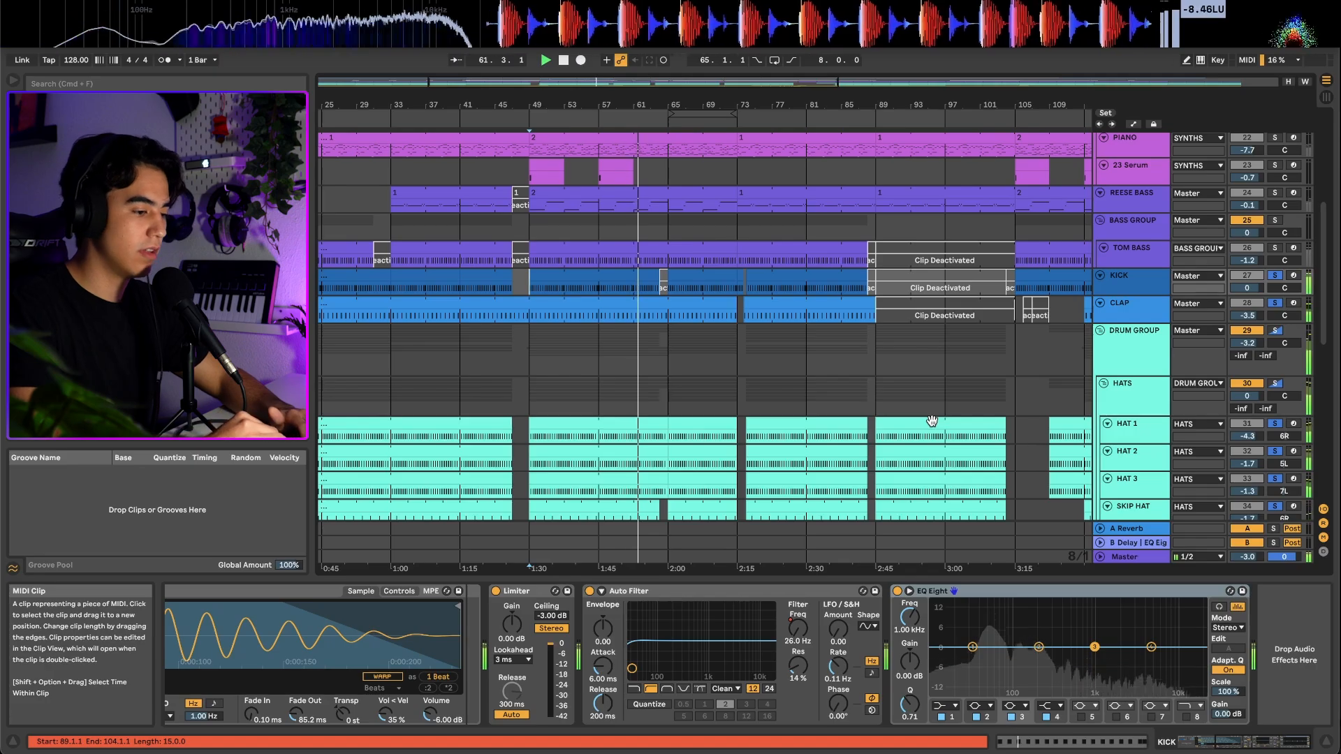
Play the RIDE soloed from bar 113, inspect its Kickstart 2 settings, and close the plug-in window.
{"action": "scroll", "coordinate": [933, 422], "scroll_direction": "down", "scroll_amount": 15}
{"action": "scroll", "coordinate": [932, 424], "scroll_direction": "right", "scroll_amount": 8}
{"action": "scroll", "coordinate": [931, 417], "scroll_direction": "up", "scroll_amount": 5}
{"action": "key", "text": "space"}
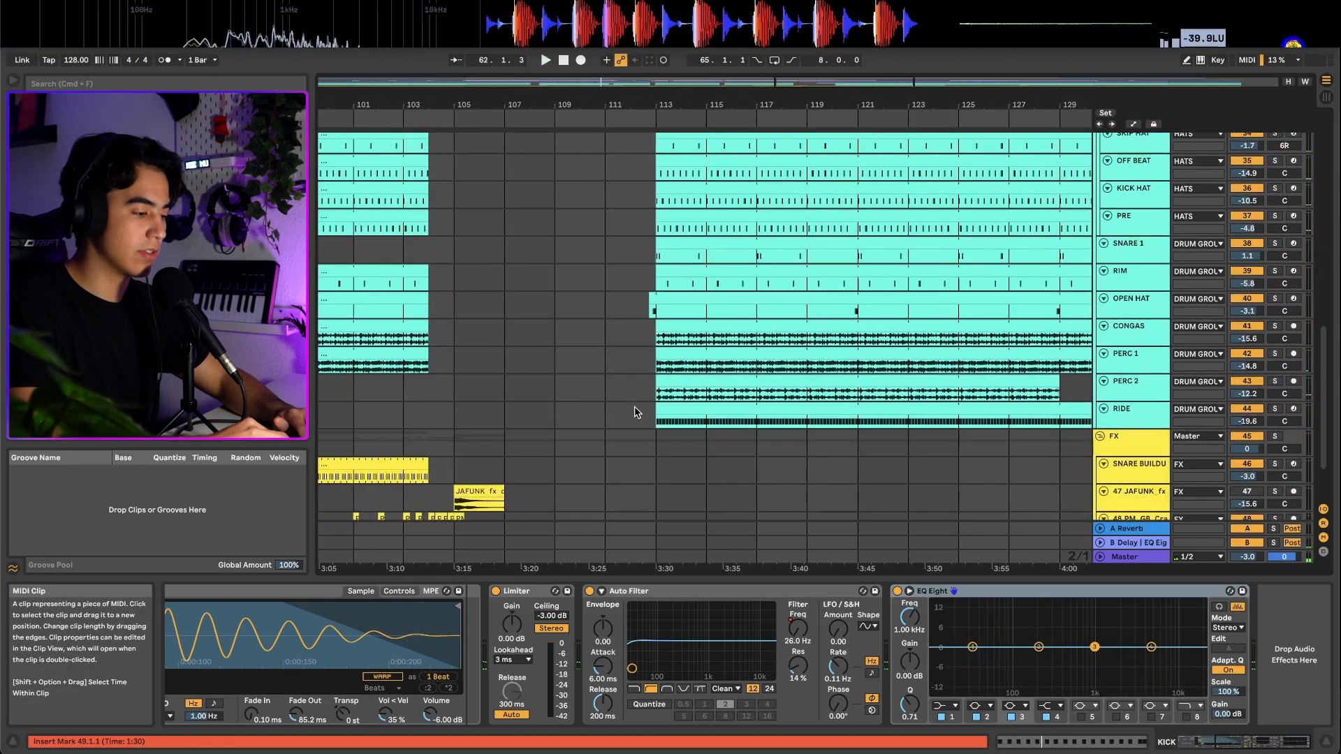
{"action": "left_click", "coordinate": [664, 419]}
{"action": "scroll", "coordinate": [660, 430], "scroll_direction": "up", "scroll_amount": 3}
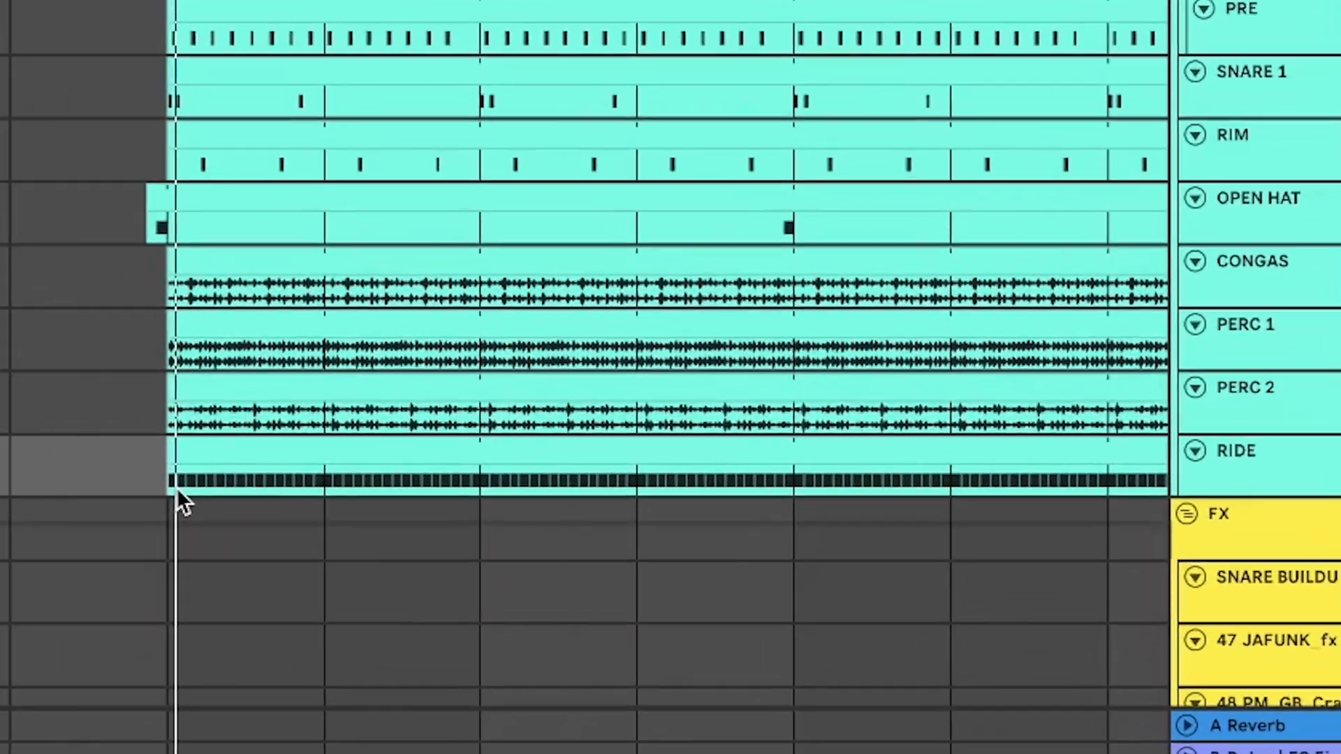
{"action": "key", "text": "space"}
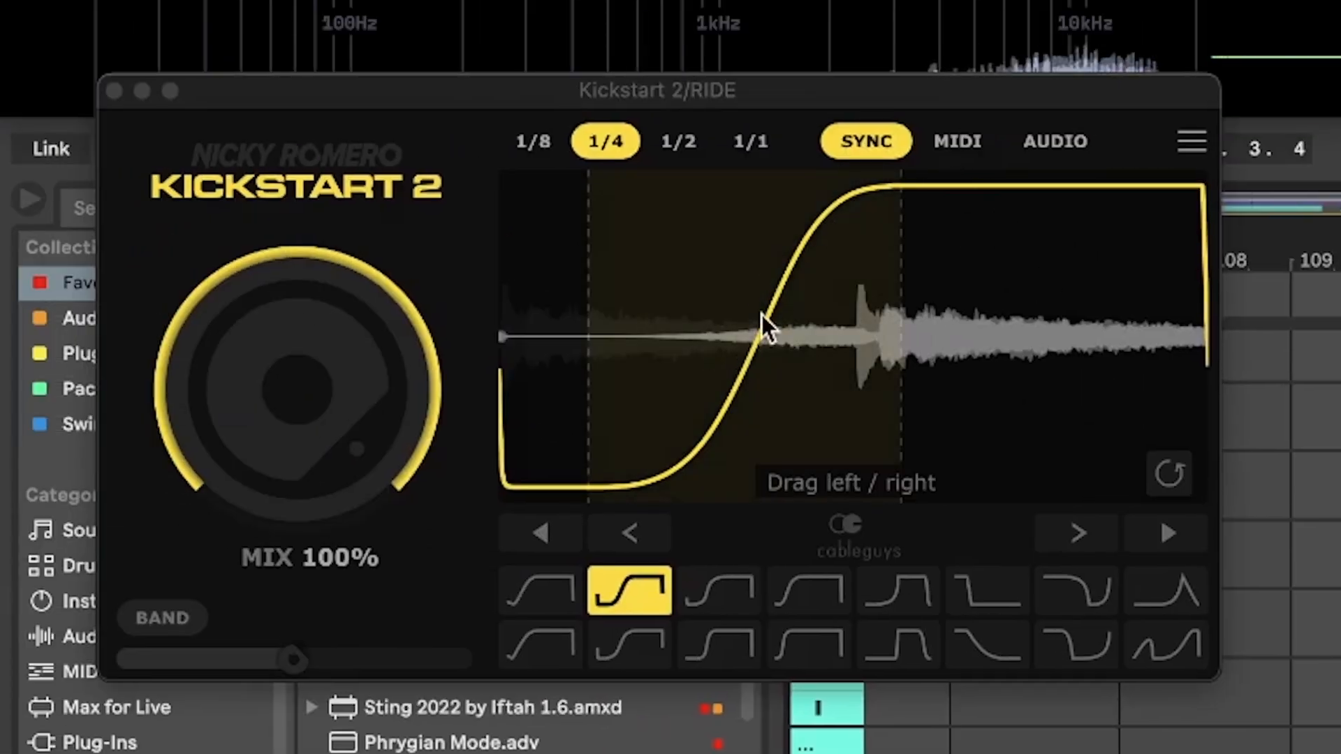
{"action": "left_click", "coordinate": [112, 90]}
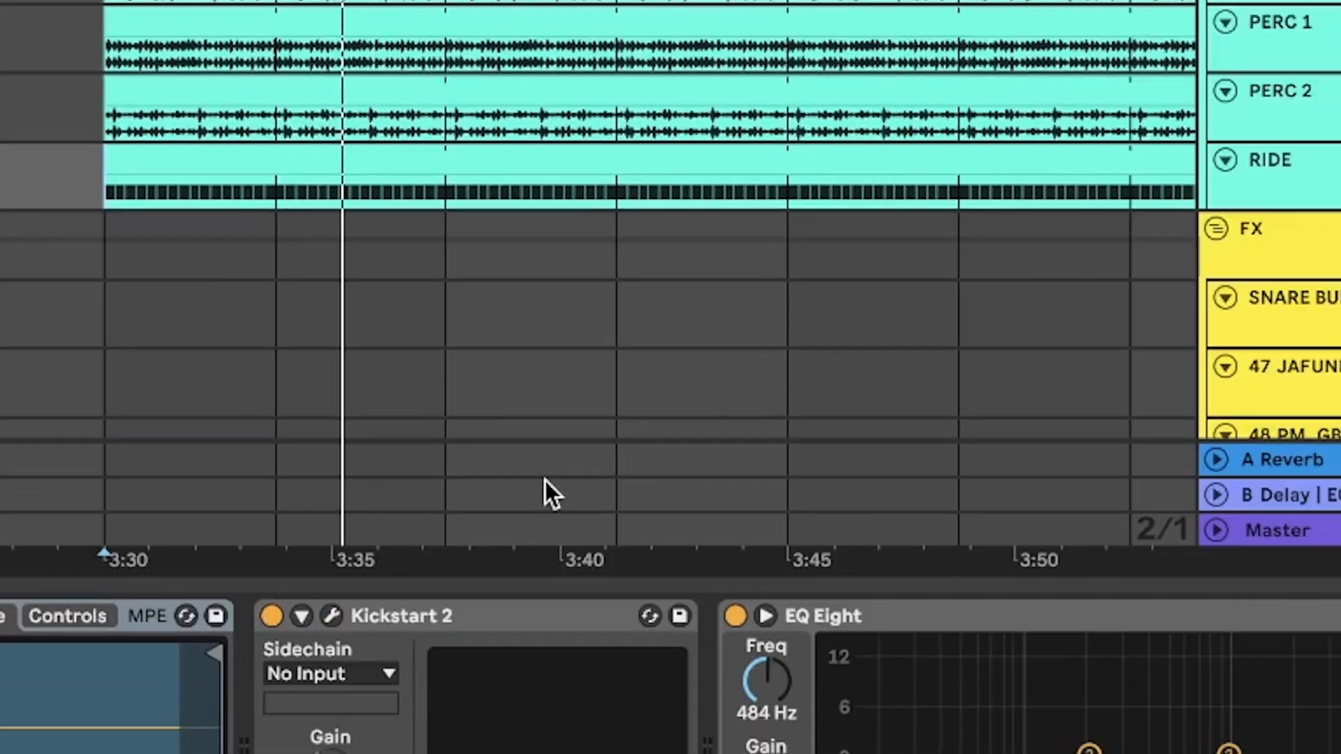
Solo the KICK, CLAP and DRUM GROUP tracks together and play them from just before bar 113.
{"action": "left_click", "coordinate": [1121, 235]}
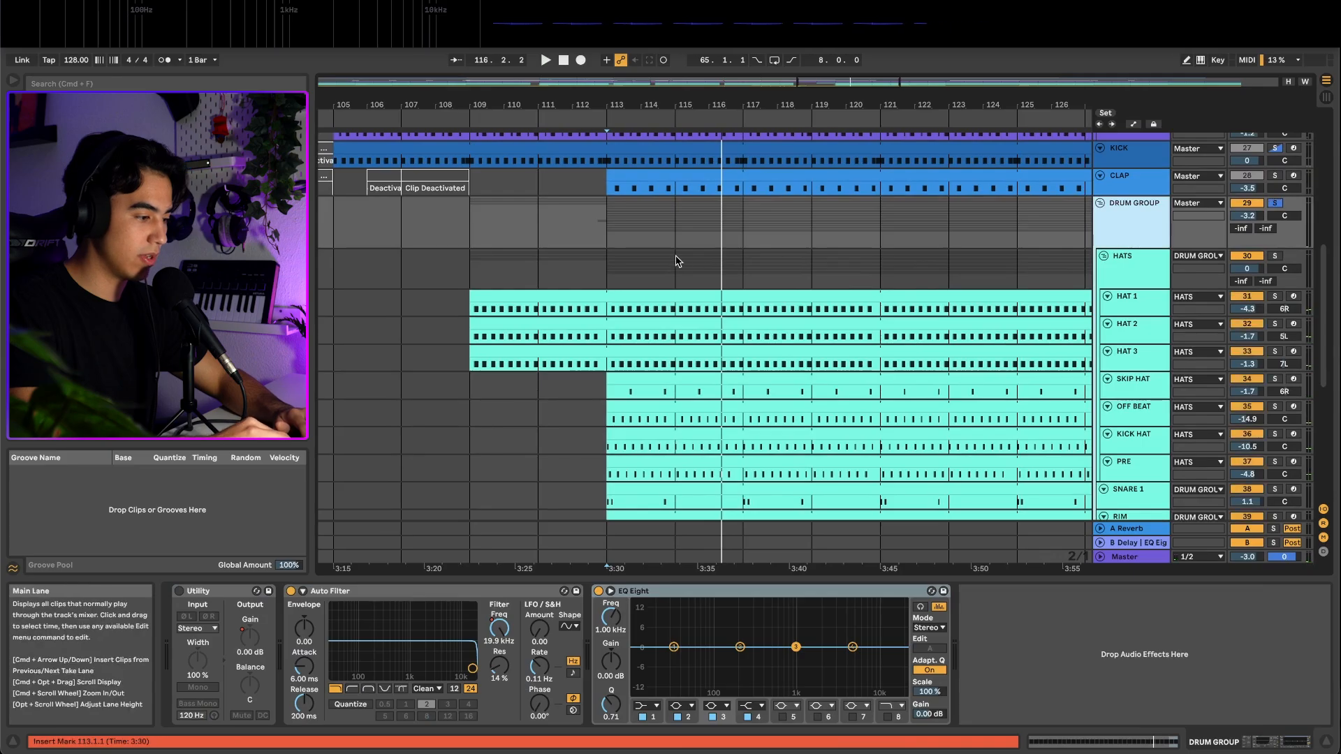
{"action": "scroll", "coordinate": [675, 261], "scroll_direction": "up", "scroll_amount": 5}
{"action": "scroll", "coordinate": [449, 261], "scroll_direction": "up", "scroll_amount": 3}
{"action": "left_click", "coordinate": [434, 308]}
{"action": "left_click", "coordinate": [1148, 249], "text": "shift"}
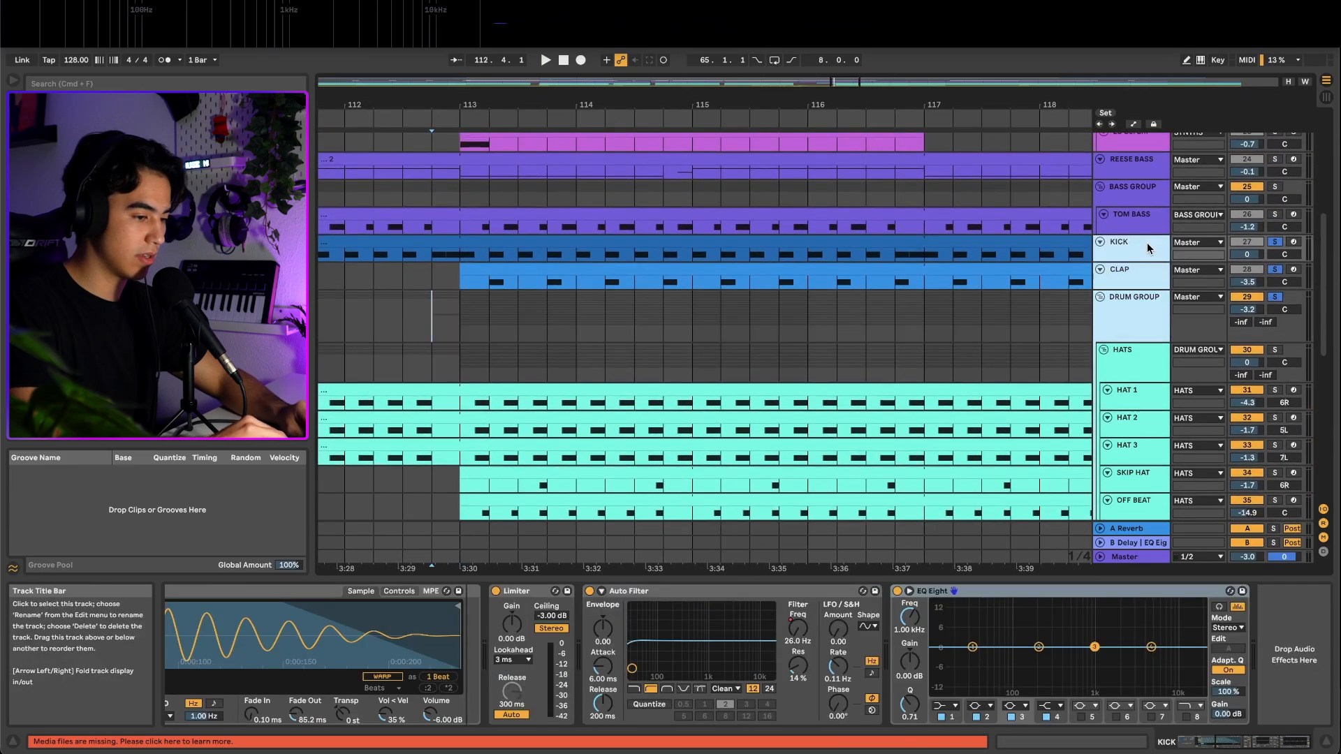
{"action": "key", "text": "space"}
Examine the ride and percussion layers from bar 113 while the soloed drums play.
{"action": "scroll", "coordinate": [790, 287], "scroll_direction": "down", "scroll_amount": 6}
{"action": "scroll", "coordinate": [791, 287], "scroll_direction": "down", "scroll_amount": 4}
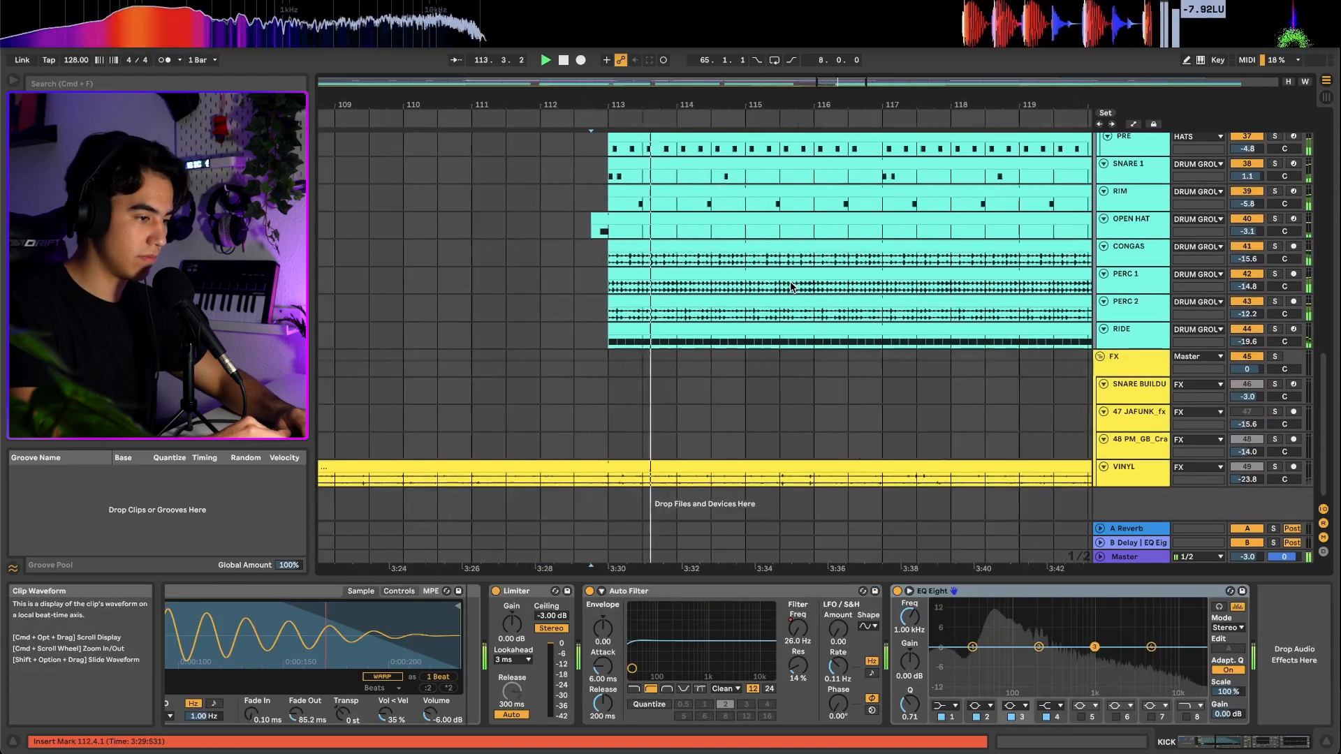
{"action": "scroll", "coordinate": [792, 286], "scroll_direction": "down", "scroll_amount": 4}
{"action": "scroll", "coordinate": [790, 283], "scroll_direction": "up", "scroll_amount": 4}
{"action": "scroll", "coordinate": [790, 282], "scroll_direction": "right", "scroll_amount": 3}
{"action": "scroll", "coordinate": [790, 282], "scroll_direction": "down", "scroll_amount": 2}
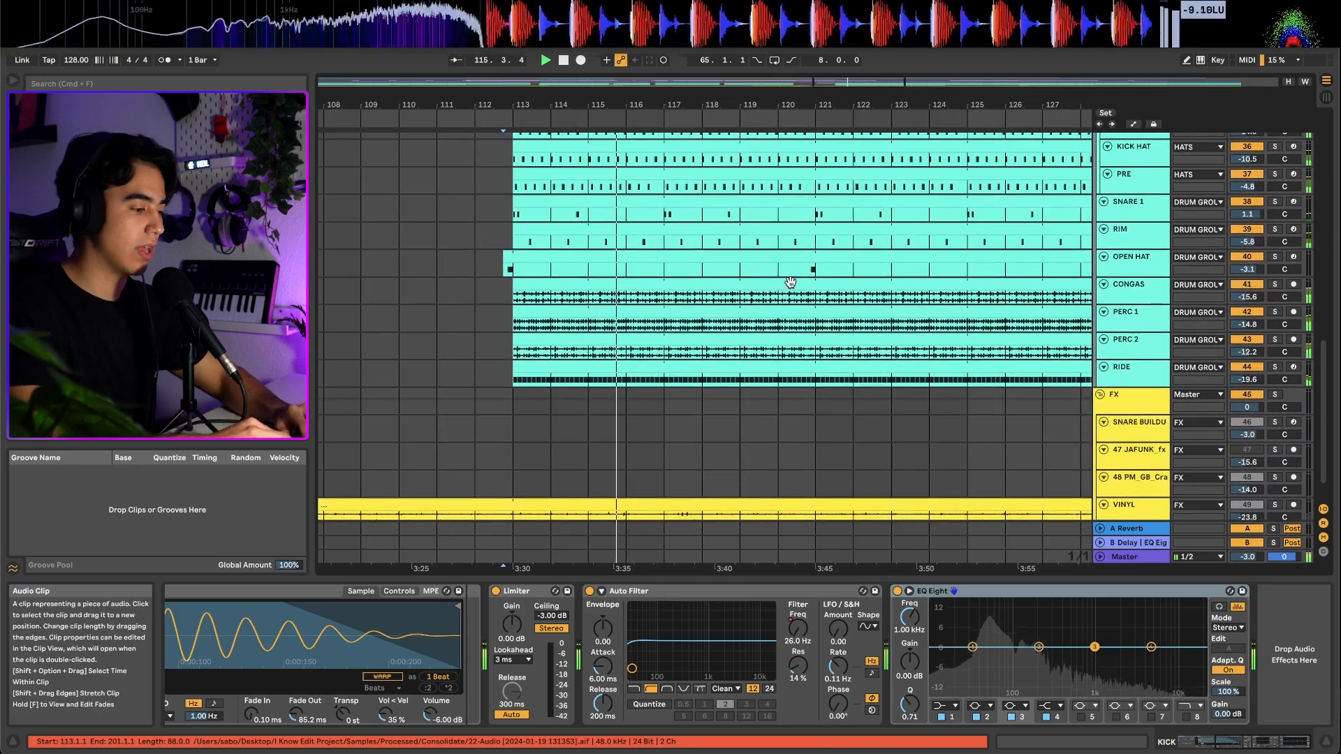
Select the TOM BASS clip that starts at bar 49.
{"action": "scroll", "coordinate": [790, 282], "scroll_direction": "down", "scroll_amount": 5}
{"action": "scroll", "coordinate": [711, 424], "scroll_direction": "down", "scroll_amount": 1}
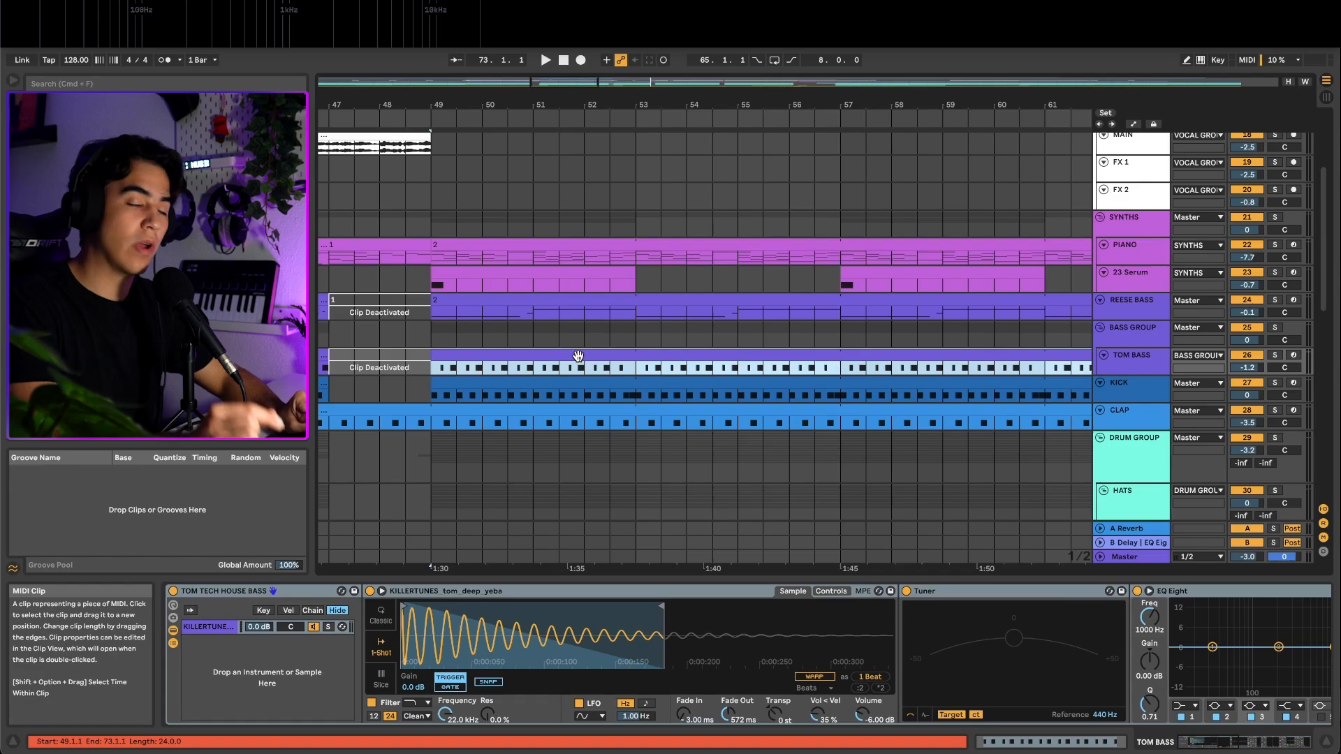
{"action": "double_click", "coordinate": [578, 356]}
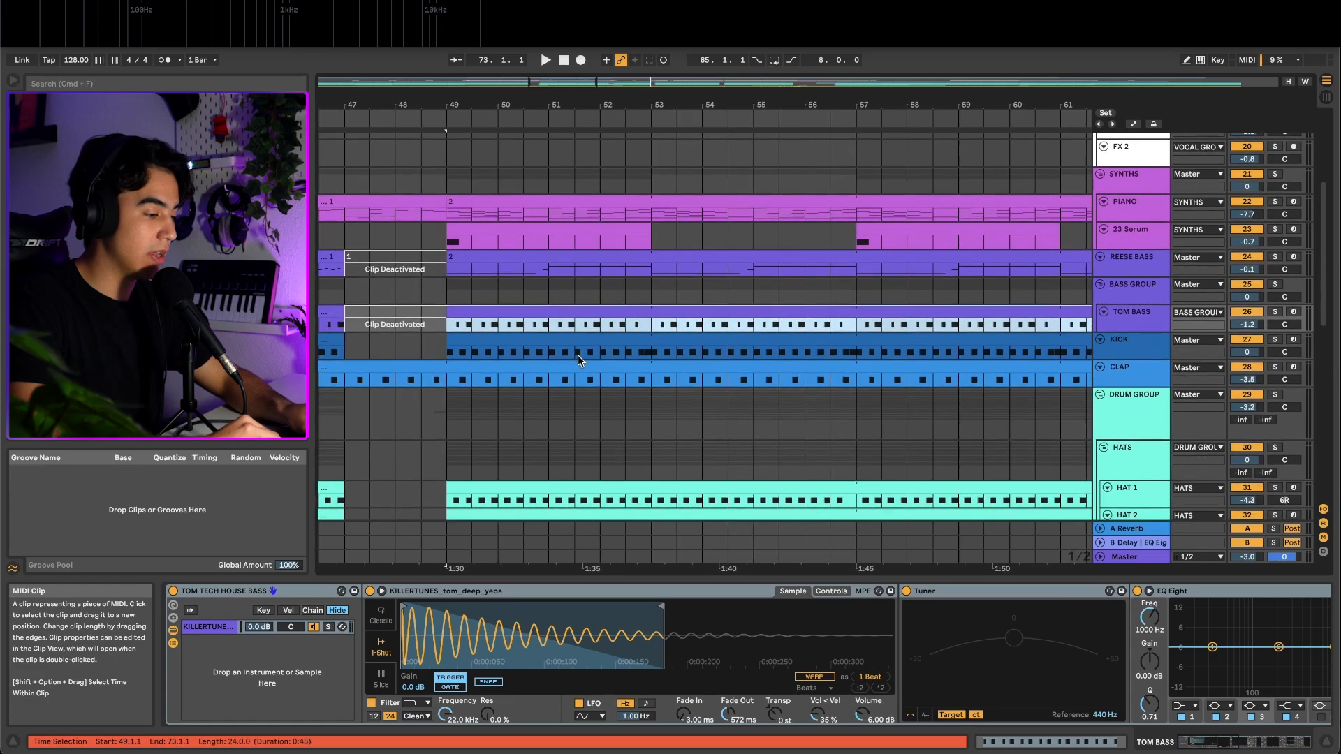
Examine the hat, snare and percussion layers from bar 49 below the TOM BASS track.
{"action": "key", "text": "shift+Tab"}
{"action": "scroll", "coordinate": [635, 365], "scroll_direction": "down", "scroll_amount": 6}
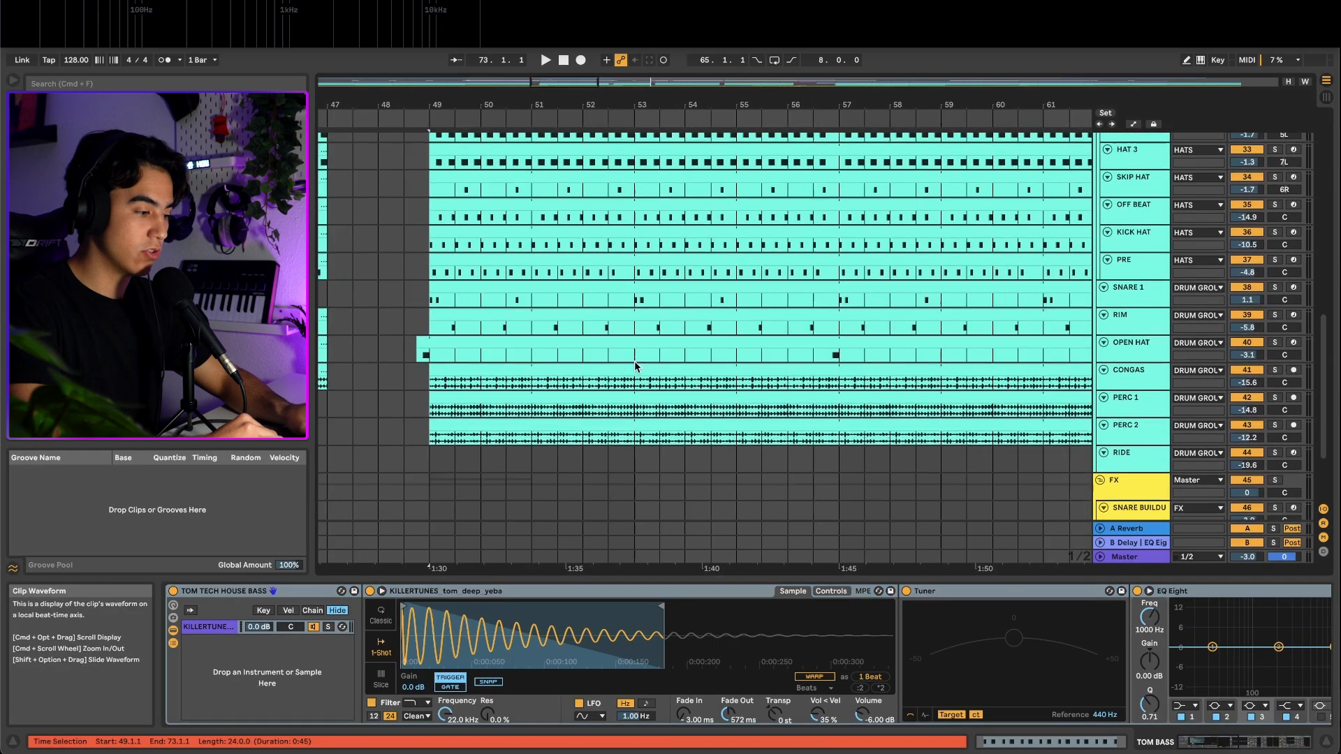
{"action": "scroll", "coordinate": [635, 365], "scroll_direction": "up", "scroll_amount": 4}
{"action": "scroll", "coordinate": [636, 363], "scroll_direction": "up", "scroll_amount": 1}
{"action": "scroll", "coordinate": [637, 362], "scroll_direction": "up", "scroll_amount": 3}
{"action": "scroll", "coordinate": [638, 363], "scroll_direction": "up", "scroll_amount": 2}
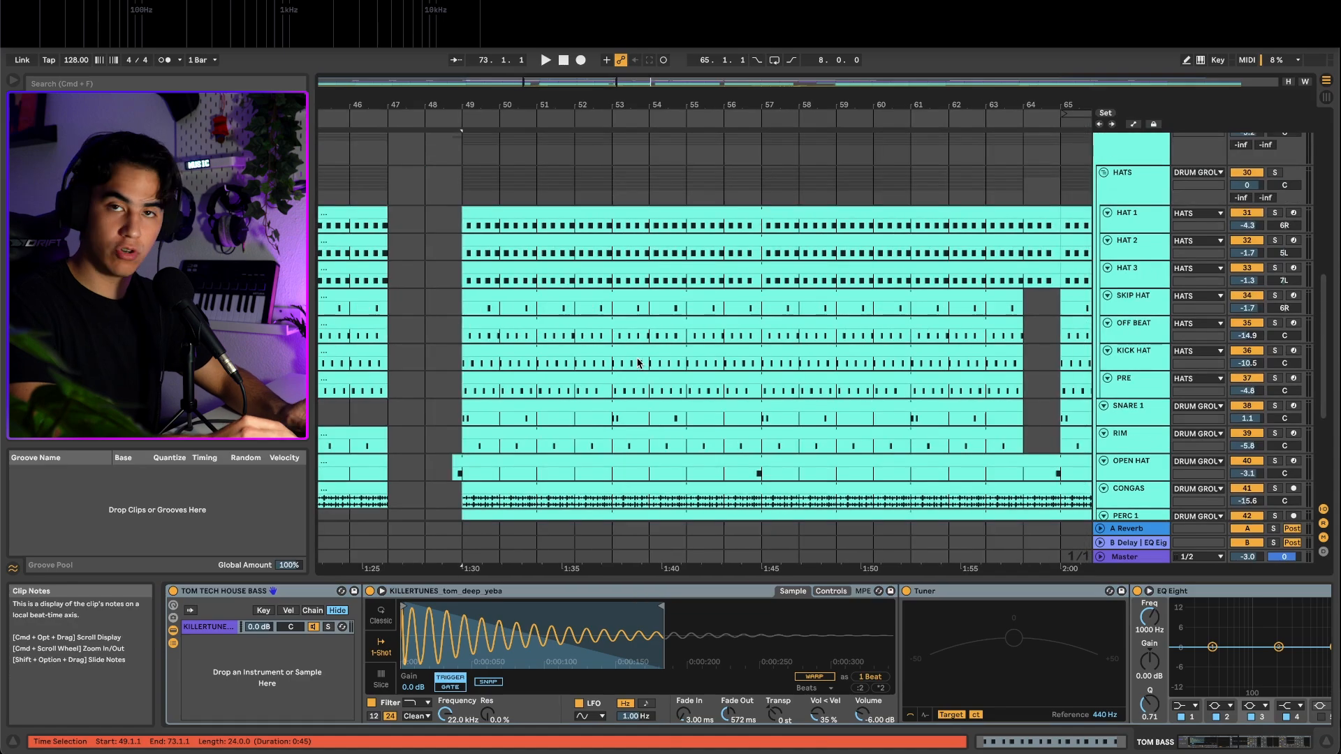
{"action": "scroll", "coordinate": [800, 319], "scroll_direction": "up", "scroll_amount": 9}
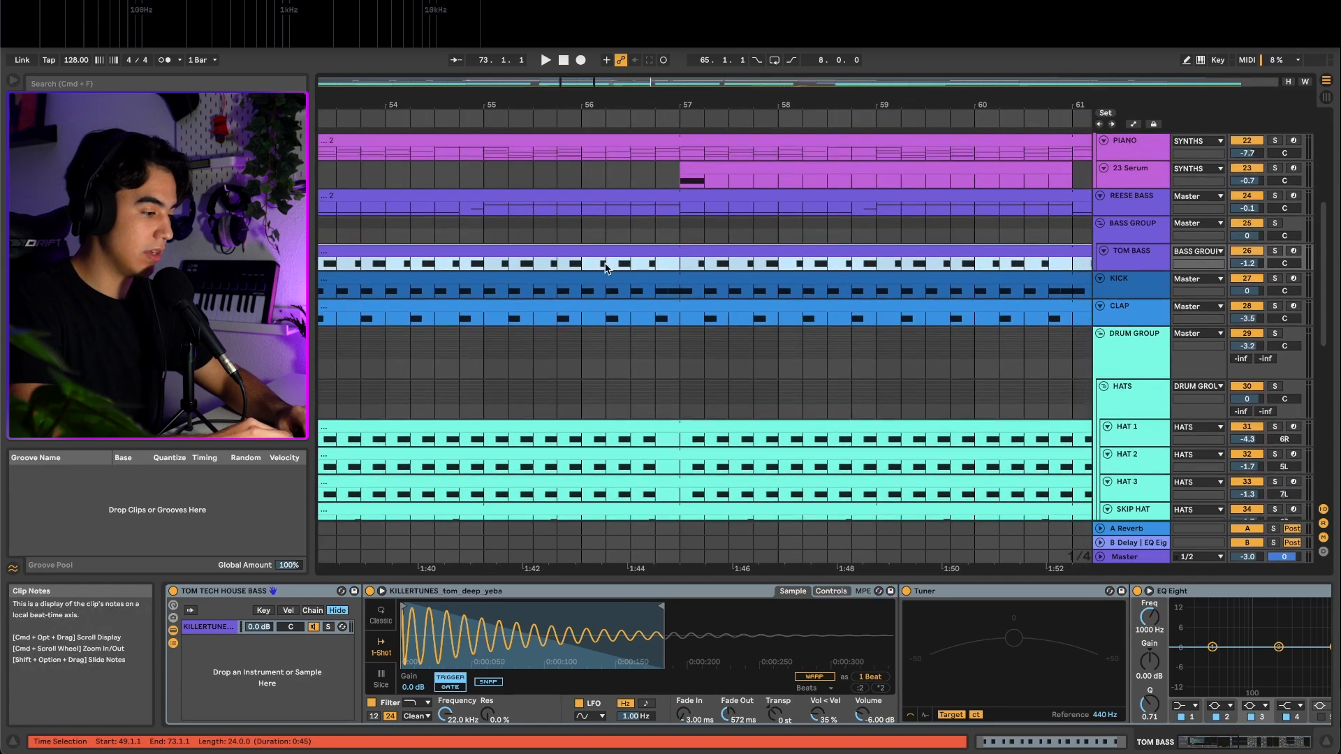
Highlight the beat from 56.4 to bar 57 in the TOM BASS, the hat tracks and the OPEN HAT.
{"action": "left_click", "coordinate": [601, 268]}
{"action": "scroll", "coordinate": [603, 268], "scroll_direction": "up", "scroll_amount": 2}
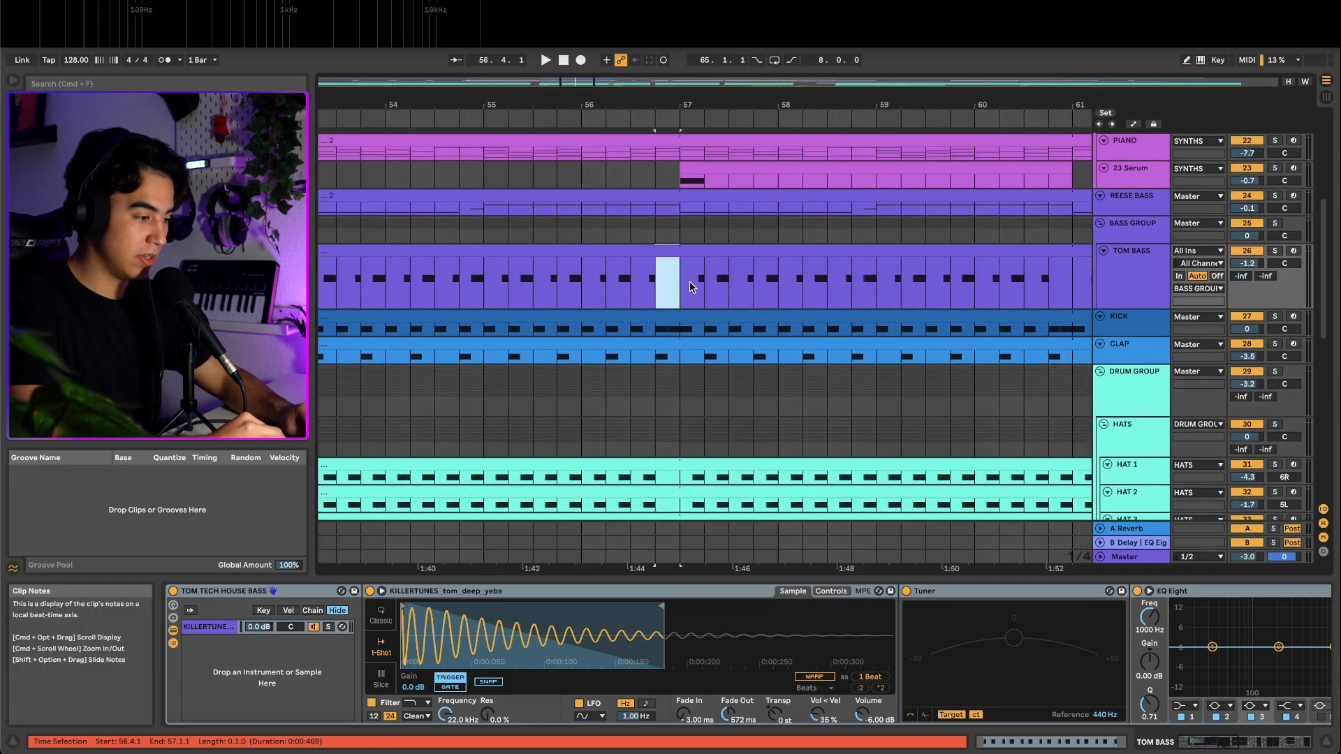
{"action": "scroll", "coordinate": [681, 307], "scroll_direction": "down", "scroll_amount": 6}
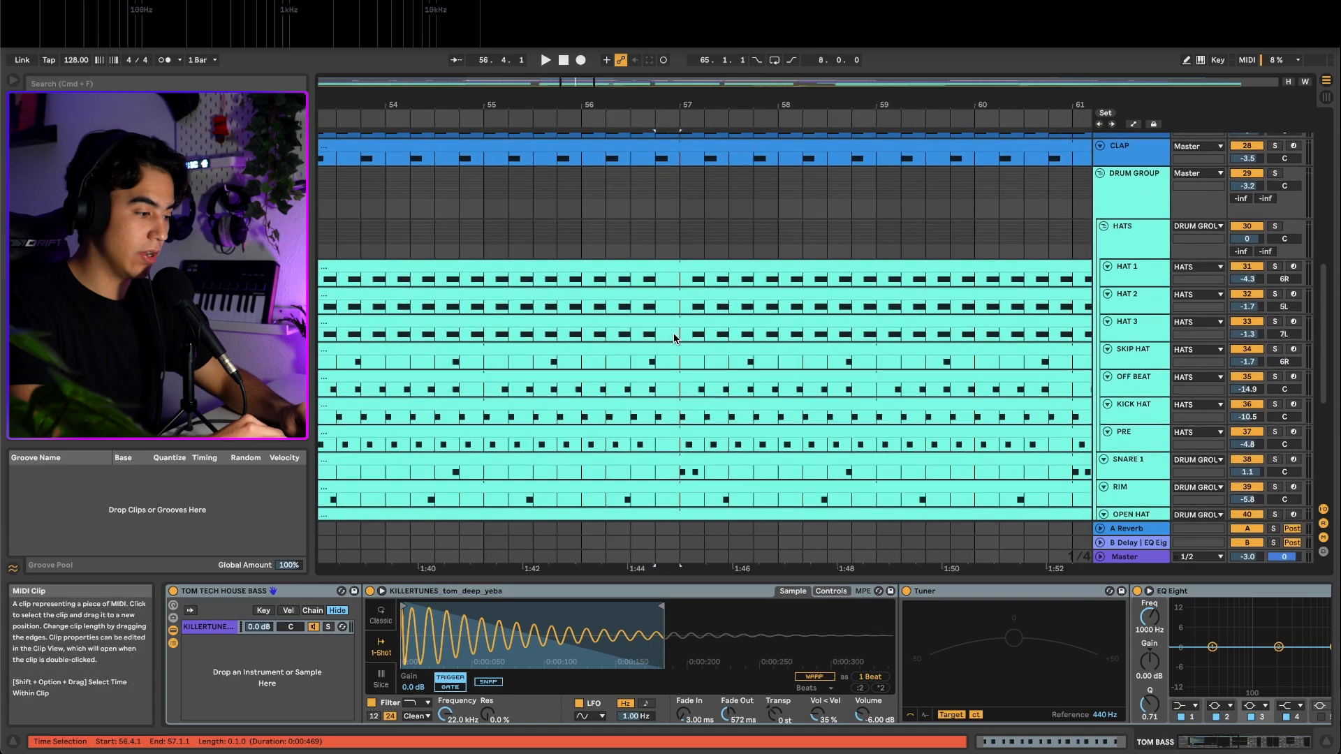
{"action": "scroll", "coordinate": [662, 279], "scroll_direction": "down", "scroll_amount": 3}
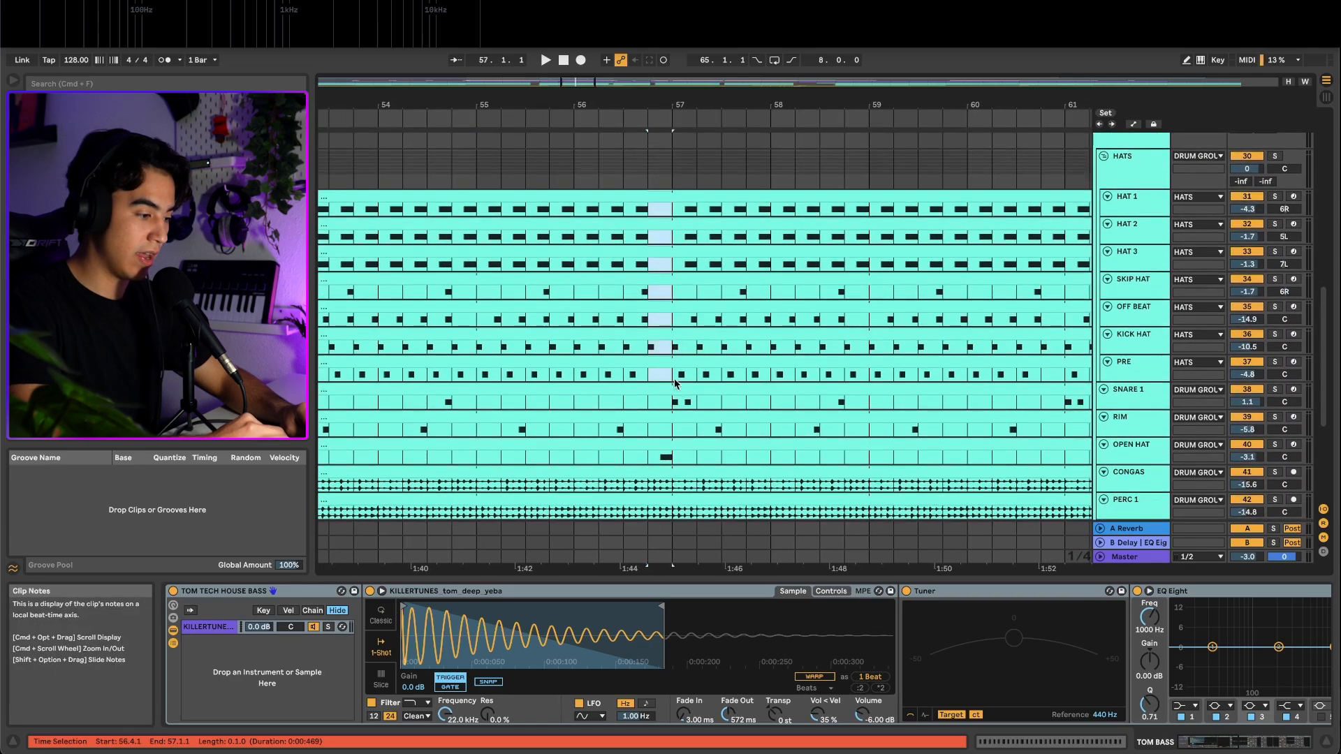
{"action": "left_click", "coordinate": [667, 456]}
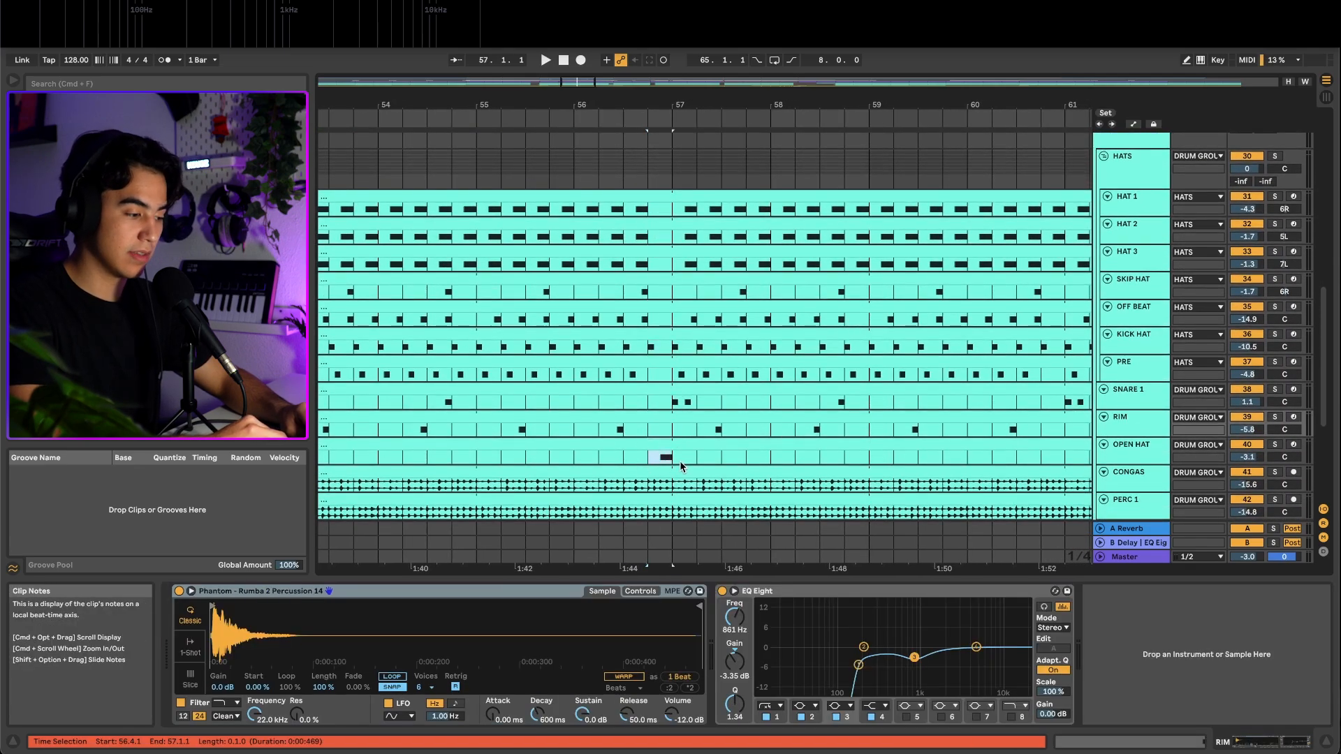
Solo the TOM BASS and DRUM GROUP together, play them from bar 55 past the bar 57 transition, and stop playback.
{"action": "scroll", "coordinate": [677, 462], "scroll_direction": "up", "scroll_amount": 8}
{"action": "left_click", "coordinate": [549, 245]}
{"action": "key", "text": "s"}
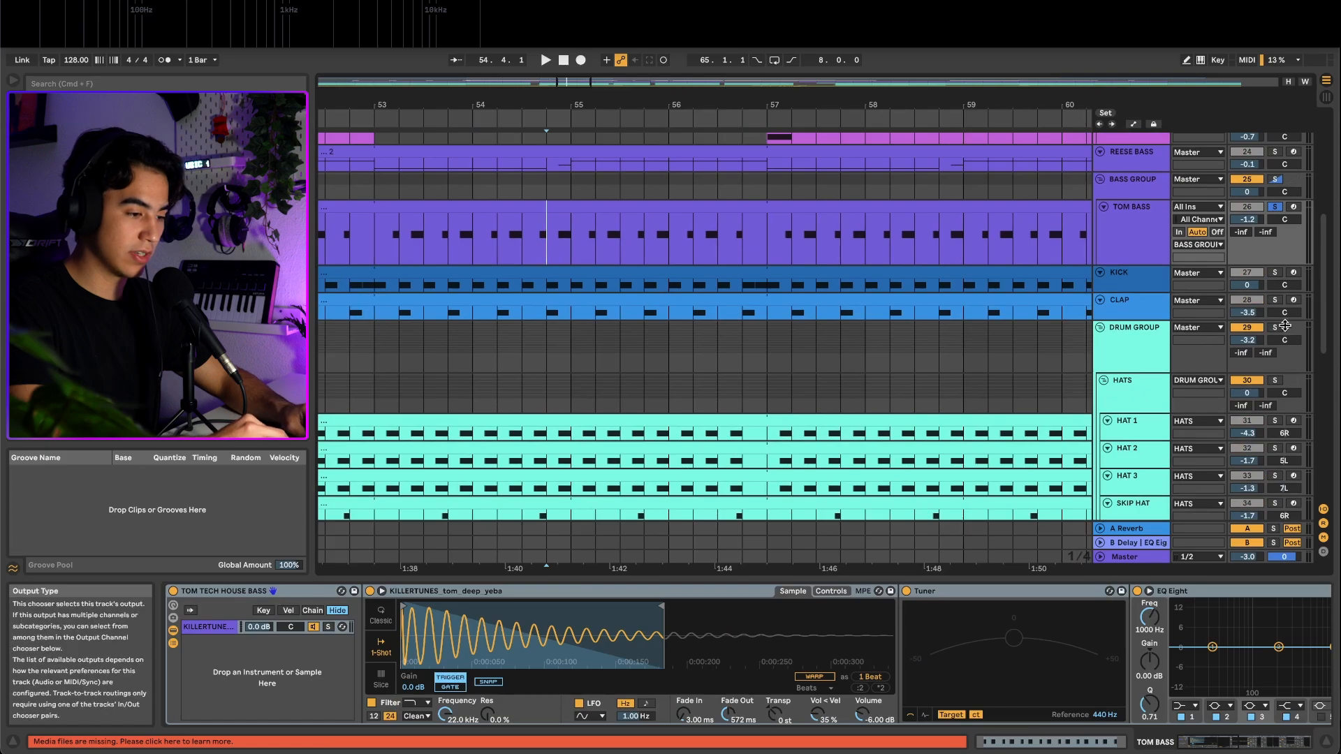
{"action": "left_click", "coordinate": [569, 224]}
{"action": "key", "text": "space"}
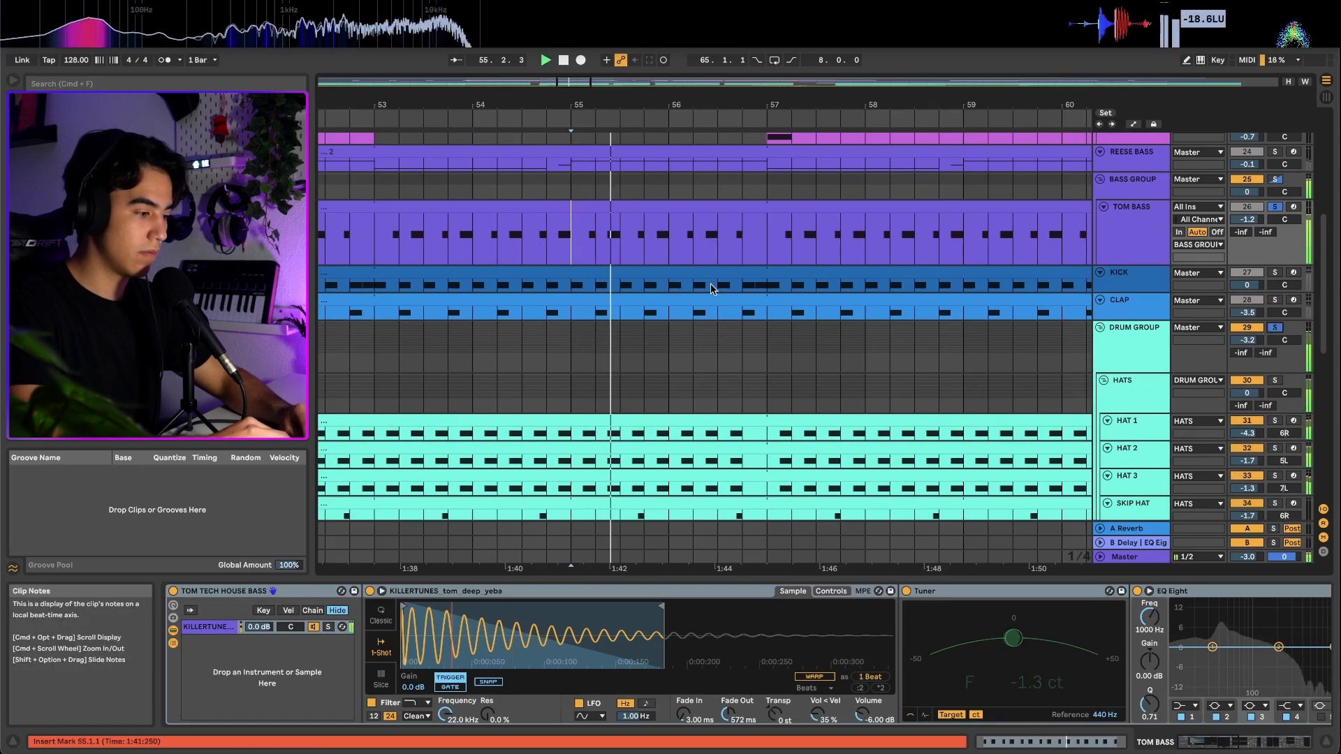
{"action": "scroll", "coordinate": [701, 245], "scroll_direction": "up", "scroll_amount": 4}
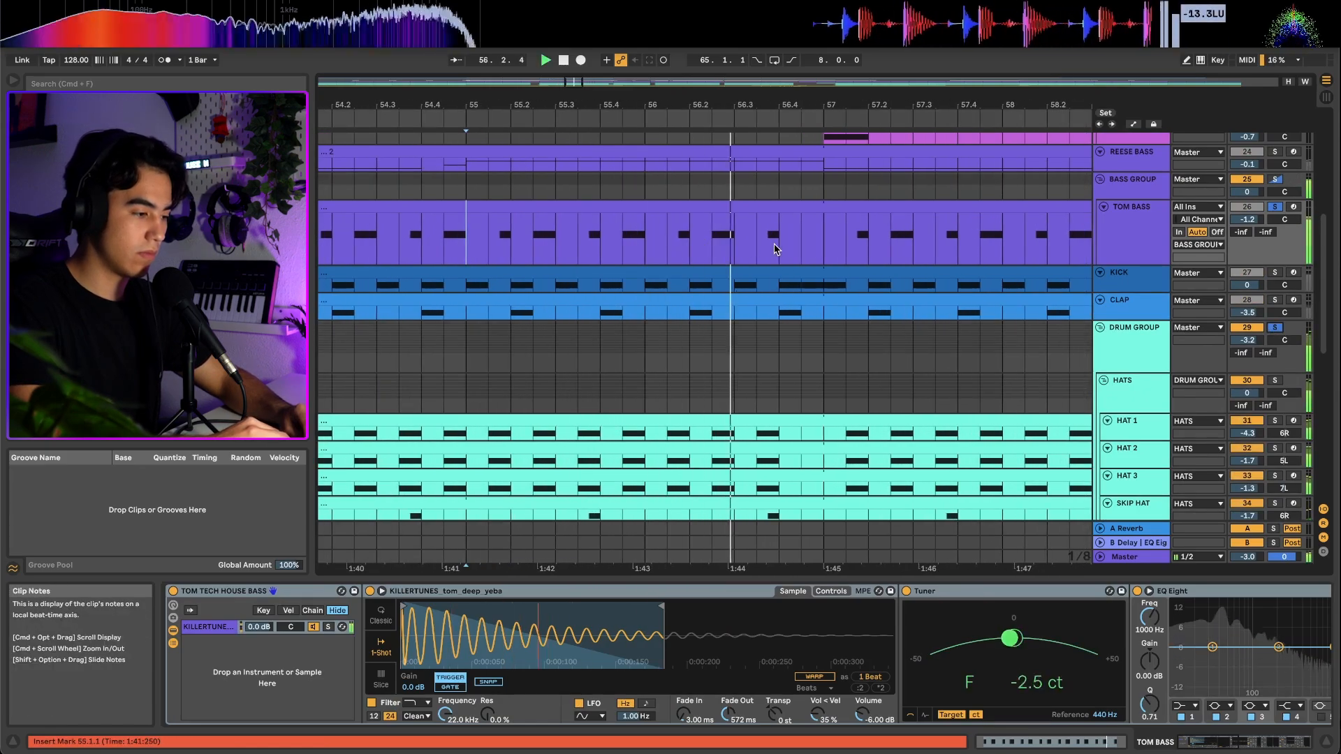
{"action": "scroll", "coordinate": [776, 248], "scroll_direction": "down", "scroll_amount": 6}
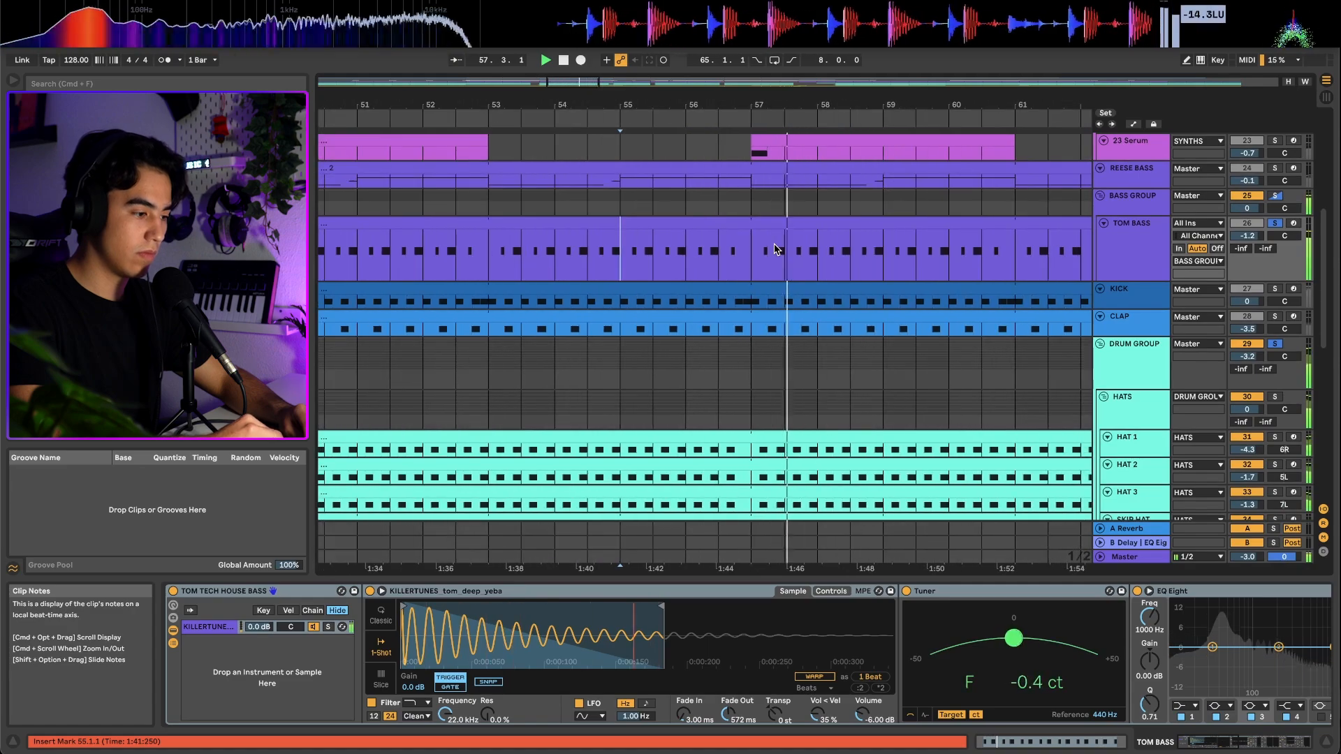
{"action": "scroll", "coordinate": [775, 249], "scroll_direction": "down", "scroll_amount": 1}
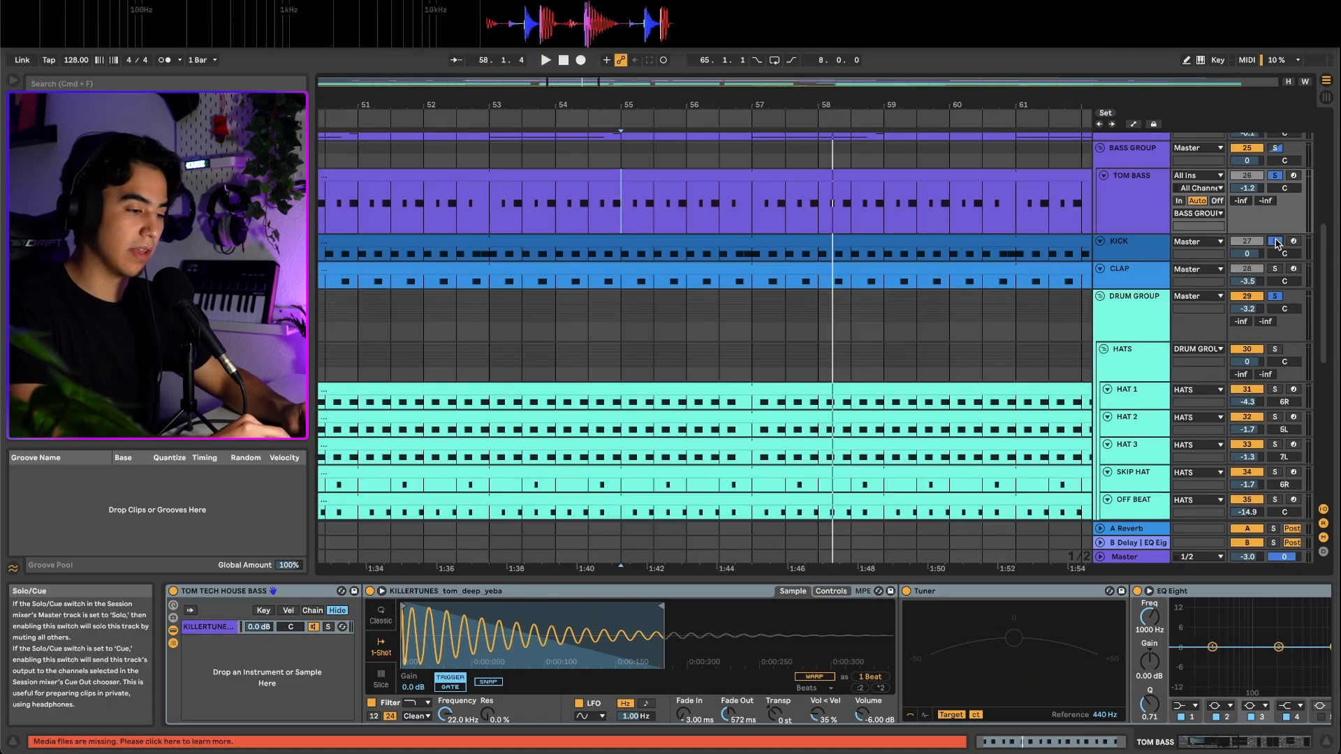
{"action": "key", "text": "space"}
Solo the KICK and CLAP along with the TOM BASS and DRUM GROUP, and play them from bar 53.
{"action": "left_click", "coordinate": [770, 254]}
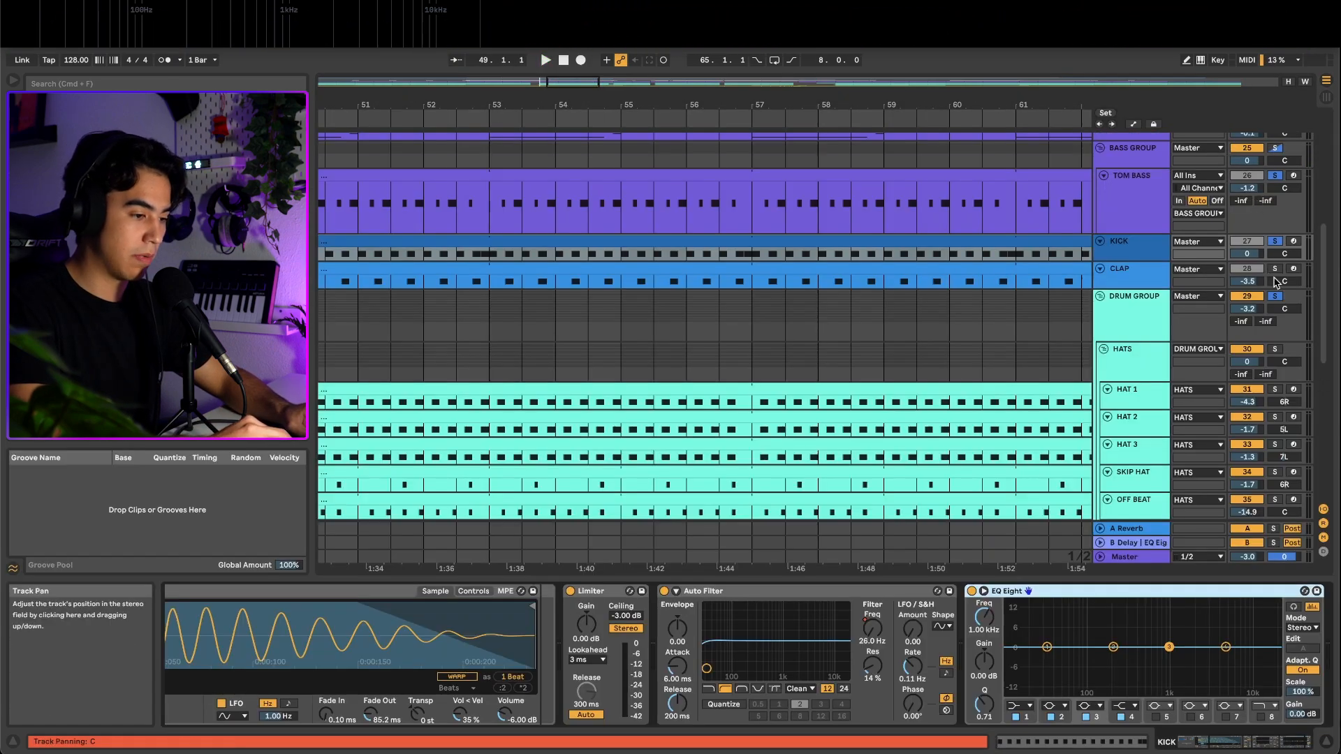
{"action": "scroll", "coordinate": [723, 246], "scroll_direction": "up", "scroll_amount": 3}
{"action": "left_click", "coordinate": [722, 231]}
{"action": "key", "text": "space"}
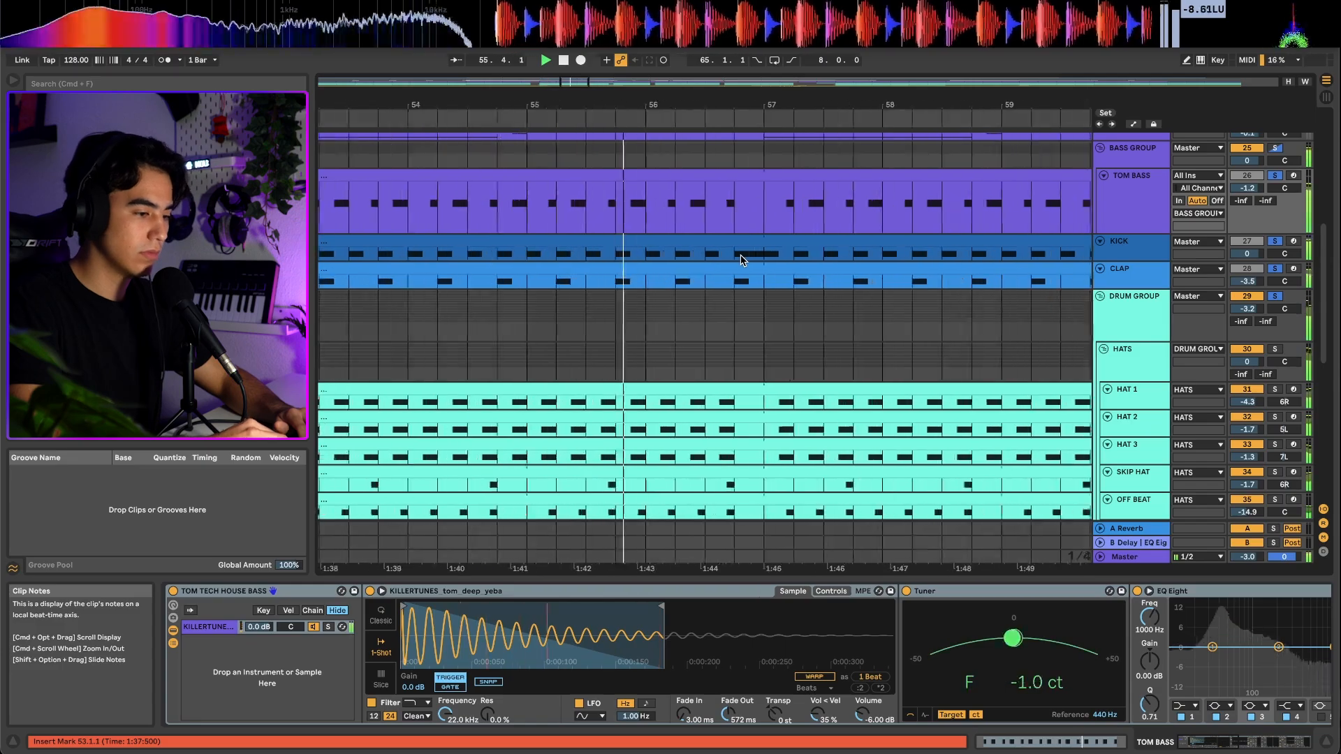
{"action": "scroll", "coordinate": [740, 260], "scroll_direction": "up", "scroll_amount": 1}
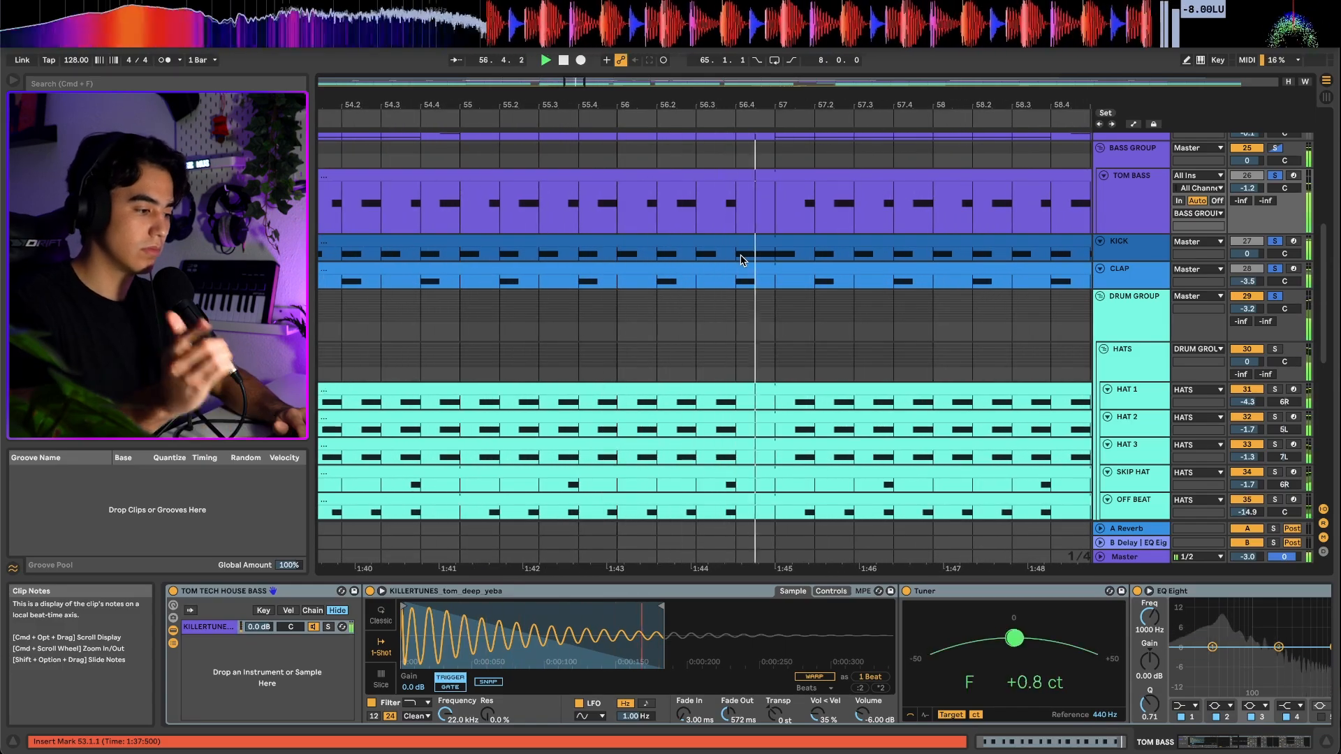
{"action": "scroll", "coordinate": [741, 260], "scroll_direction": "down", "scroll_amount": 10}
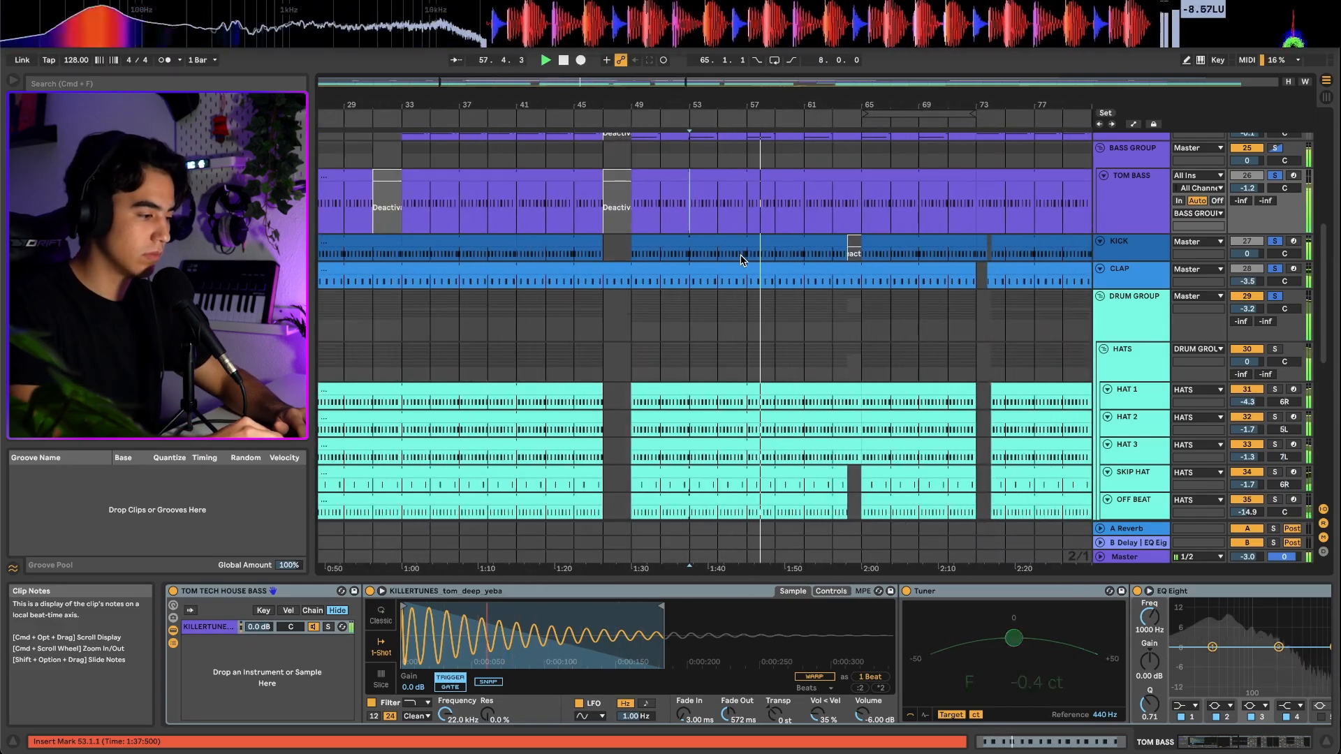
{"action": "scroll", "coordinate": [740, 260], "scroll_direction": "left", "scroll_amount": 1}
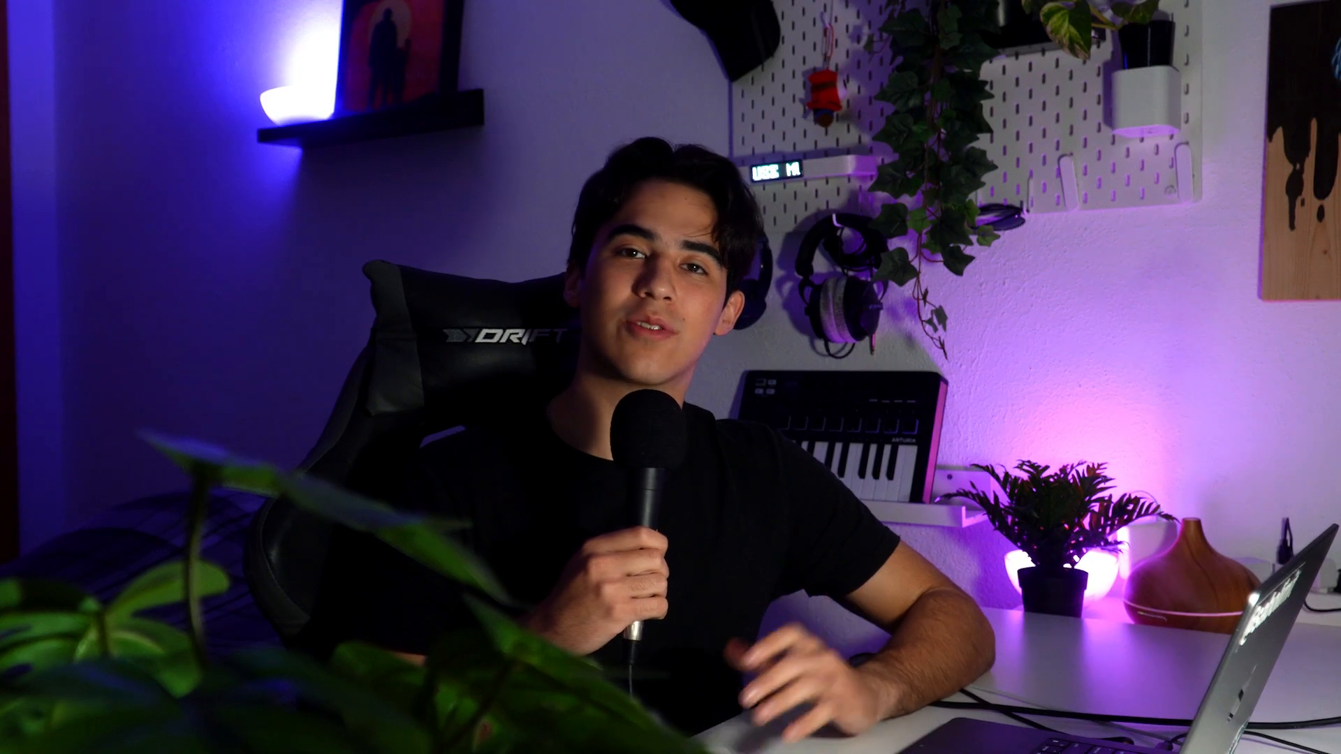